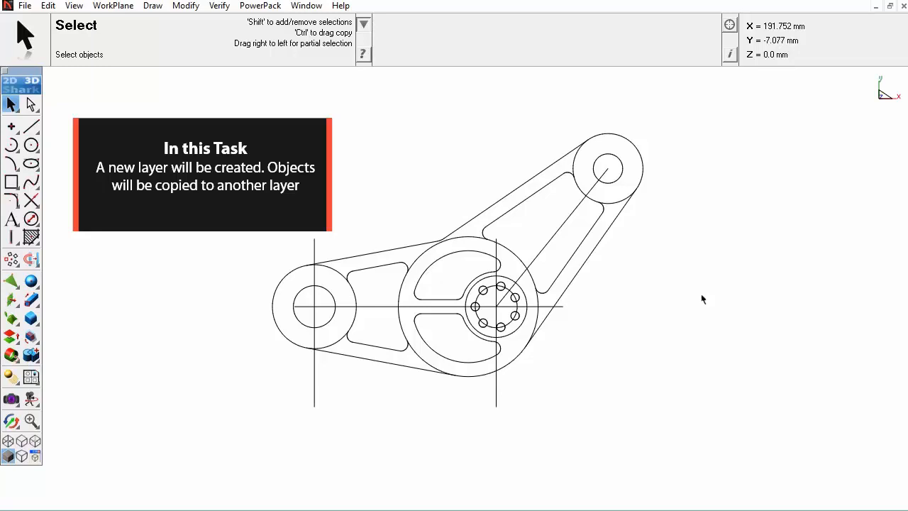
- Create a new layer in the Concept Explorer and name it Model
click(302, 5)
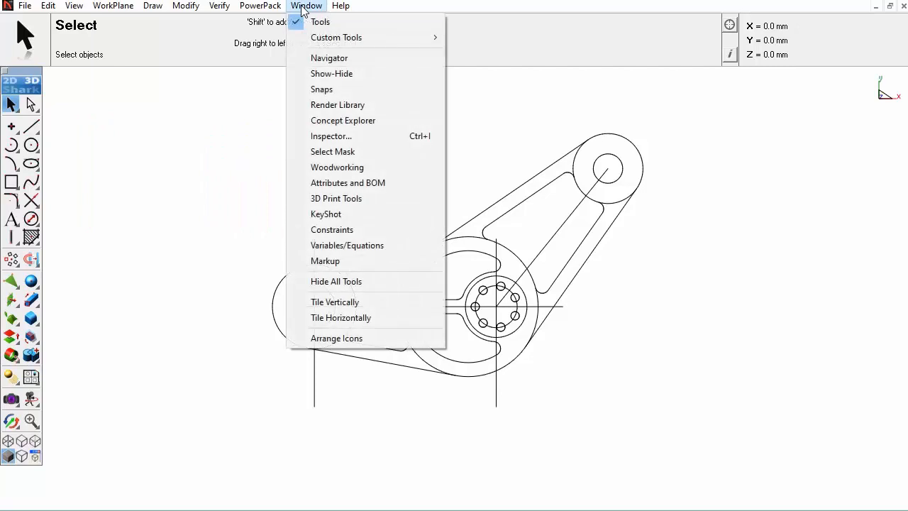
click(382, 125)
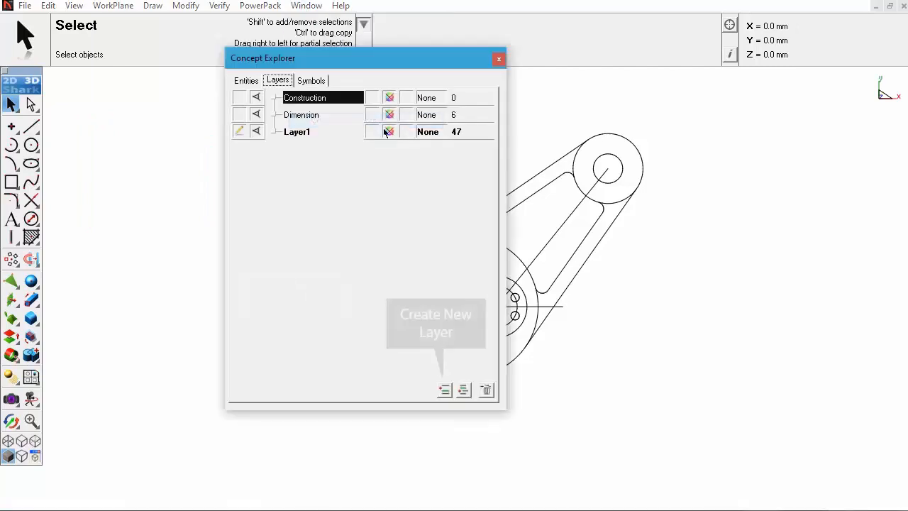
click(444, 390)
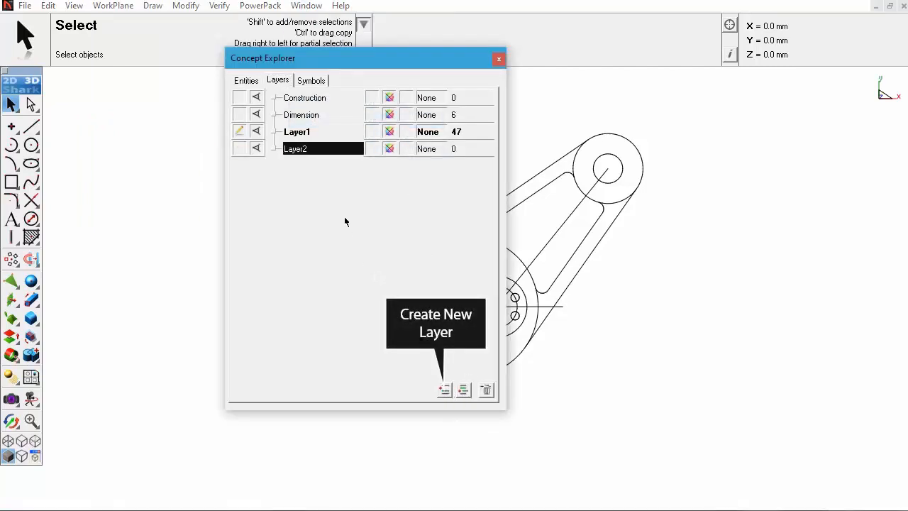
click(317, 153)
key(shift+Home)
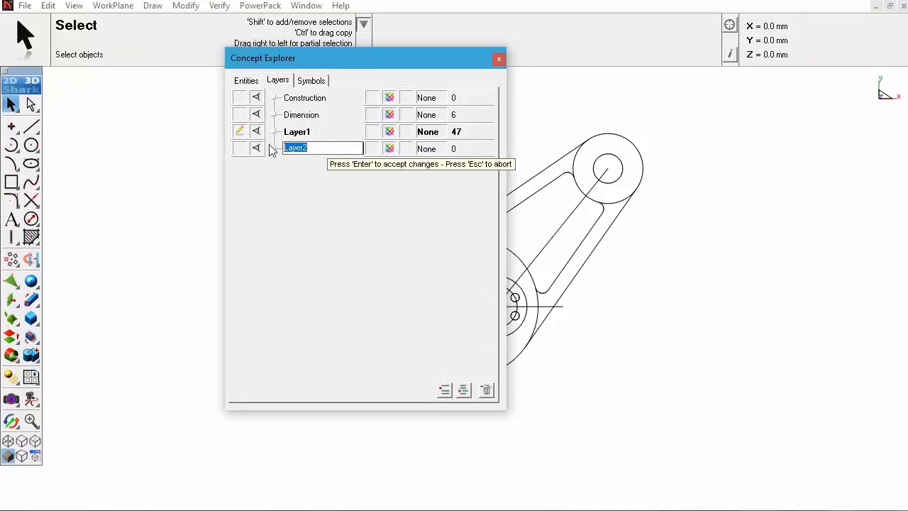
key(BackSpace)
text(Model)
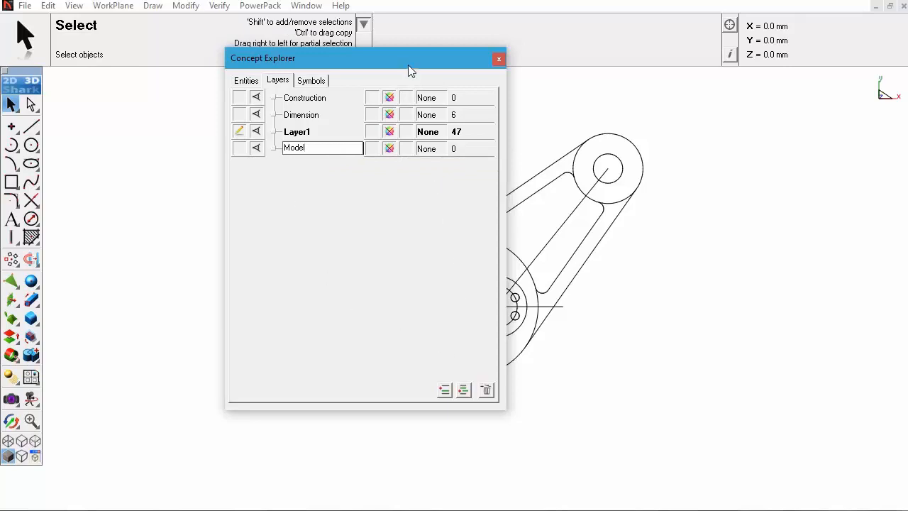
- Select the entire linkage drawing and place a copy of it below and to the right of the original
mouse_move(407, 64)
mouse_down()
mouse_move(530, 120)
mouse_move(770, 109)
mouse_move(758, 103)
mouse_up()
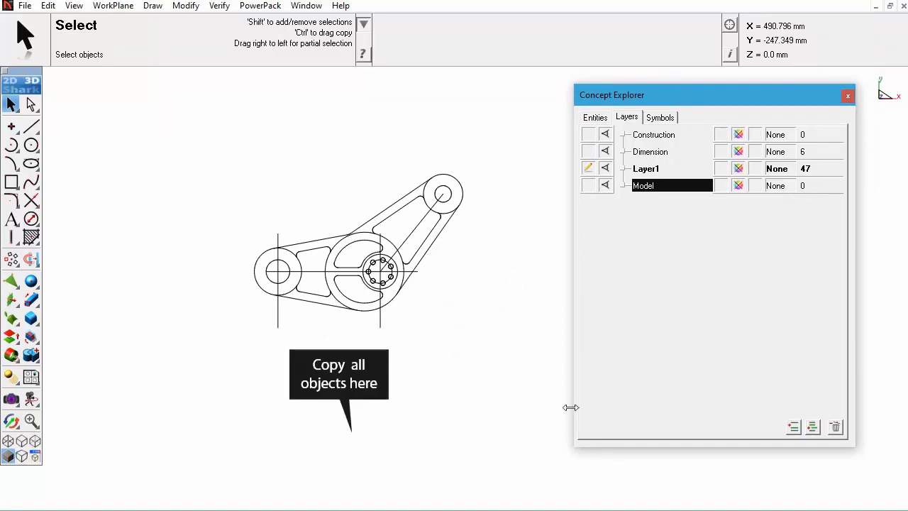
middle_drag(458, 357, 367, 320)
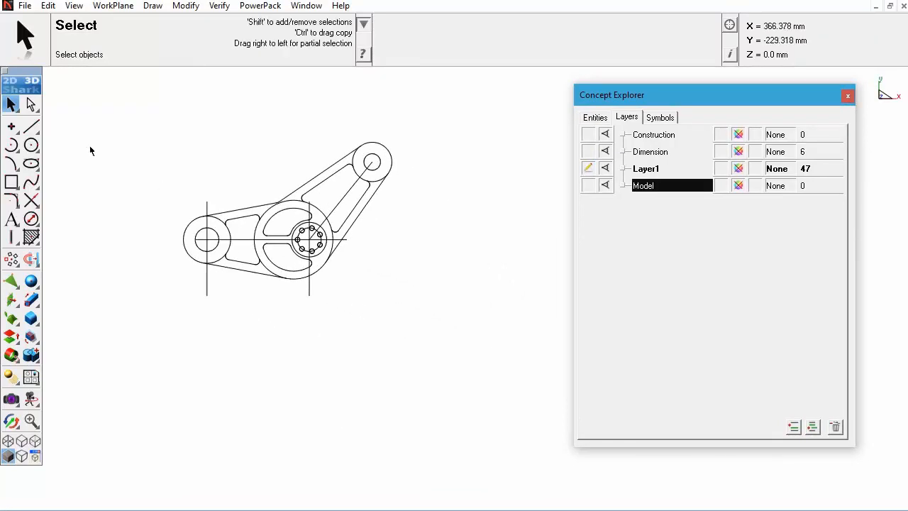
mouse_move(160, 311)
mouse_down()
mouse_move(358, 220)
mouse_move(456, 109)
mouse_up()
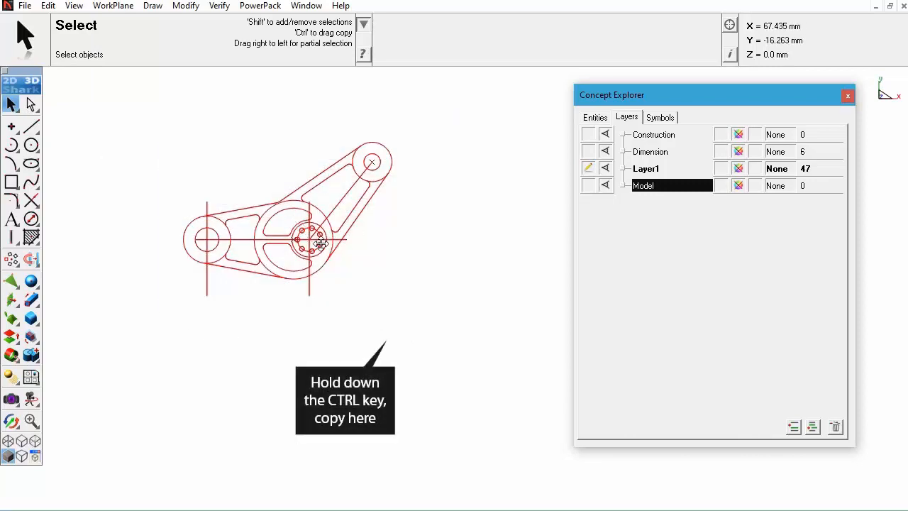
mouse_move(309, 238)
ctrl+mouse_down()
mouse_move(423, 361)
mouse_move(417, 353)
ctrl+mouse_up()
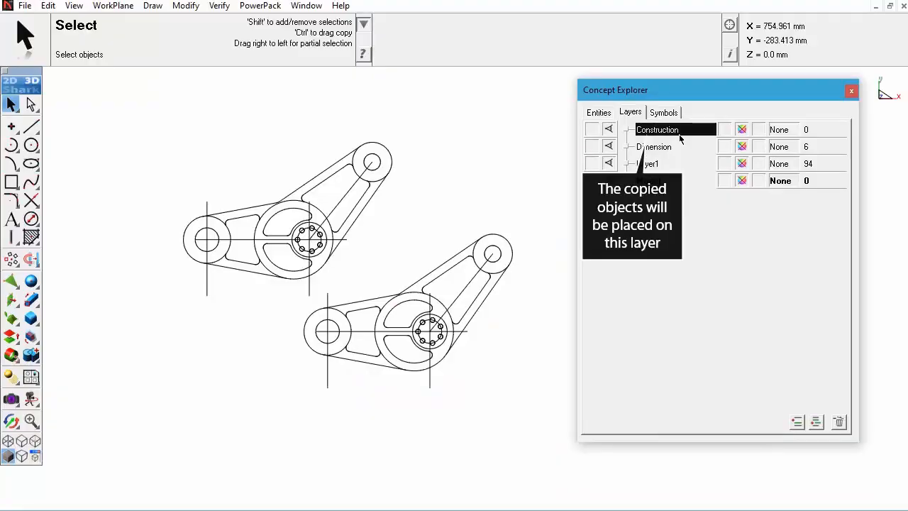
- Change the copied drawing to the Construction layer, hide that layer and close the Concept Explorer
right_click(679, 137)
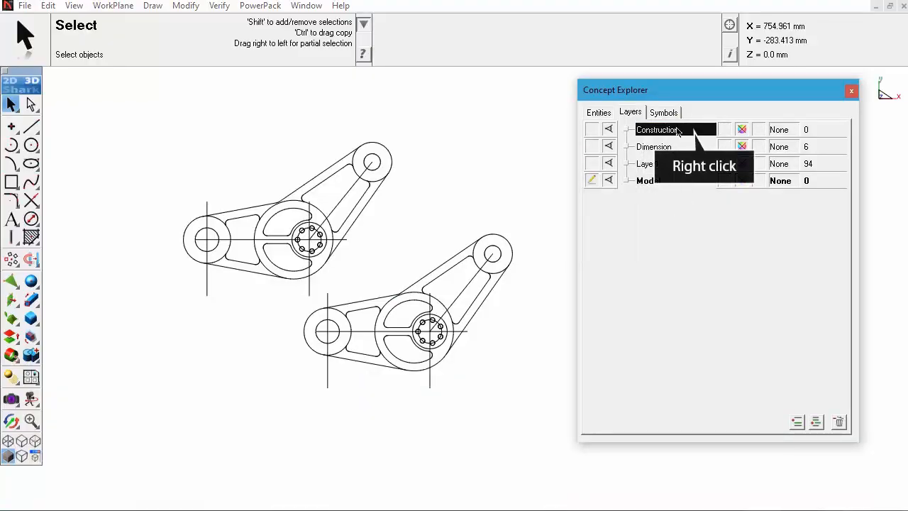
right_click(684, 130)
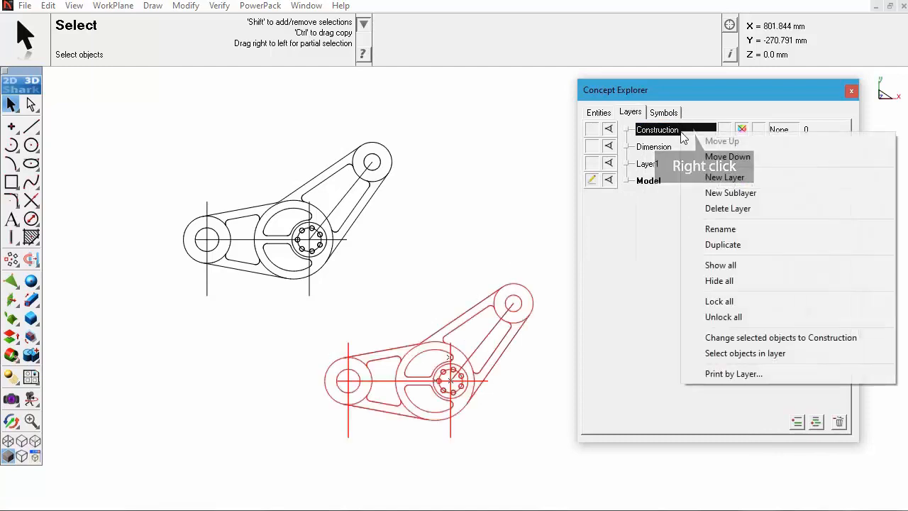
click(807, 336)
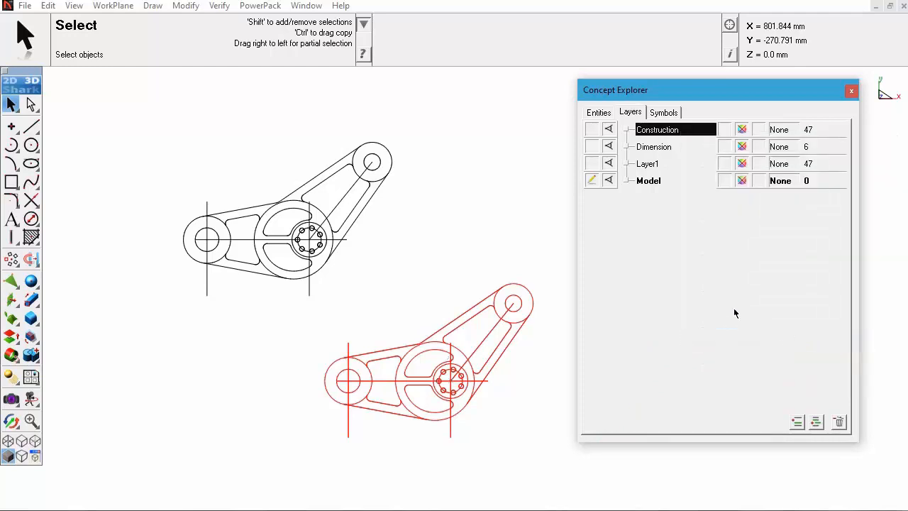
click(608, 130)
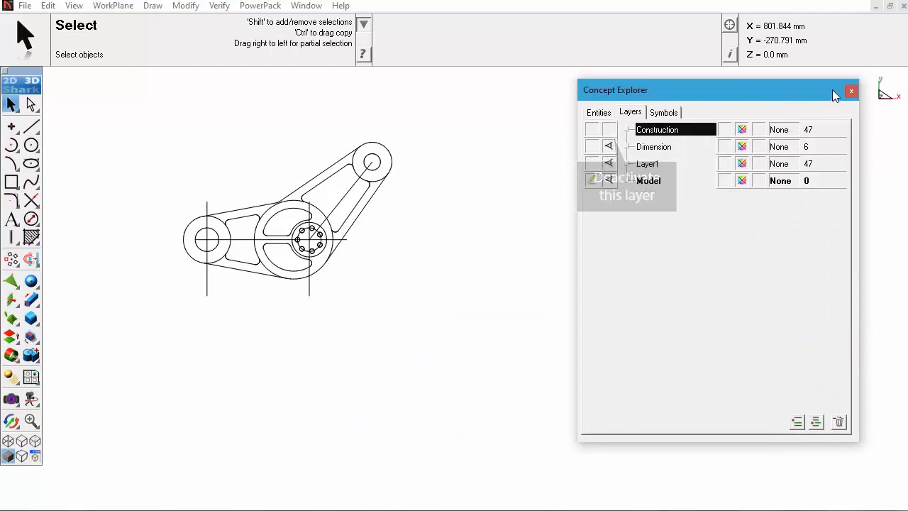
click(851, 91)
- Delete the vertical, horizontal and diagonal centre lines and the circle through the small holes, removing their dependencies
right_click(475, 142)
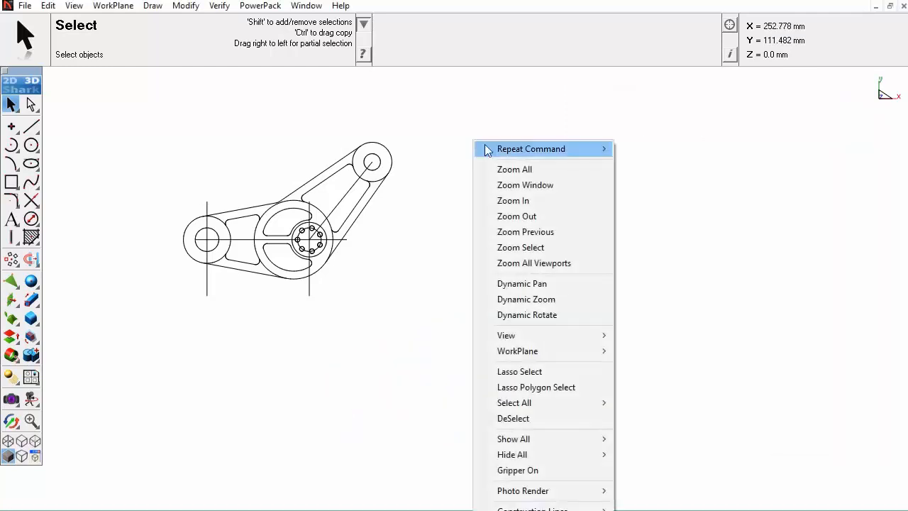
click(531, 169)
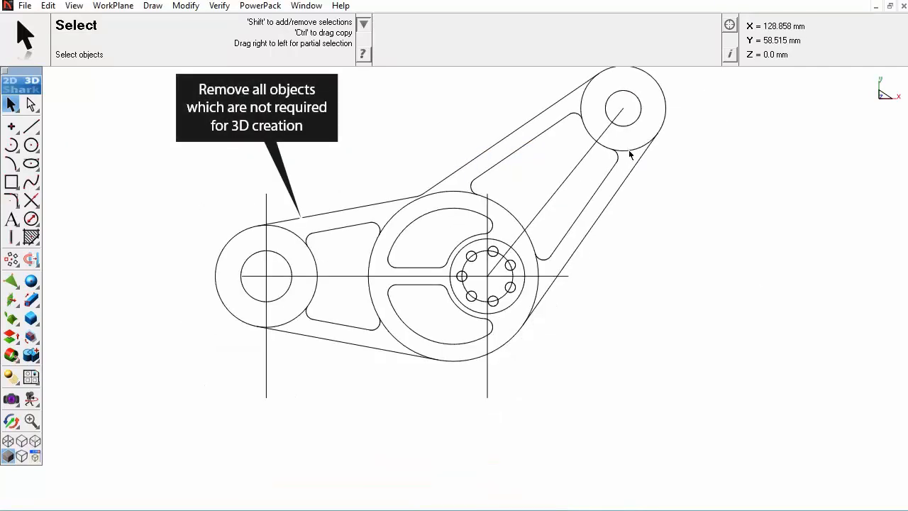
mouse_move(568, 148)
middle_down()
mouse_move(573, 189)
mouse_move(562, 210)
middle_up()
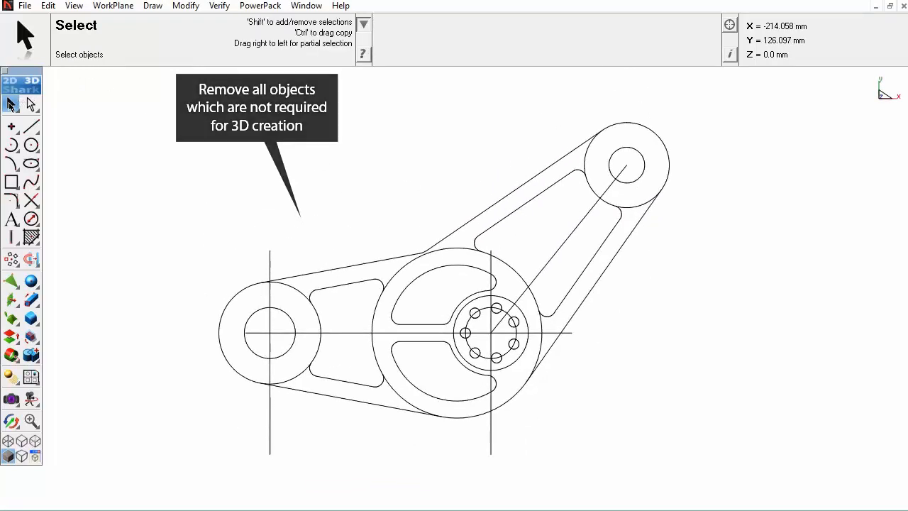
click(270, 251)
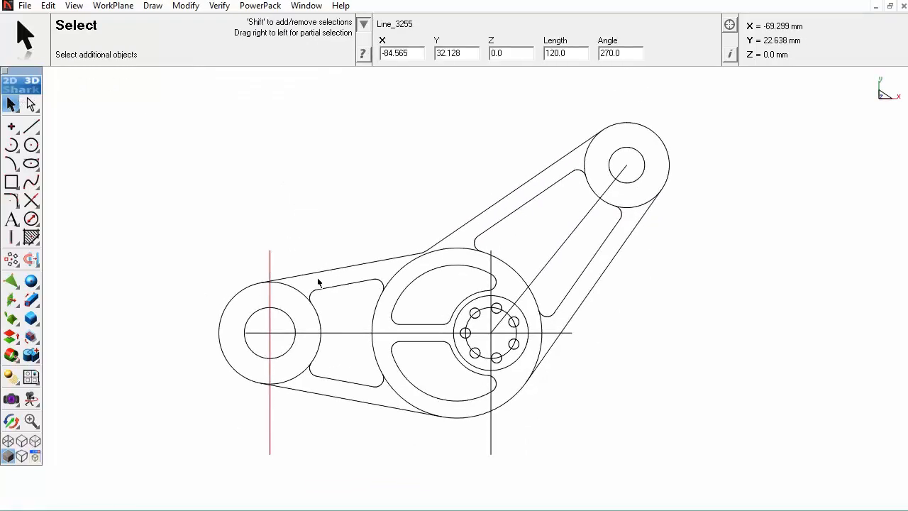
click(356, 333)
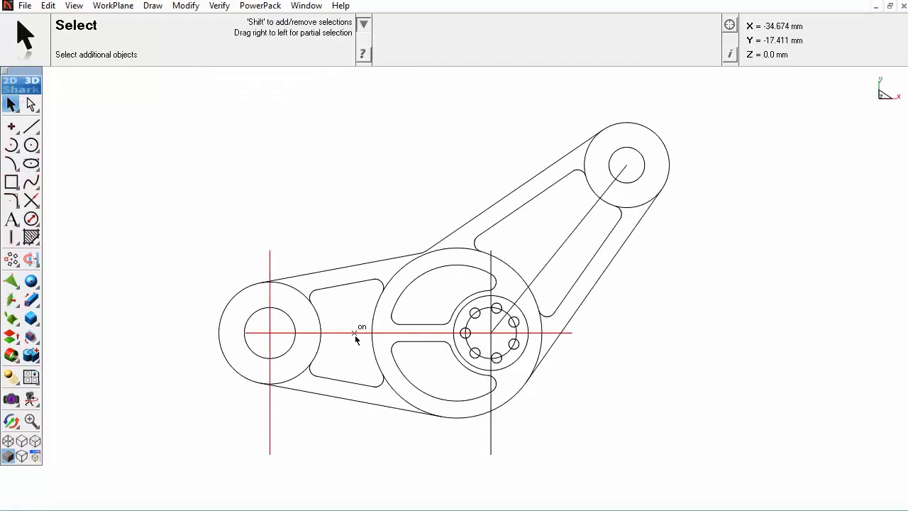
click(491, 282)
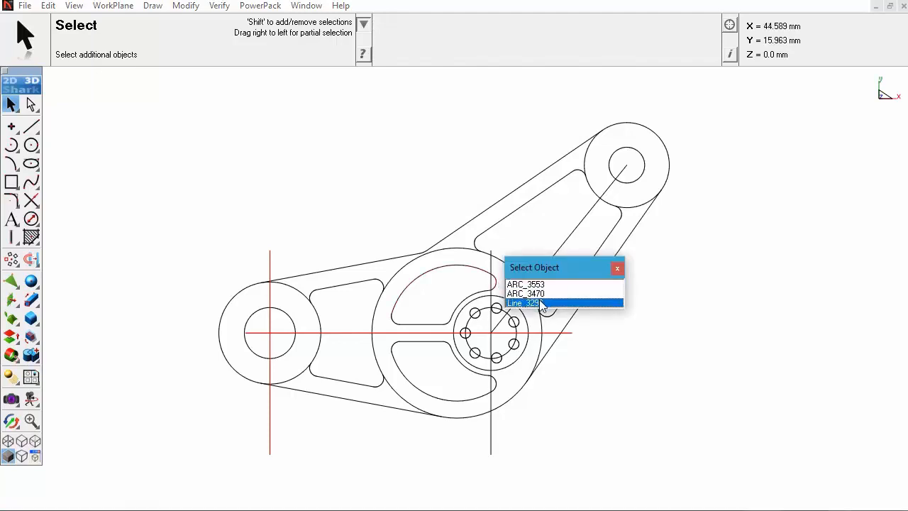
click(539, 299)
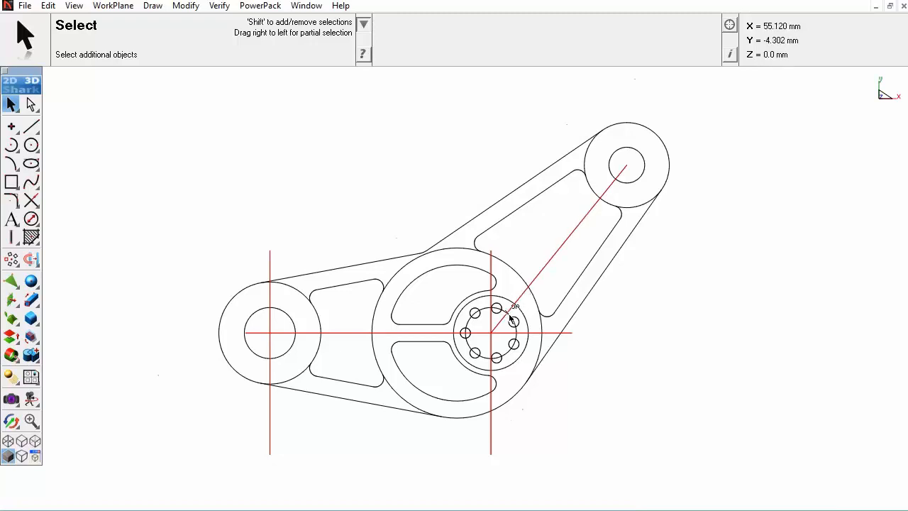
scroll(509, 317, up, 3)
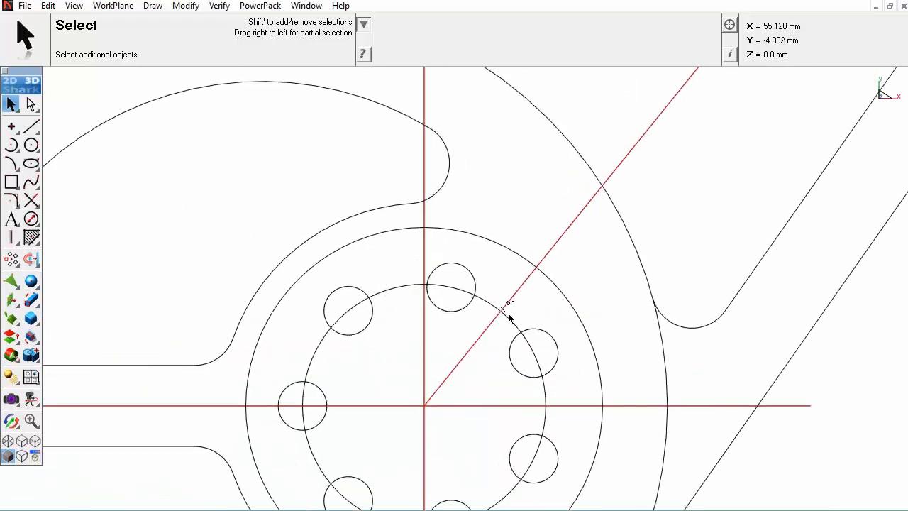
click(544, 420)
scroll(465, 366, down, 3)
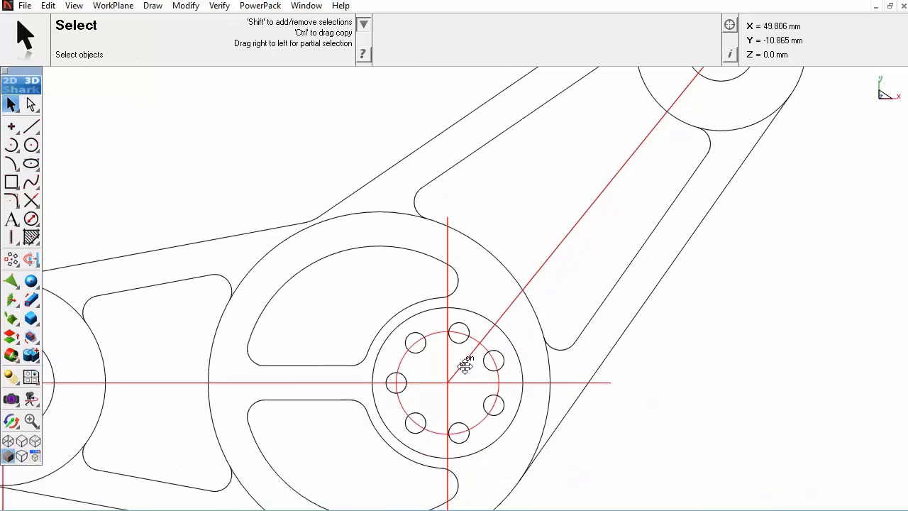
scroll(464, 365, down, 2)
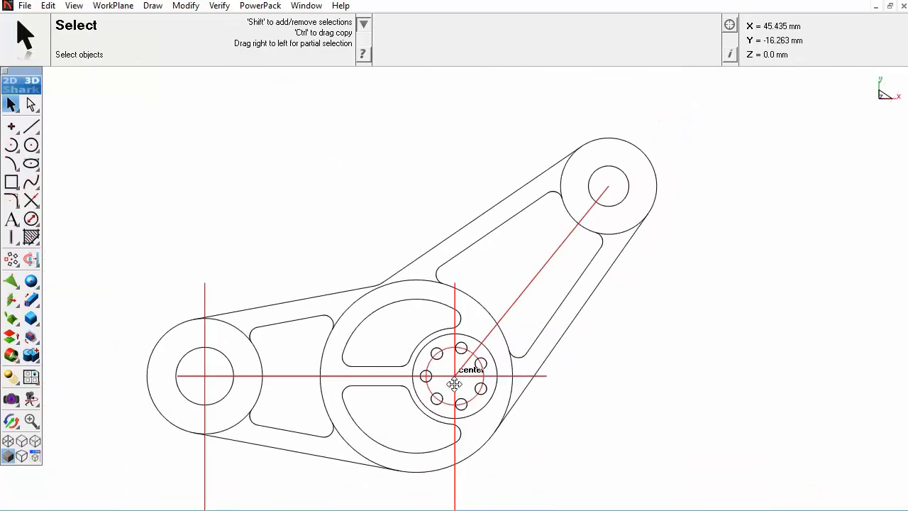
key(Delete)
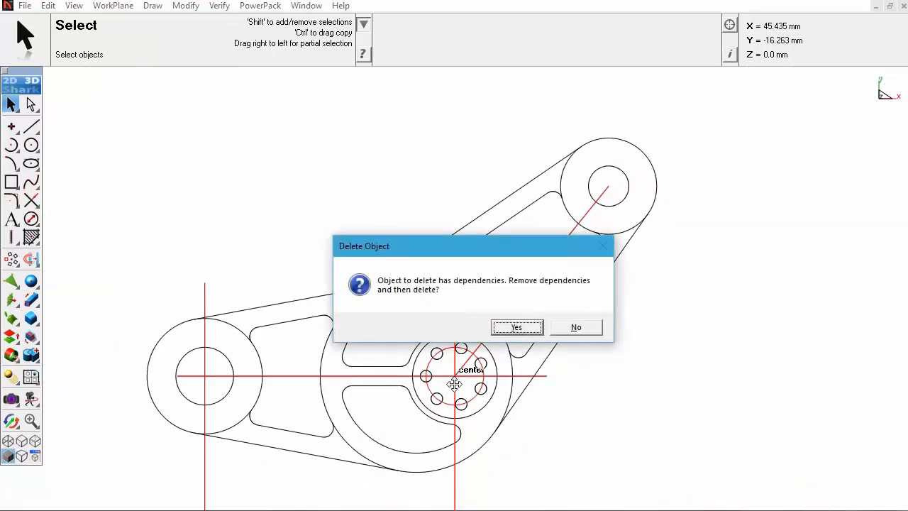
click(521, 329)
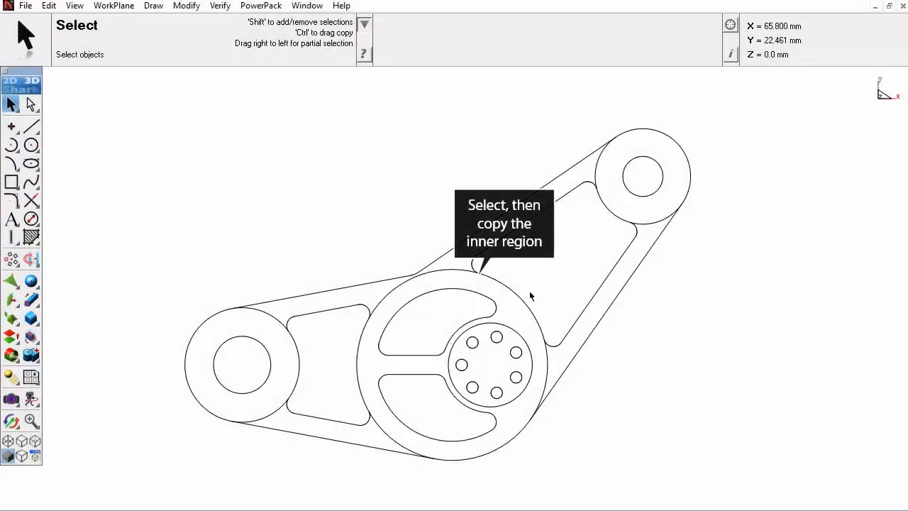
- Copy the central disc with its two pockets, hub circle and small holes to an empty area right of and below the arm
drag(509, 306, 393, 434)
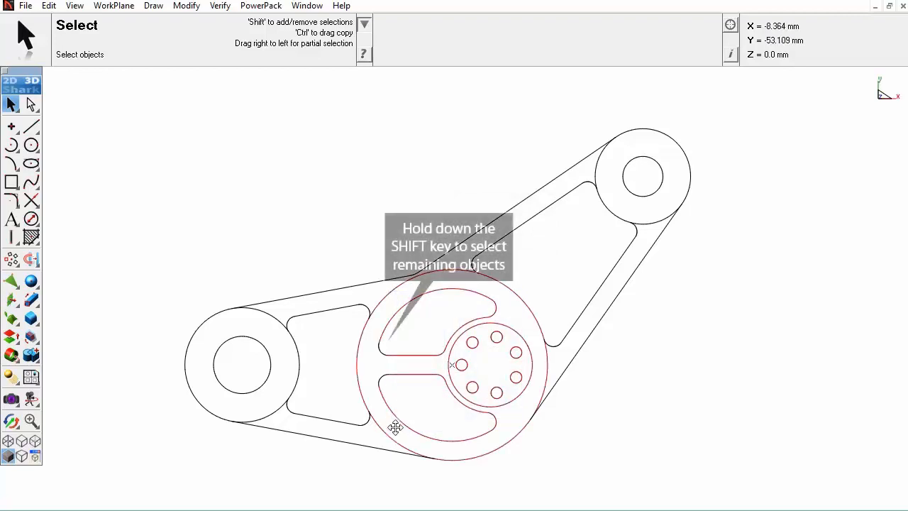
shift+click(384, 377)
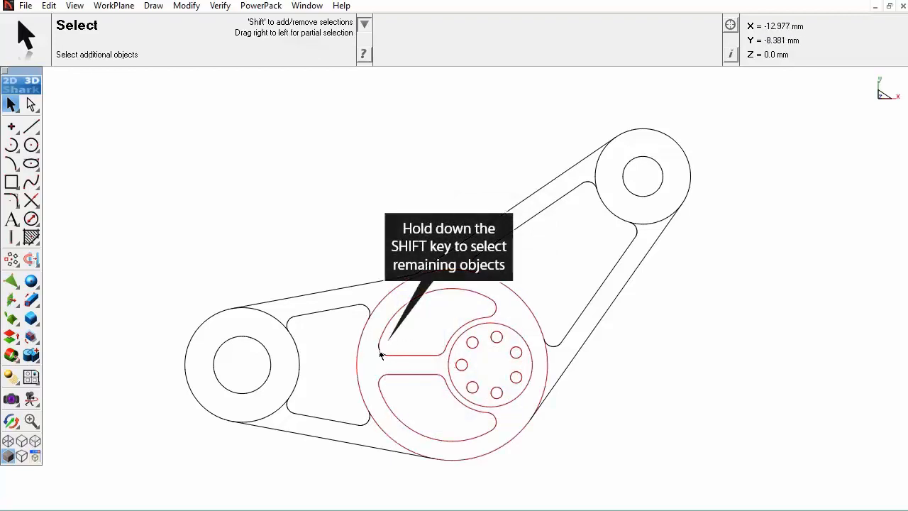
shift+click(456, 333)
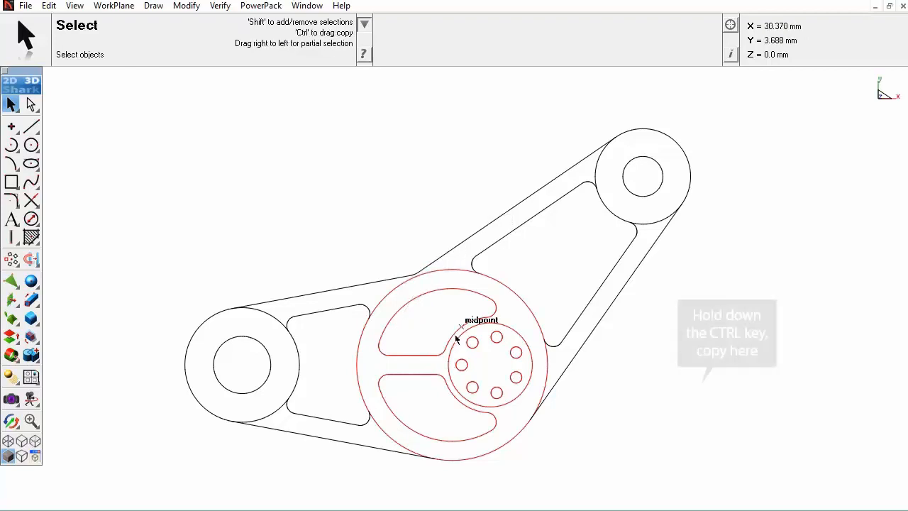
scroll(455, 339, down, 3)
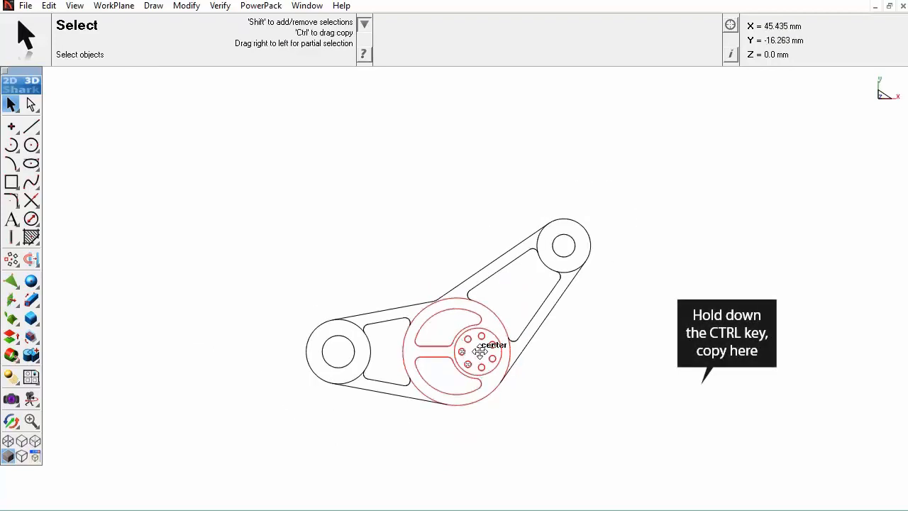
ctrl+drag(480, 350, 685, 423)
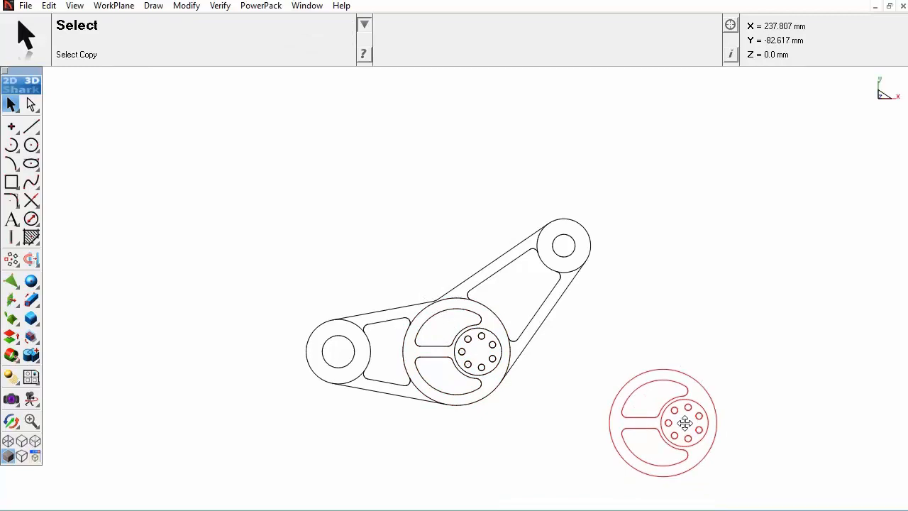
click(567, 395)
- Delete the pockets, hub circle and small holes inside the original central disc, keeping its outer circle
scroll(472, 337, up, 2)
scroll(497, 317, up, 1)
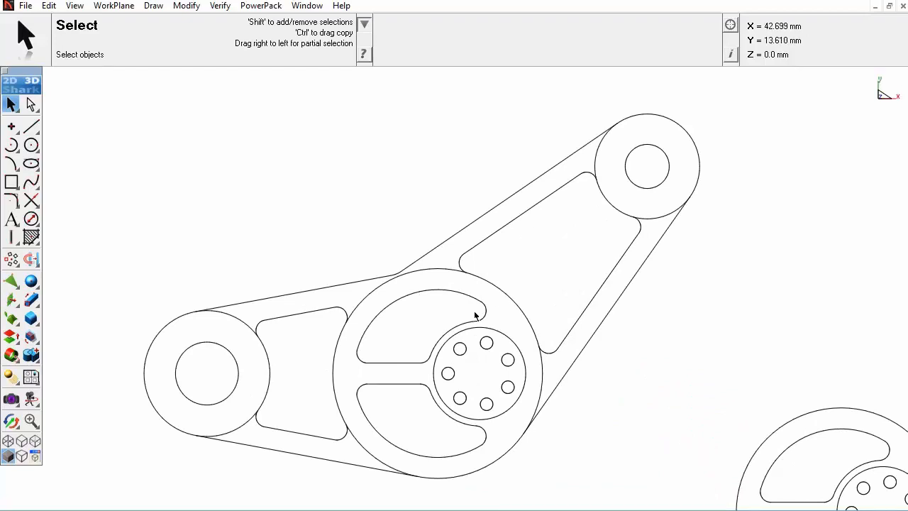
drag(509, 316, 354, 424)
key(Delete)
click(510, 331)
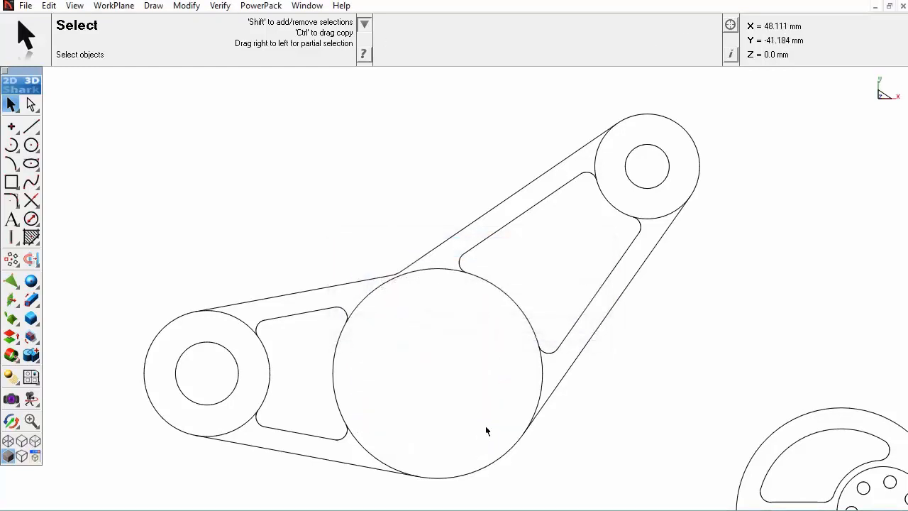
scroll(497, 428, down, 3)
scroll(496, 432, down, 1)
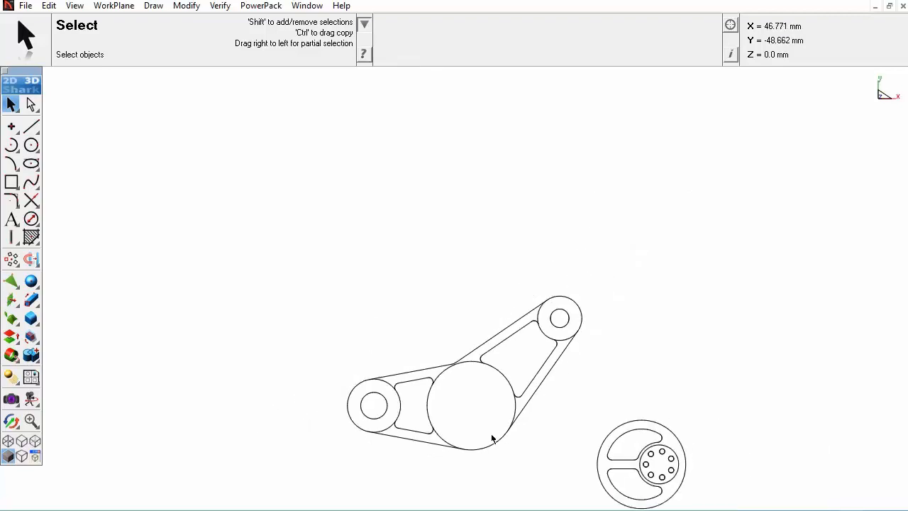
mouse_move(494, 435)
middle_down()
mouse_move(450, 368)
mouse_move(442, 334)
mouse_move(456, 319)
middle_up()
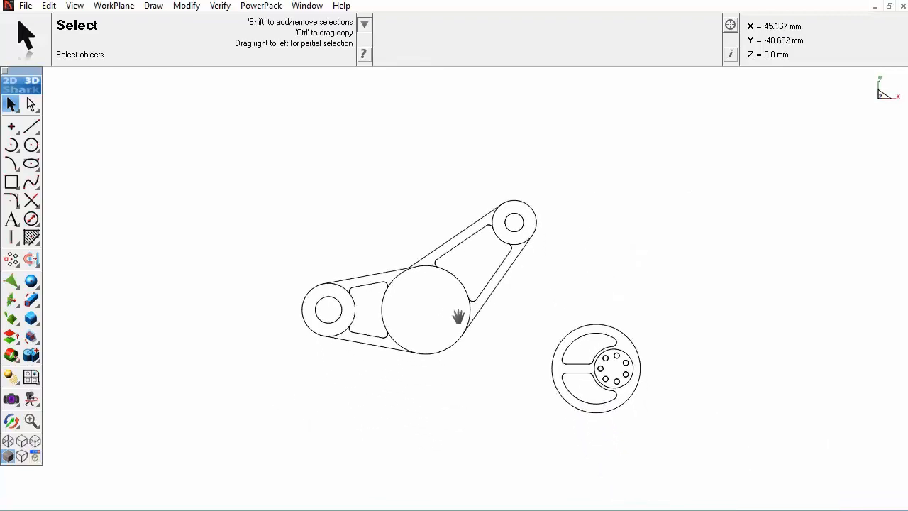
scroll(460, 316, up, 2)
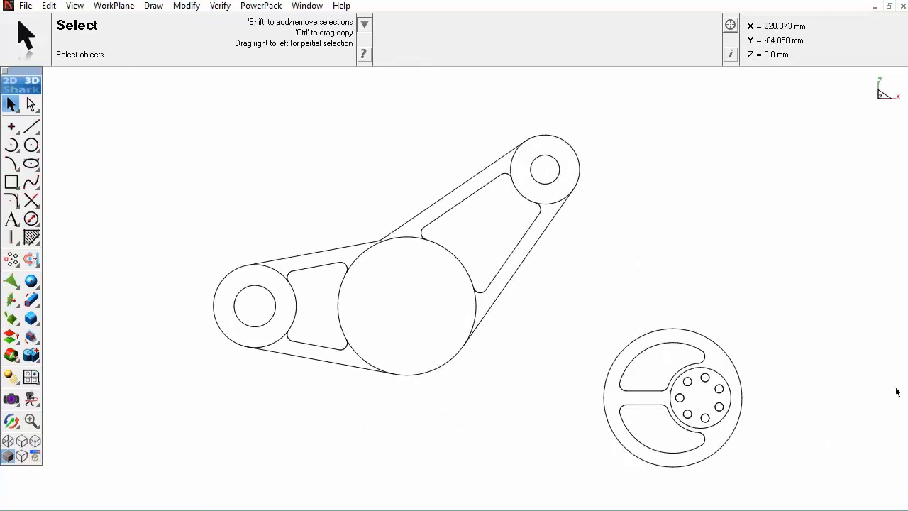
- Trim the outer circles at both arm ends against the whole linkage outline, removing the arcs between the tangent lines and the pockets
scroll(721, 352, up, 2)
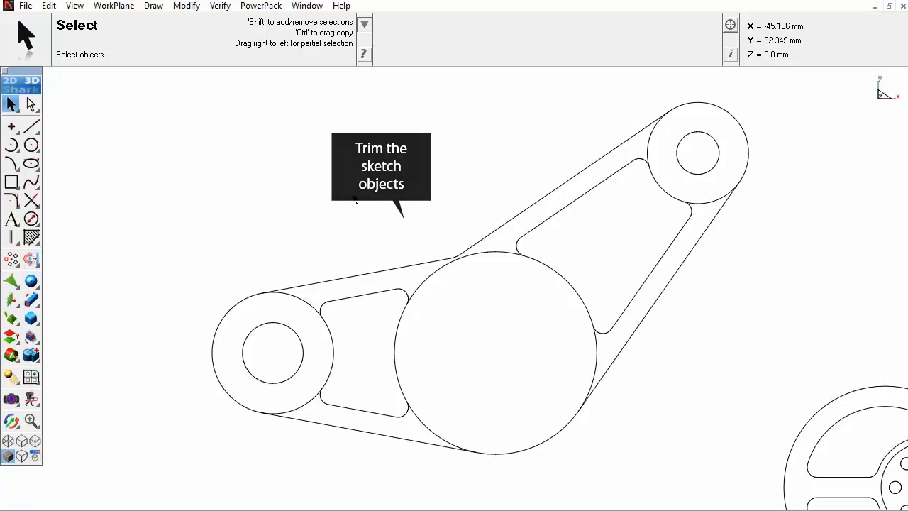
click(30, 201)
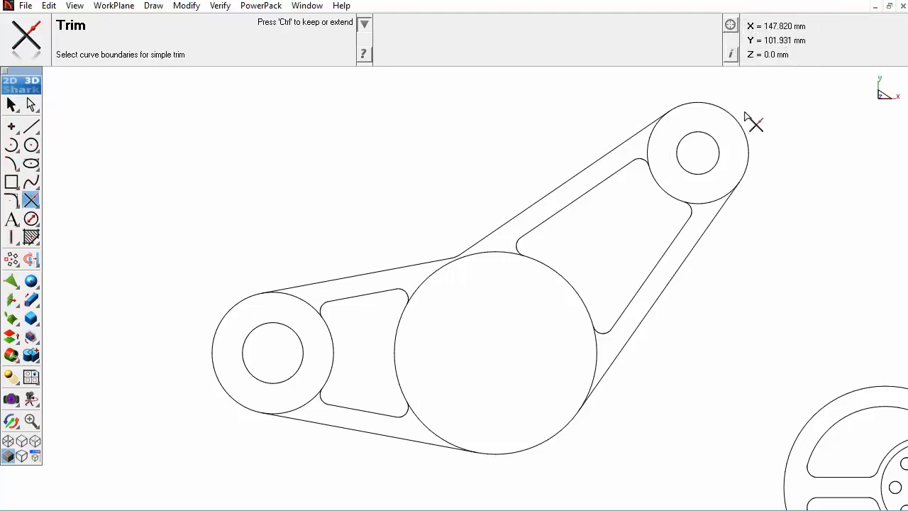
drag(758, 101, 187, 470)
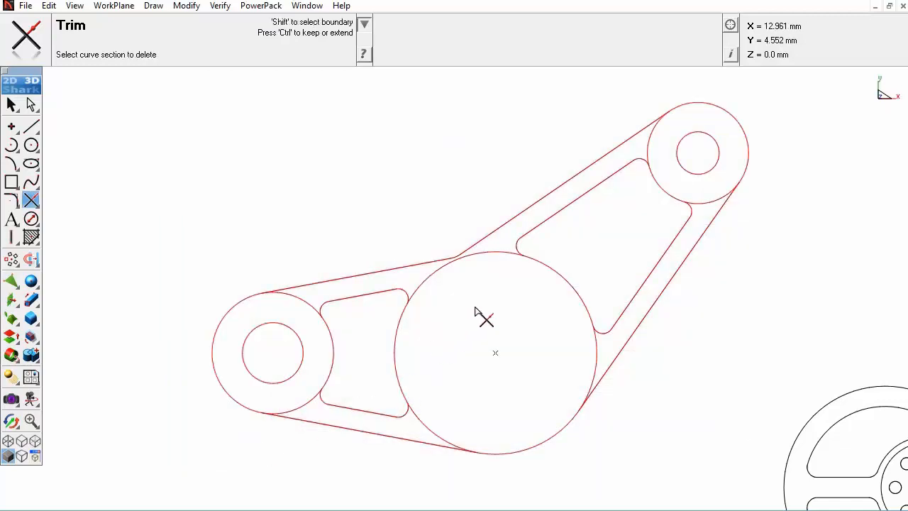
click(648, 145)
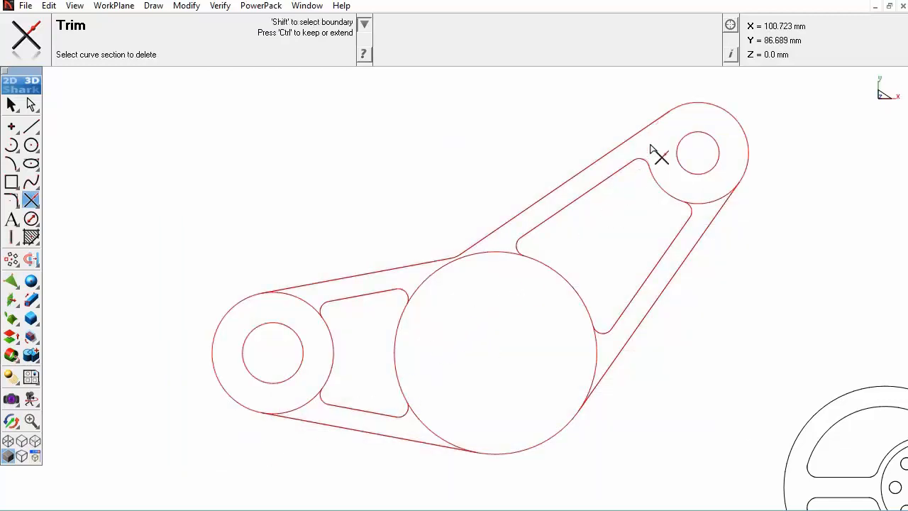
click(705, 203)
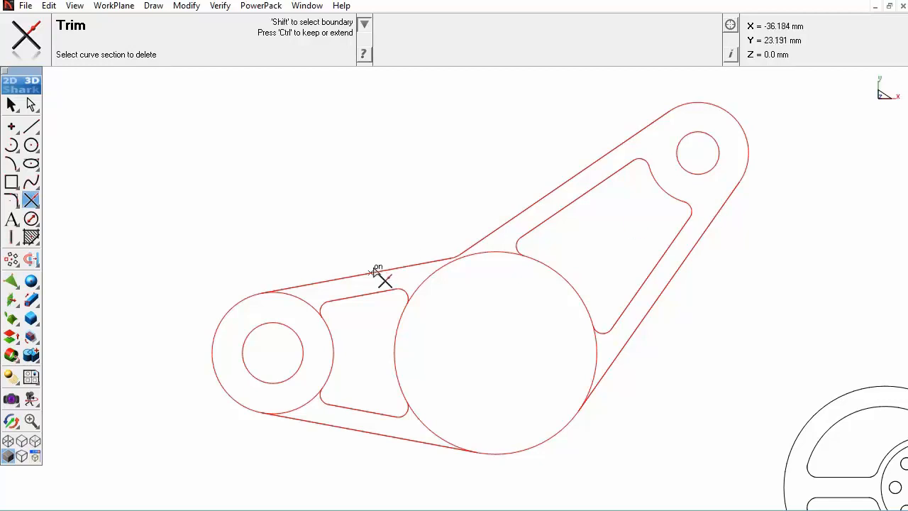
click(302, 299)
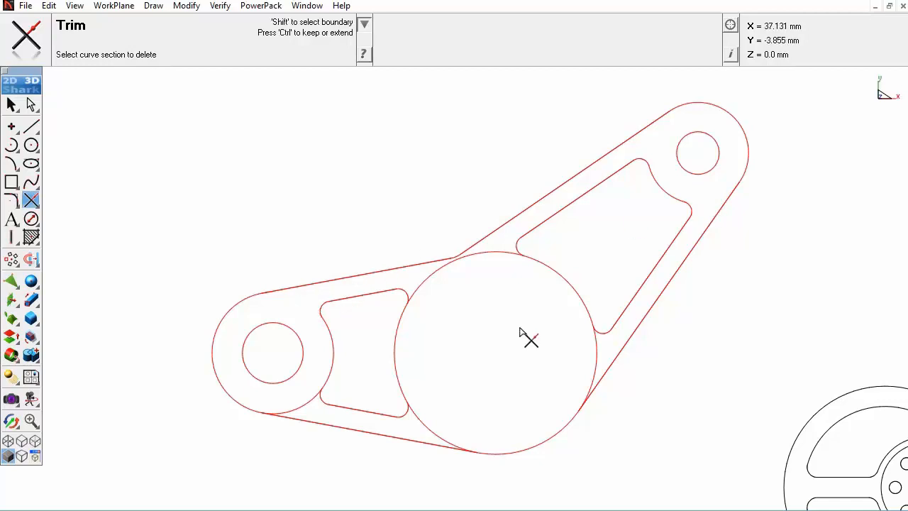
click(306, 404)
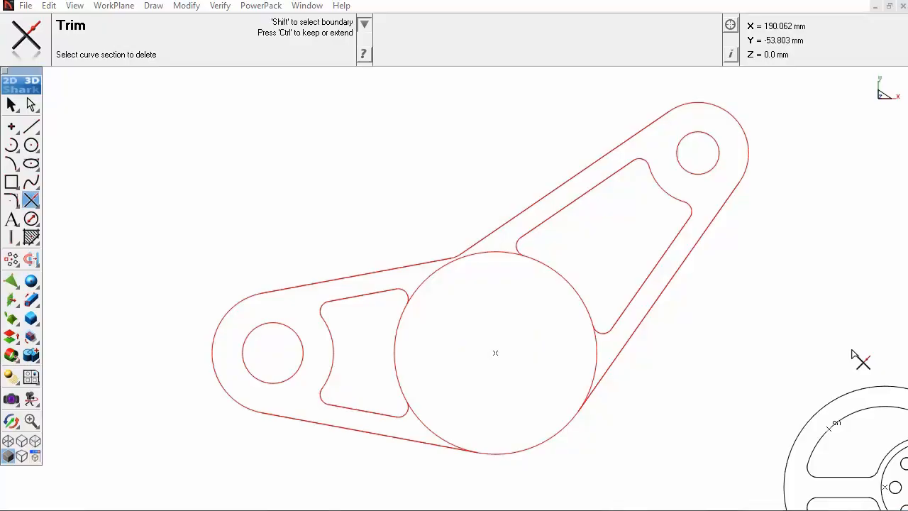
- Trim the large central circle, removing its inner arcs between the two pockets and the outer contour
click(434, 275)
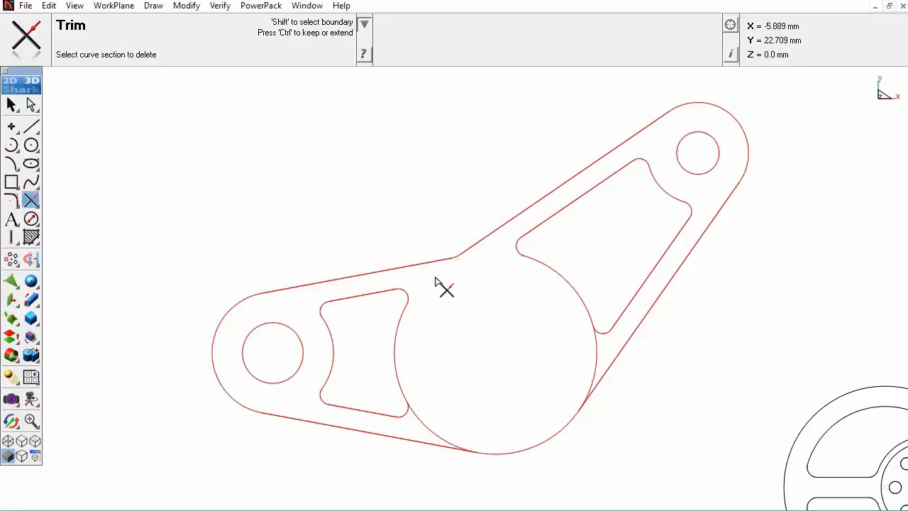
click(434, 436)
click(597, 360)
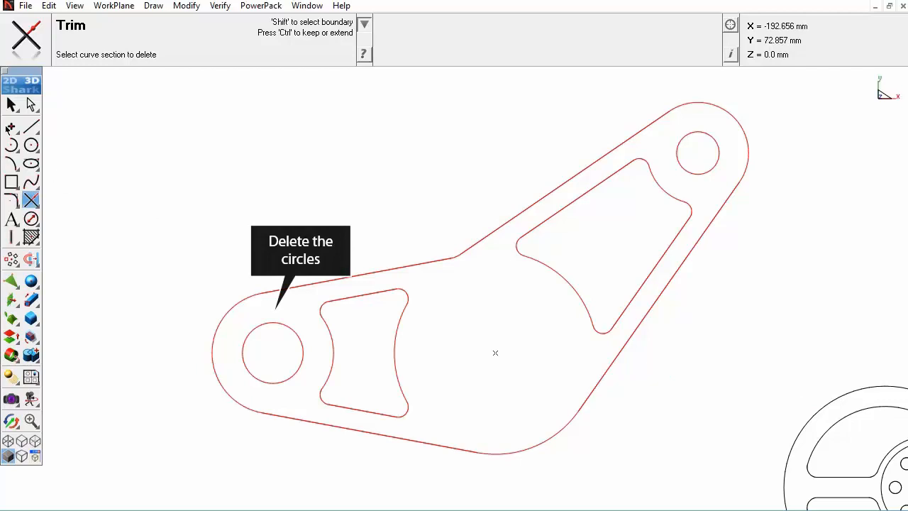
- Delete the small hole circles at both ends of the arm
click(11, 104)
click(281, 339)
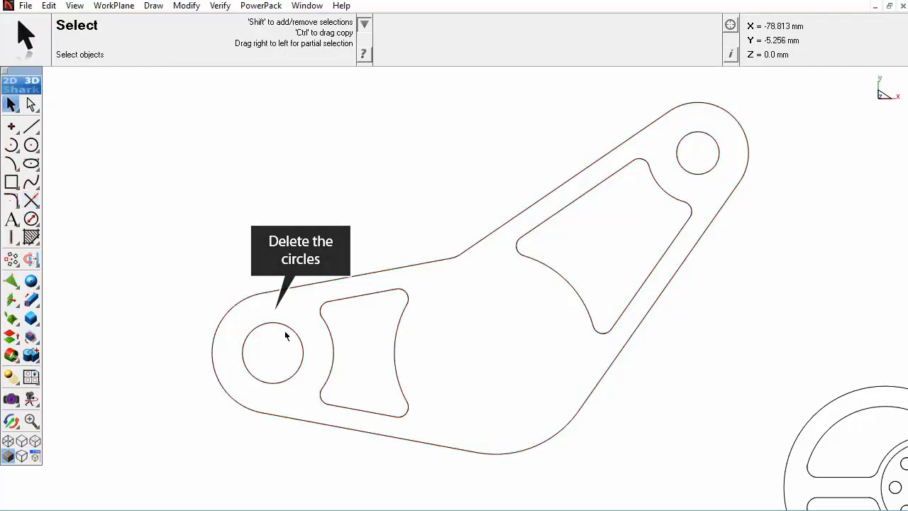
click(278, 328)
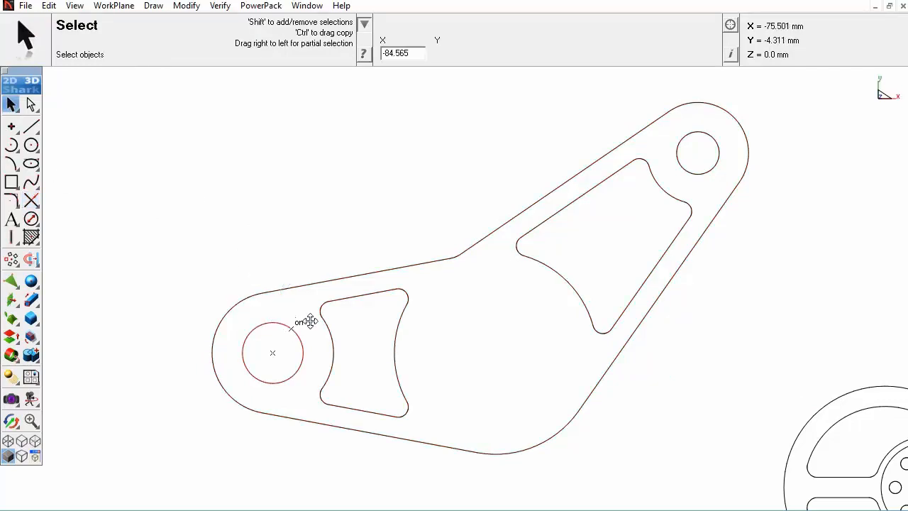
shift+click(700, 173)
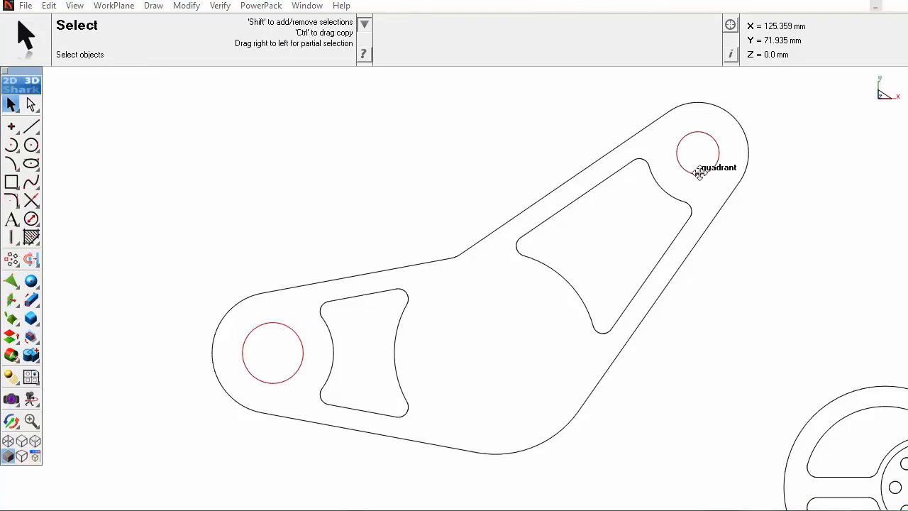
key(Delete)
click(516, 327)
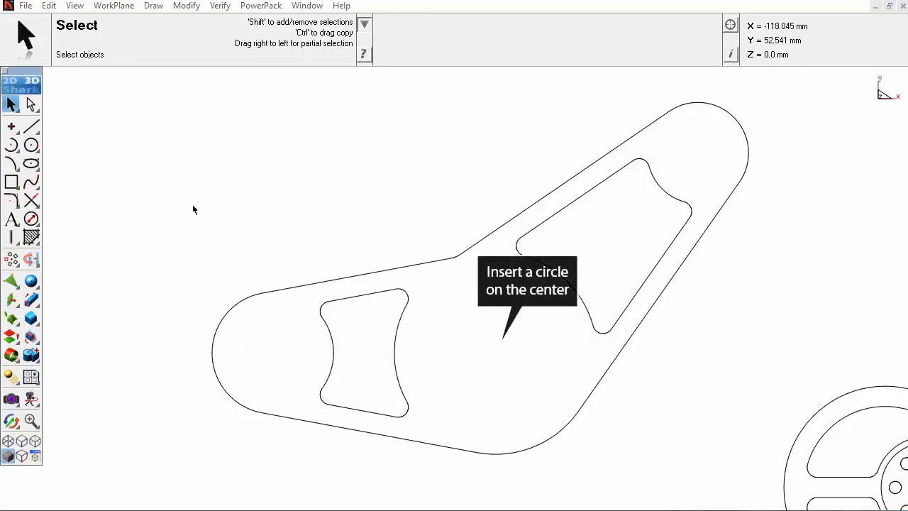
- Draw an 80 mm diameter centre-point circle at the centre of the former large disc
drag(32, 146, 71, 150)
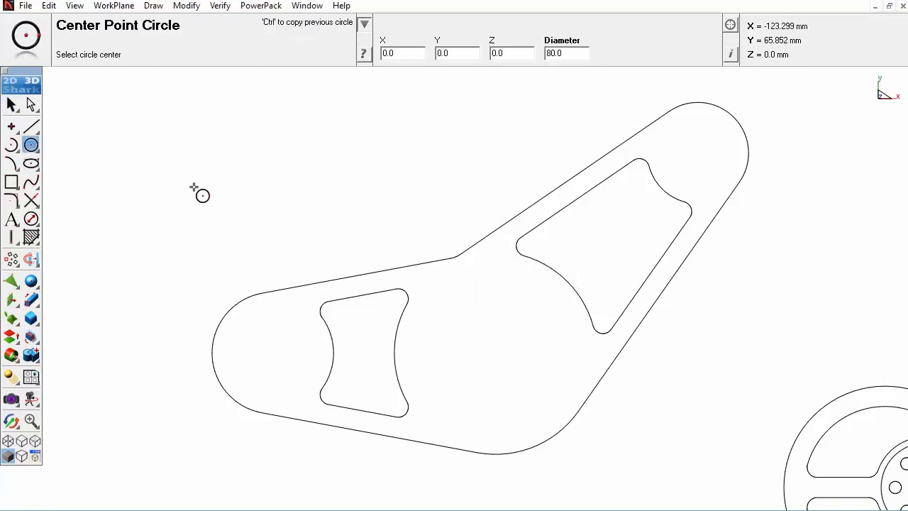
click(494, 349)
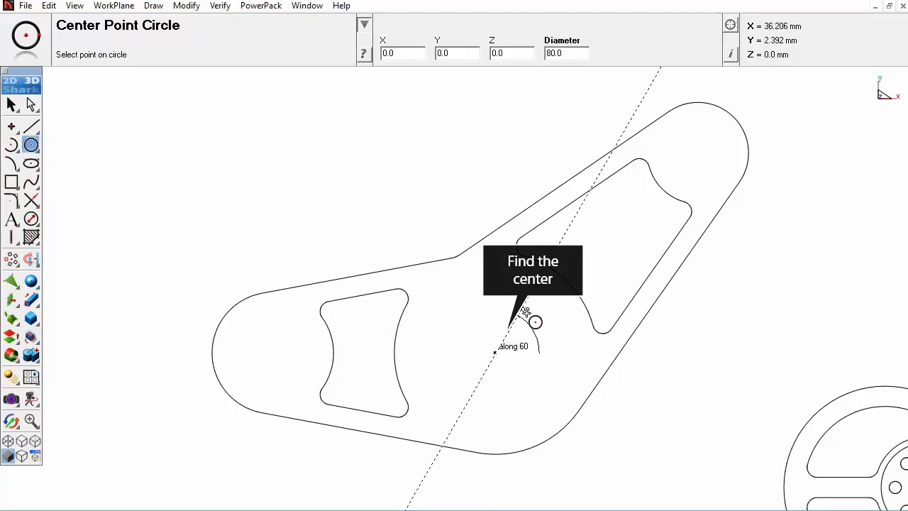
text(80)
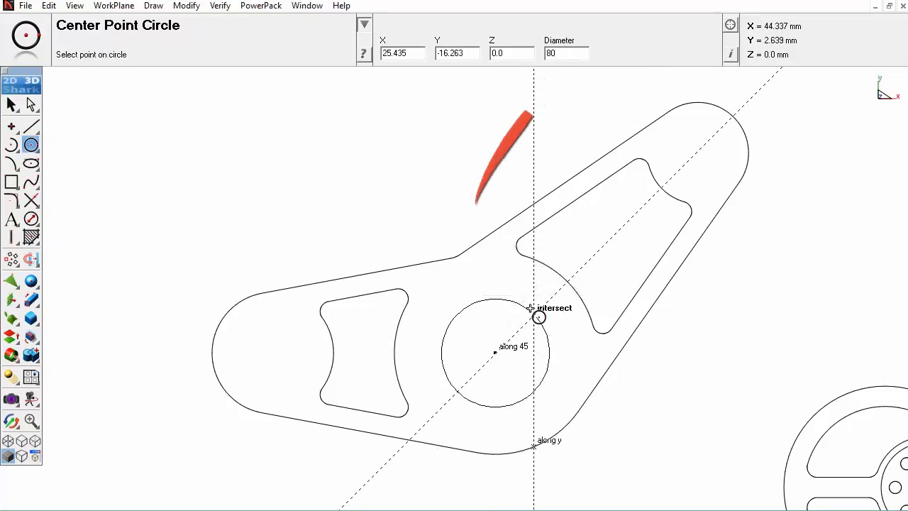
key(Return)
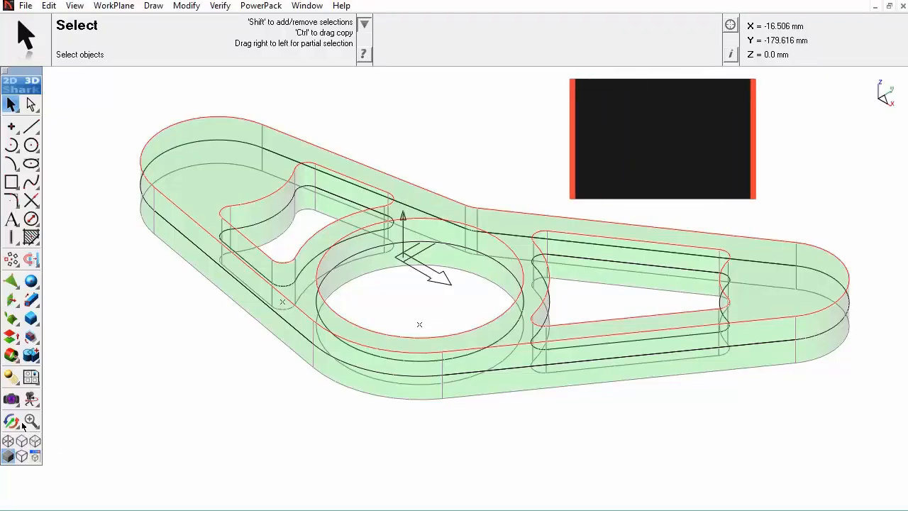
click(11, 421)
drag(151, 376, 229, 328)
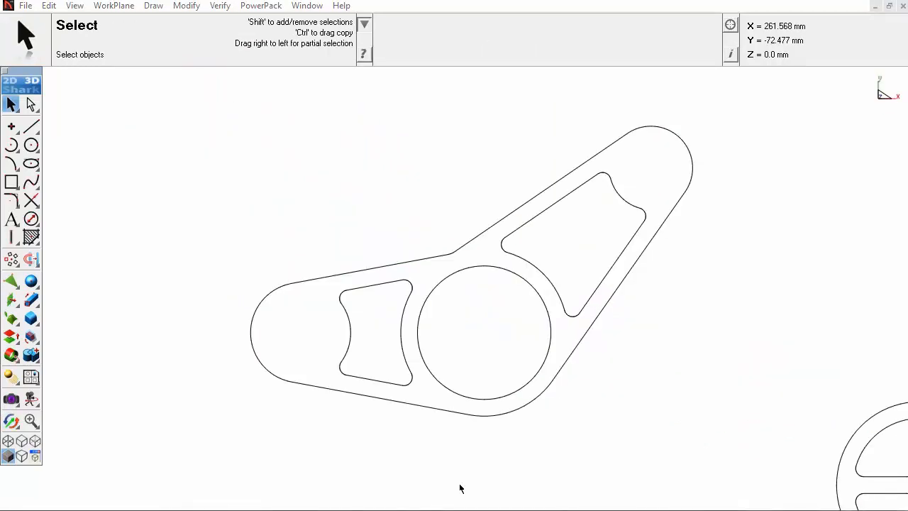
- Extrude the arm outline with both pockets and the central circle as a solid, using MidPlane with dZ and distance set to 22 mm
click(29, 302)
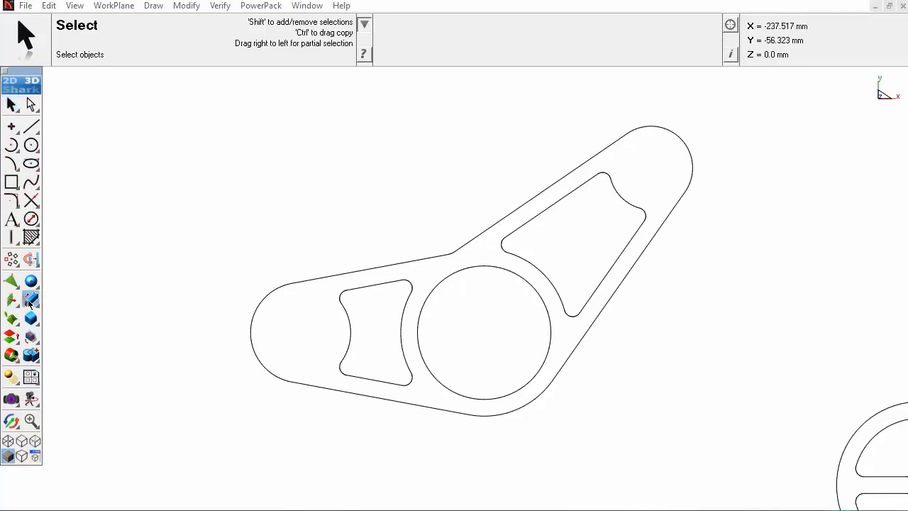
click(71, 301)
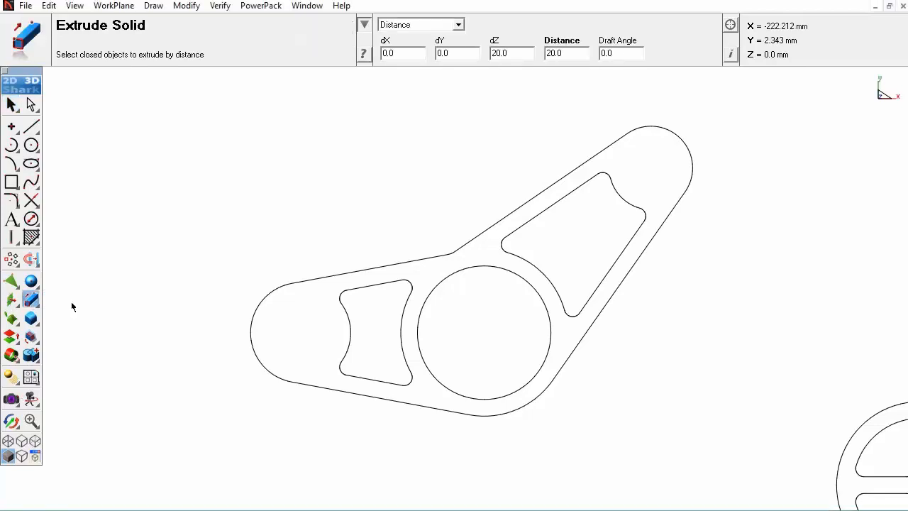
click(458, 25)
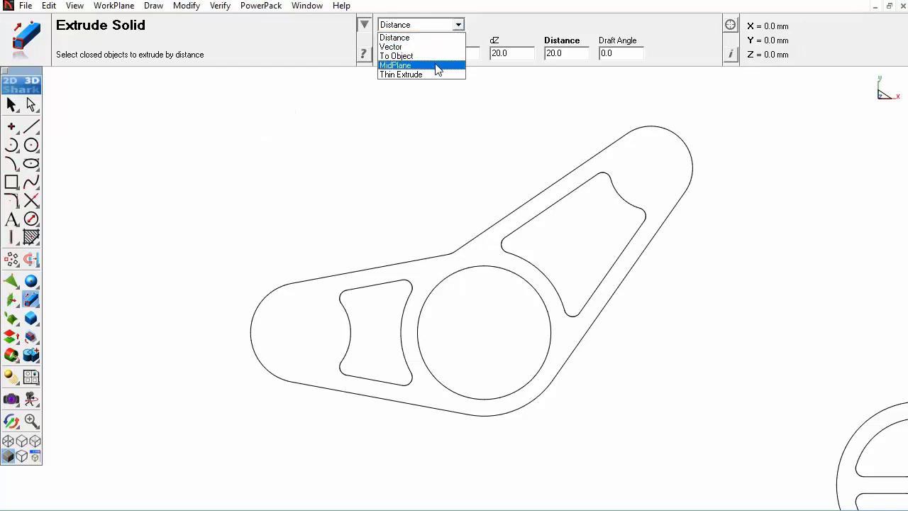
click(437, 65)
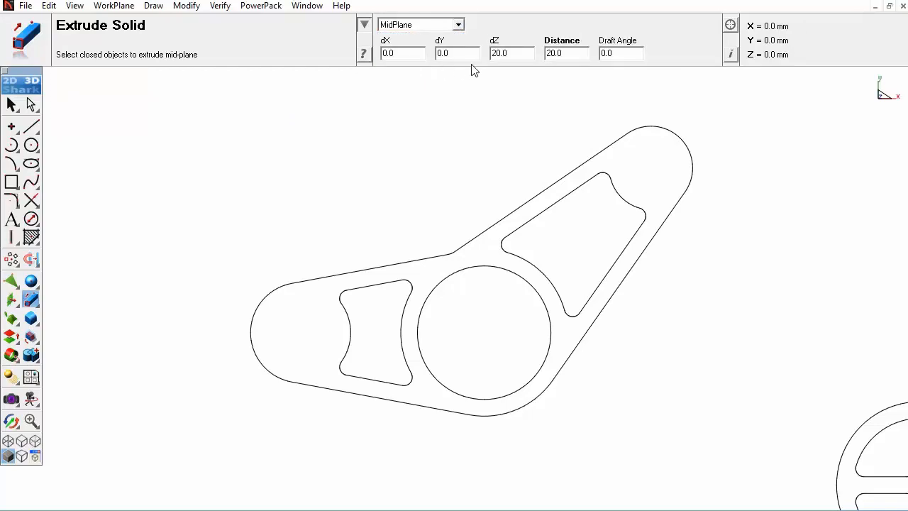
click(520, 54)
text(22)
click(547, 55)
text(2)
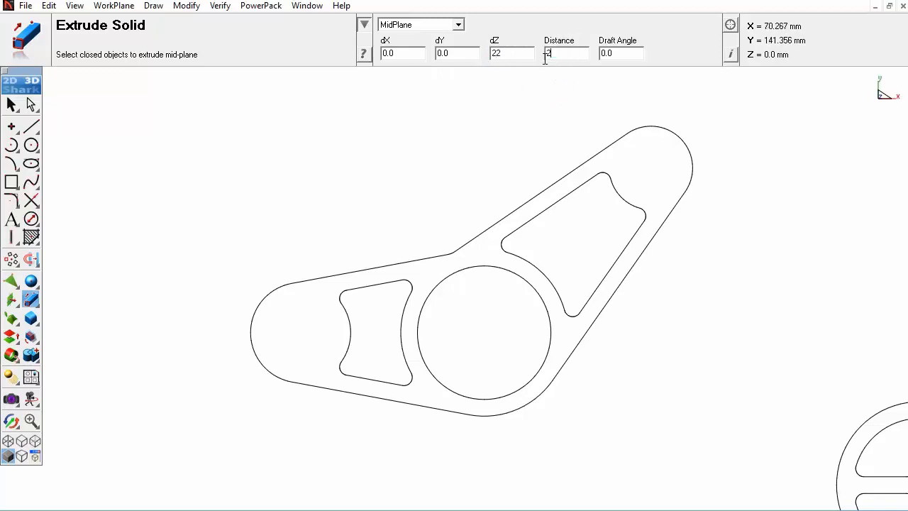
text(2)
drag(242, 432, 725, 112)
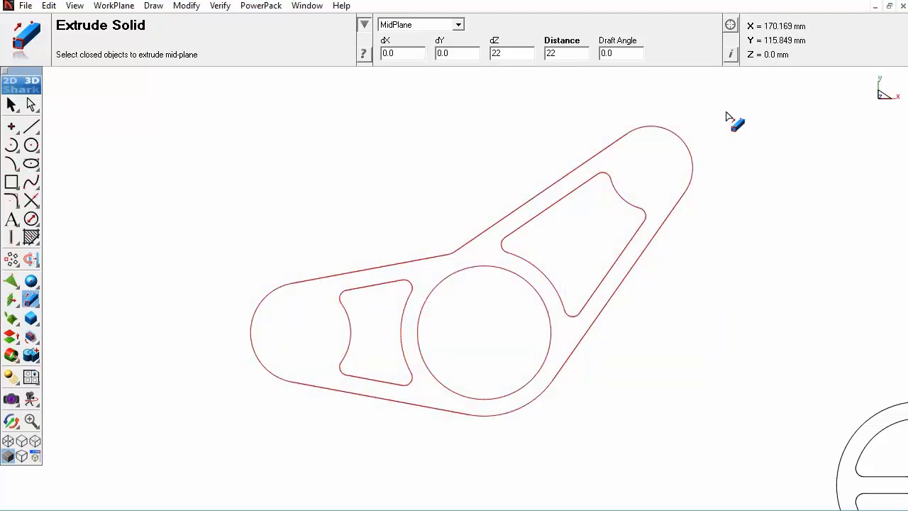
key(Return)
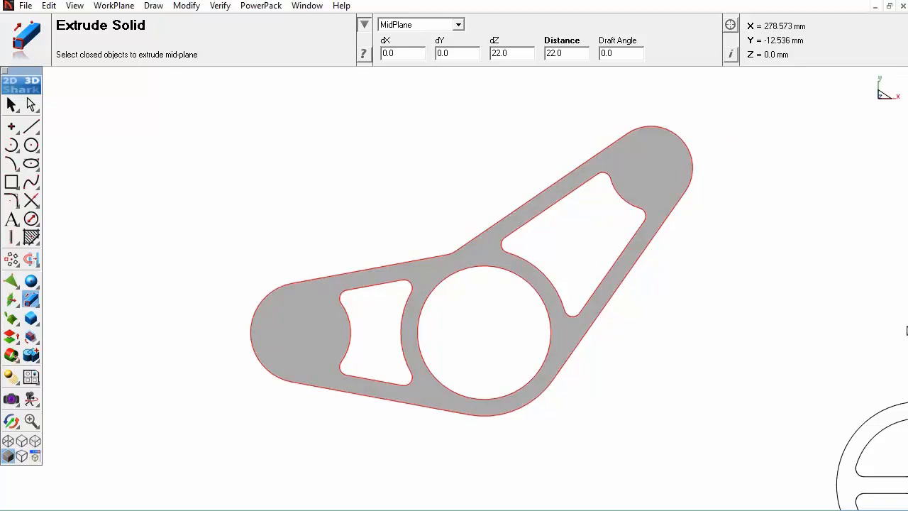
- Colour the extruded arm solid green and display it in isometric view
right_click(642, 150)
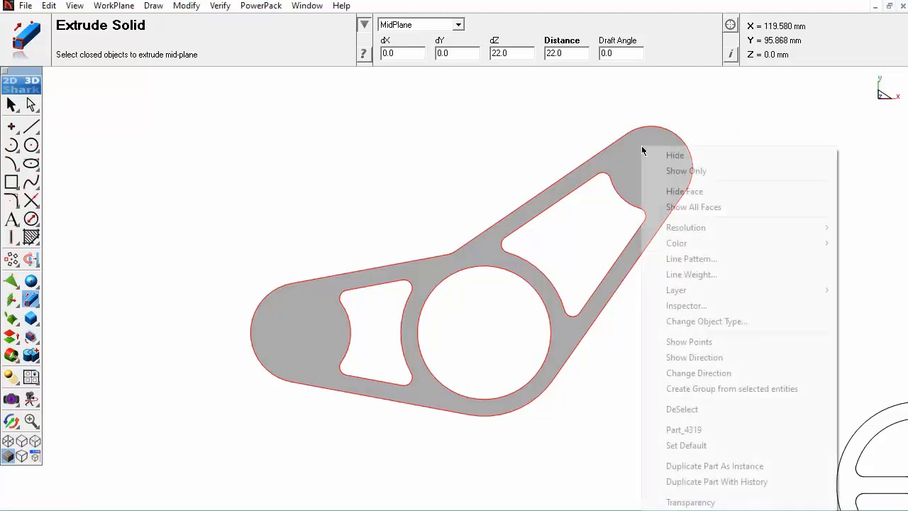
mouse_move(702, 243)
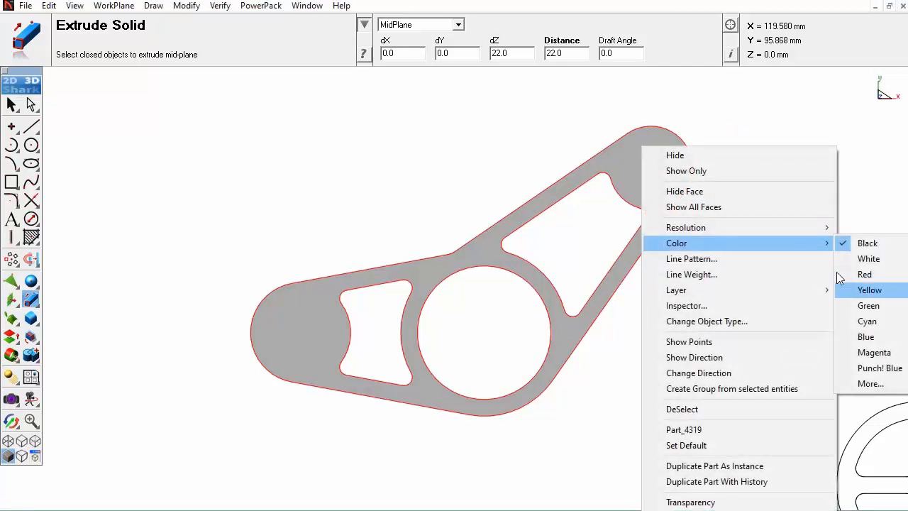
click(844, 305)
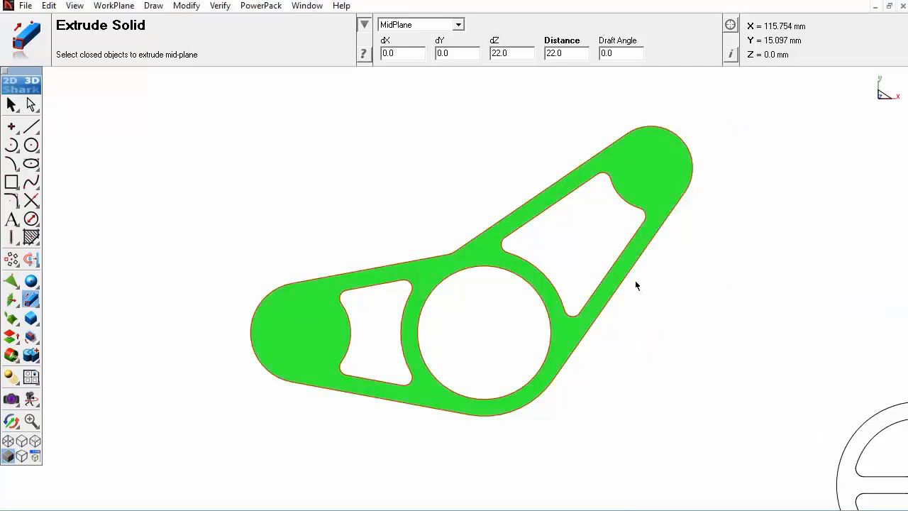
right_click(344, 111)
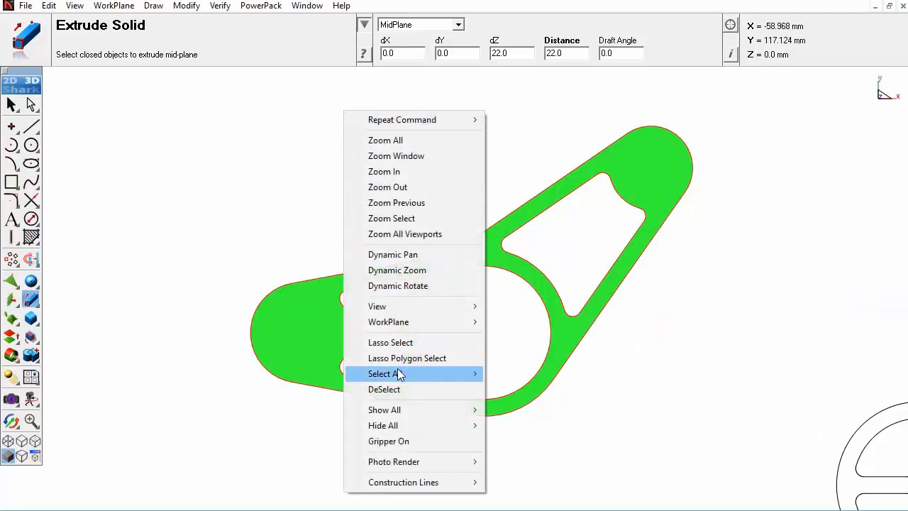
mouse_move(421, 309)
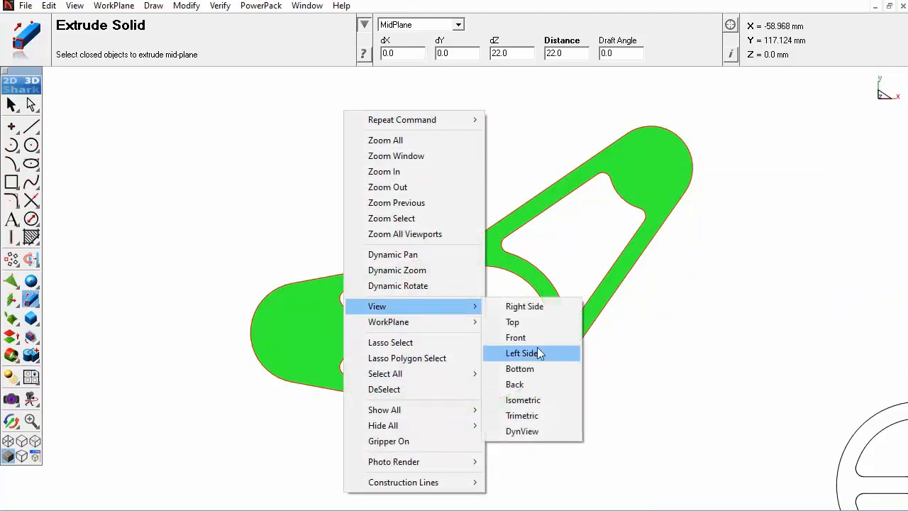
click(560, 399)
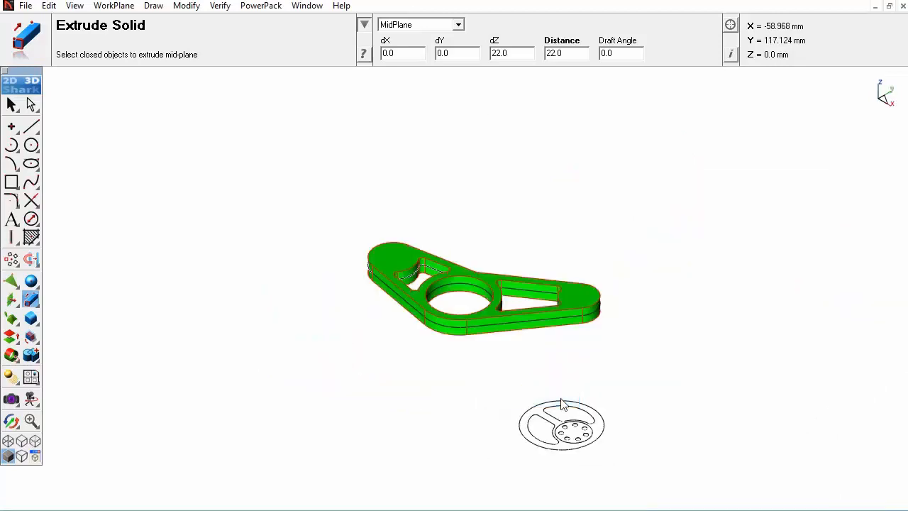
scroll(520, 348, up, 1)
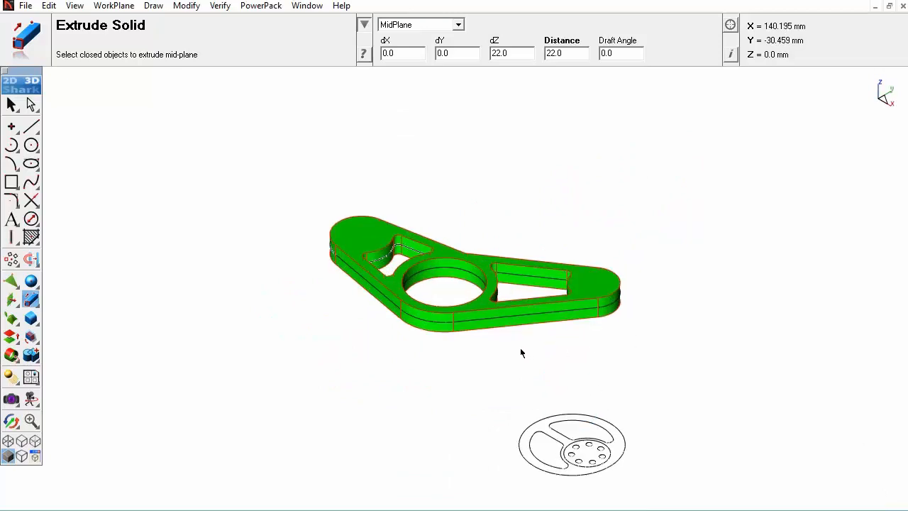
scroll(520, 352, up, 1)
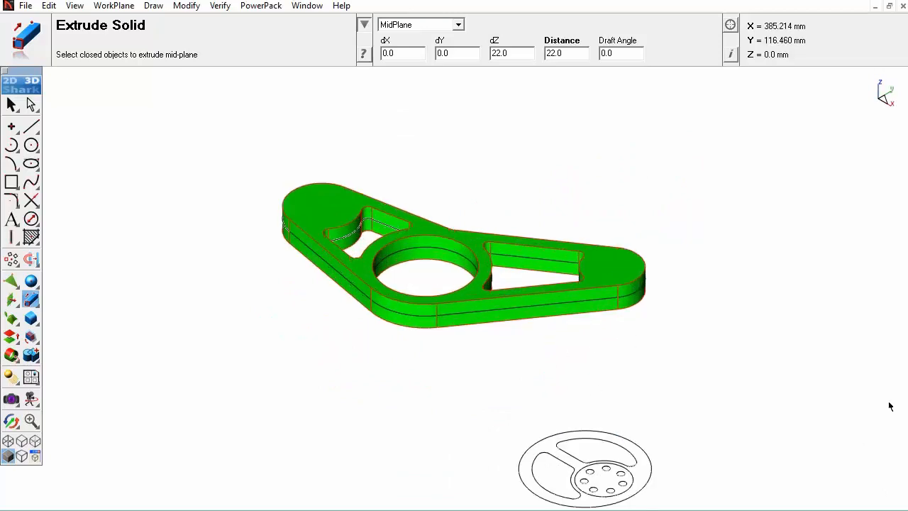
key(Escape)
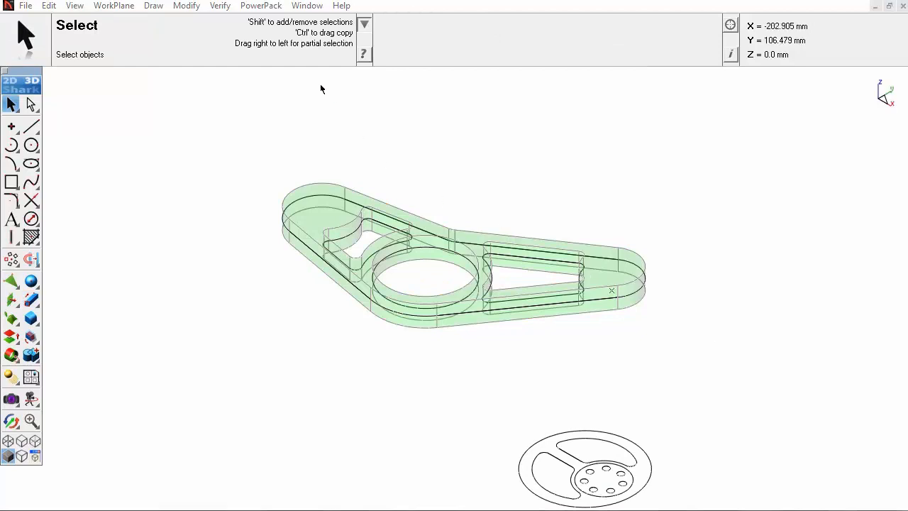
- Show the work plane and examine how the arm extrusion sits on both sides of it
click(115, 7)
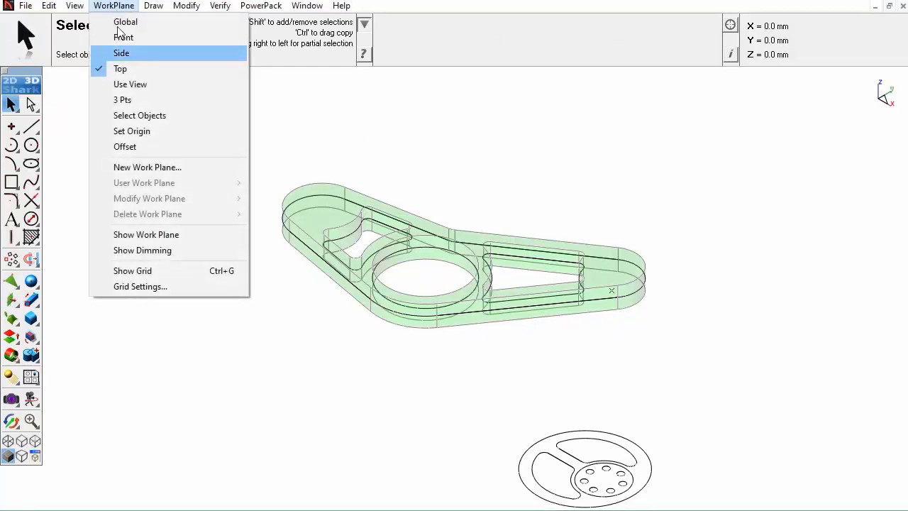
click(201, 234)
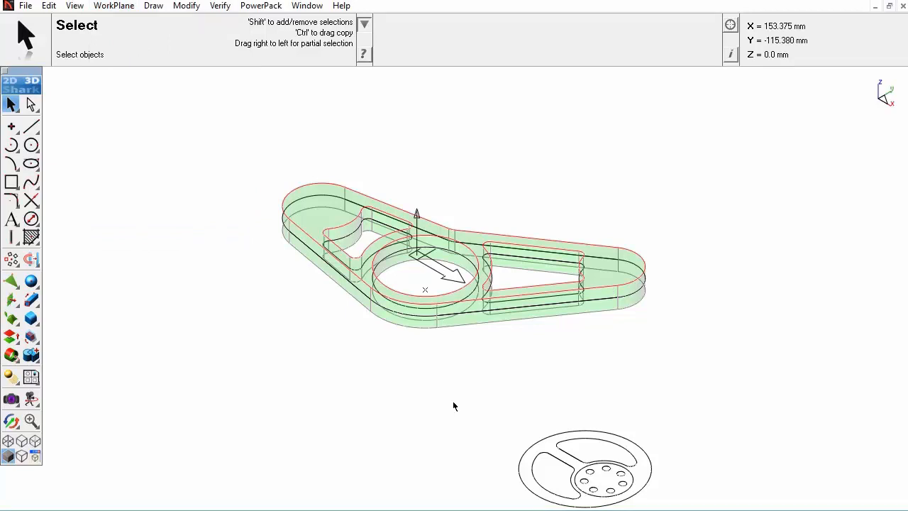
scroll(453, 403, up, 2)
scroll(424, 191, up, 1)
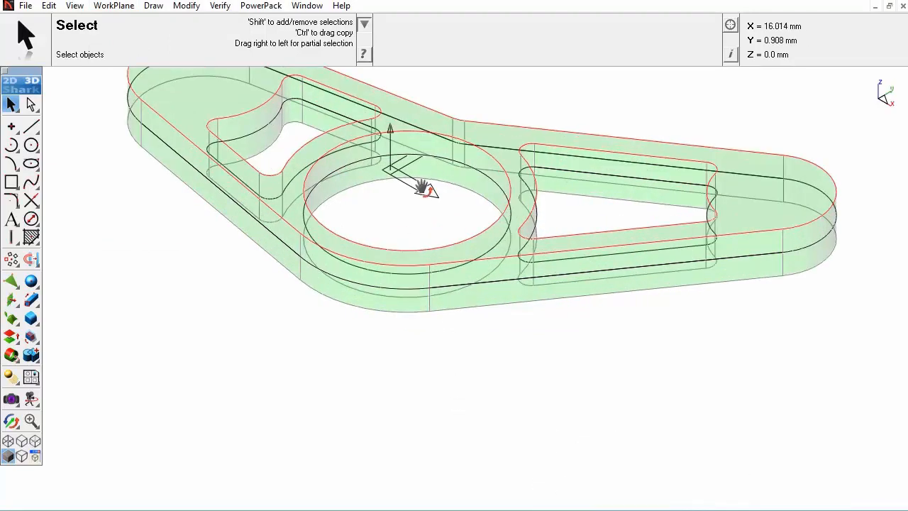
drag(423, 188, 448, 278)
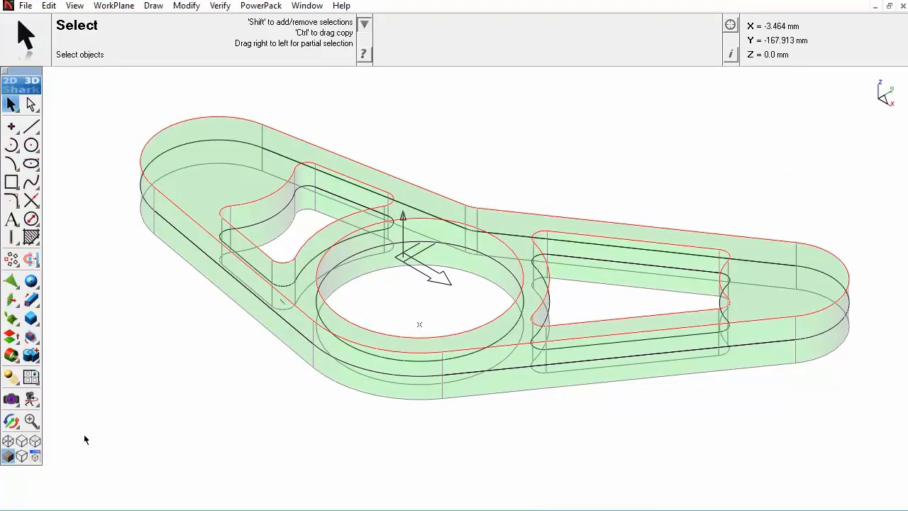
click(12, 420)
drag(137, 401, 233, 294)
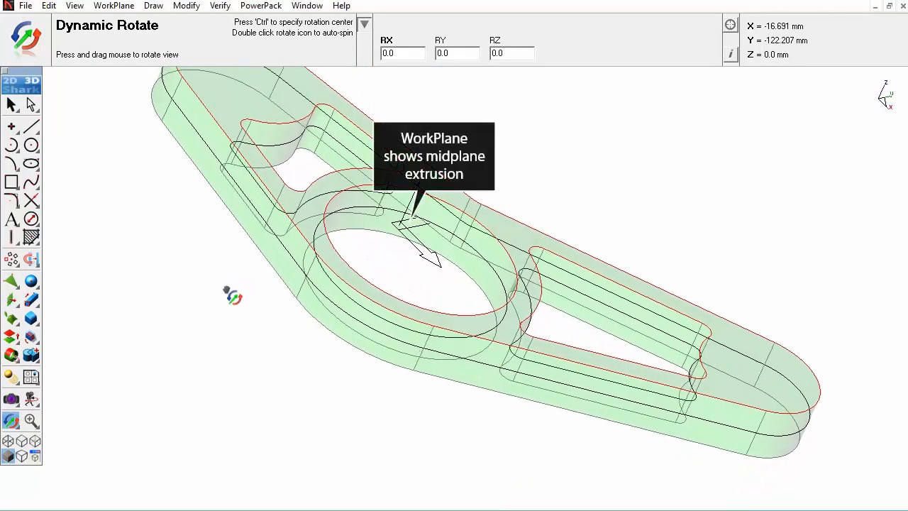
drag(233, 297, 227, 326)
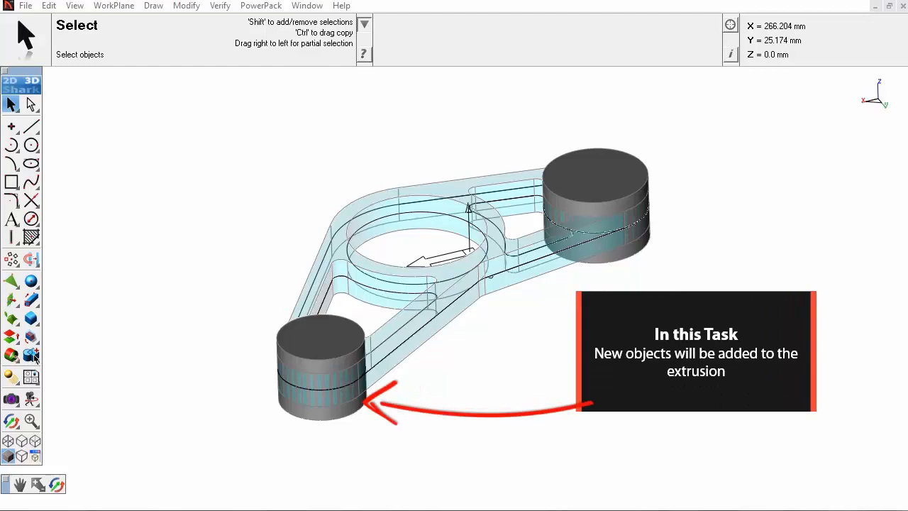
click(36, 360)
click(53, 355)
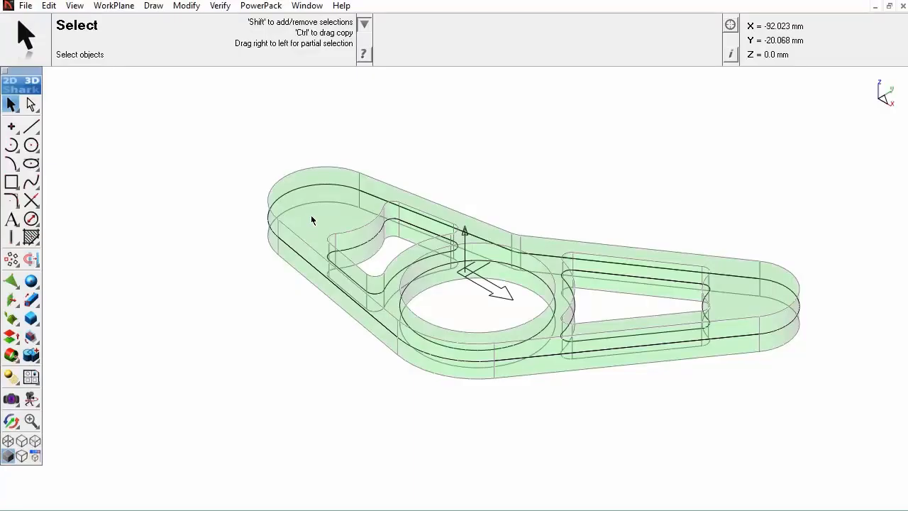
- Change the colour of the extruded arm solid to cyan
right_click(310, 215)
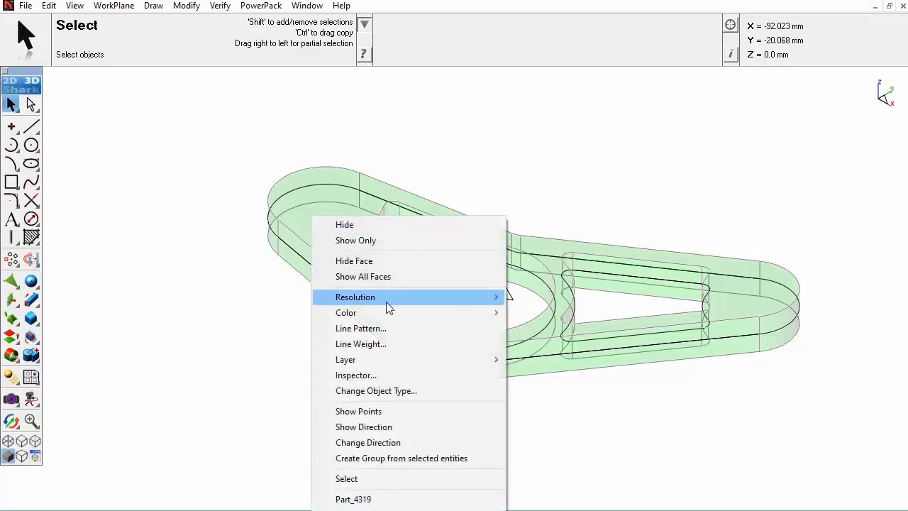
mouse_move(390, 313)
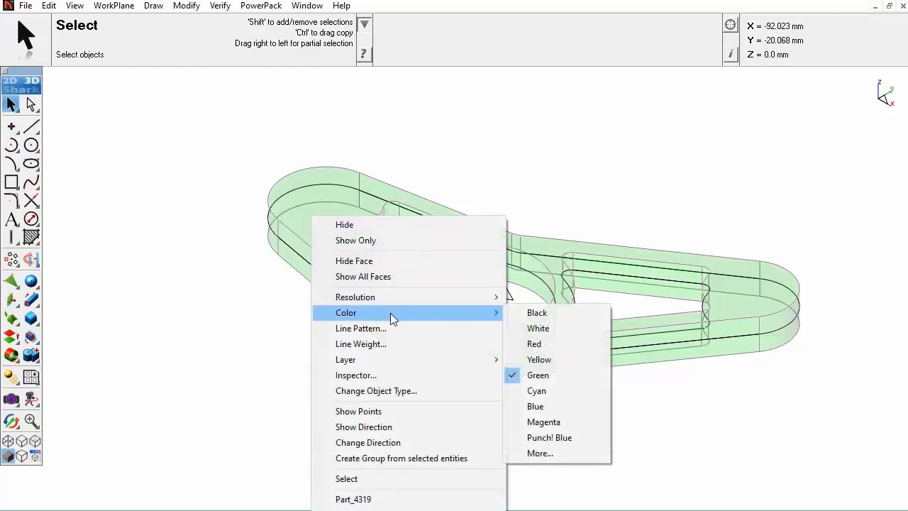
click(551, 393)
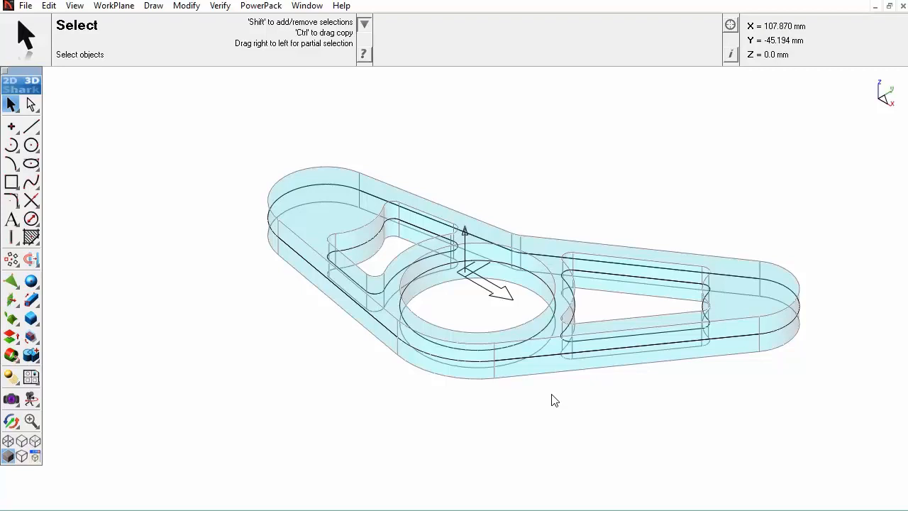
- Auto-spin the model with Dynamic Rotate, then stop it to examine the arm from its opposite side
key(r)
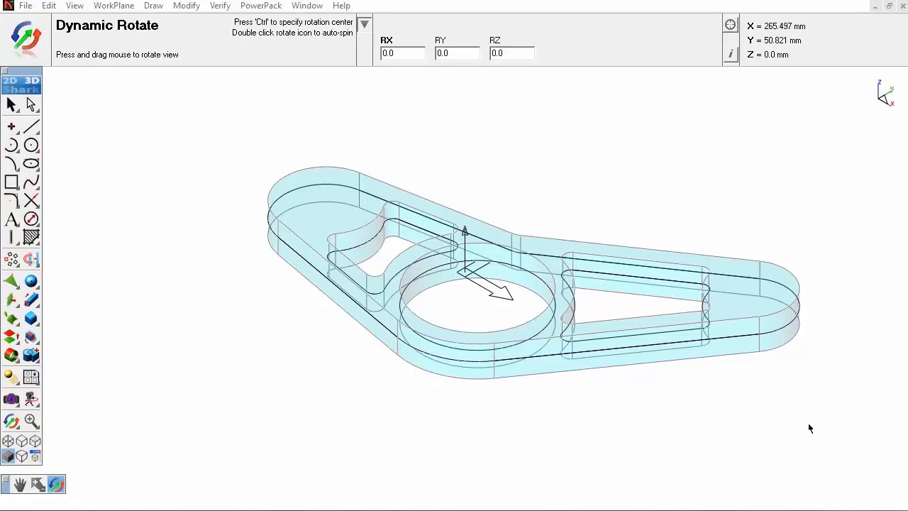
click(54, 484)
double_click(54, 483)
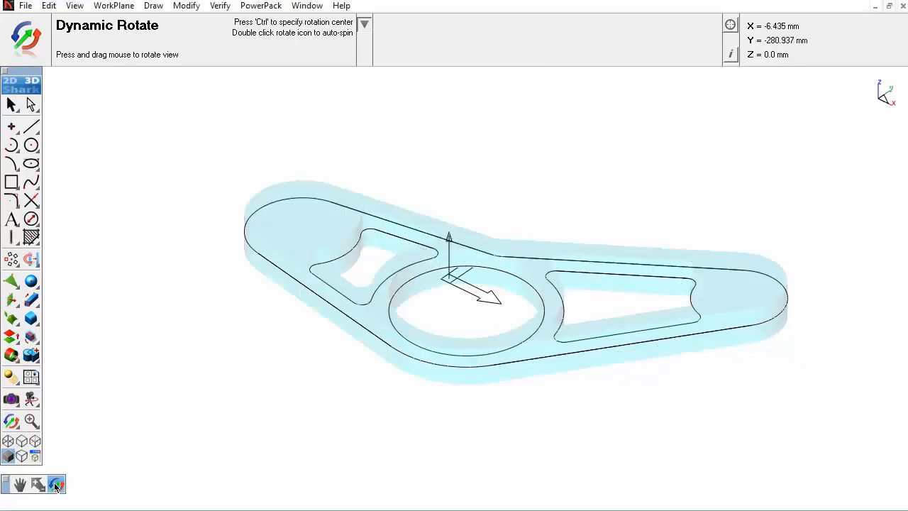
click(54, 484)
double_click(56, 484)
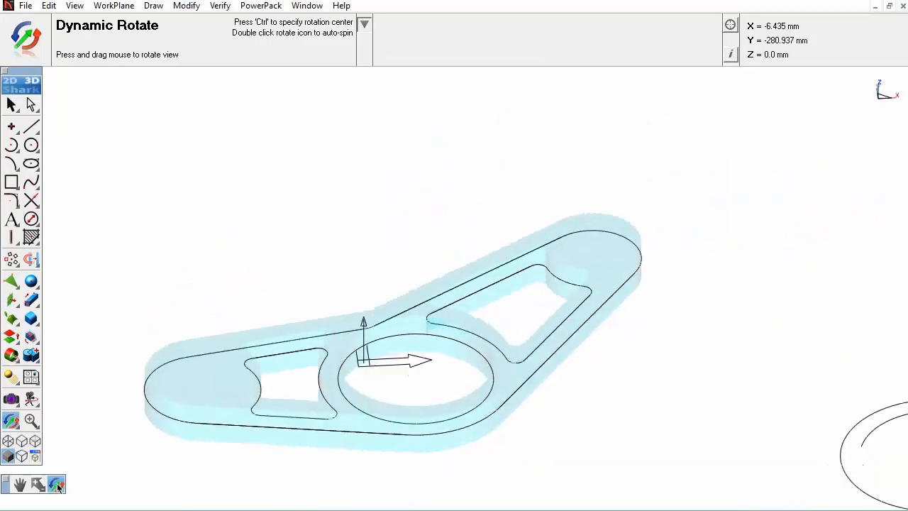
middle_drag(297, 444, 401, 316)
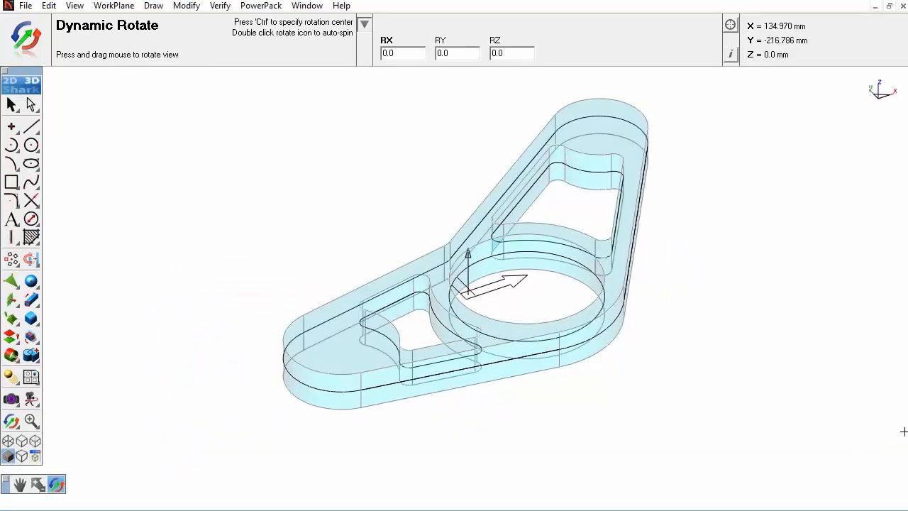
key(Escape)
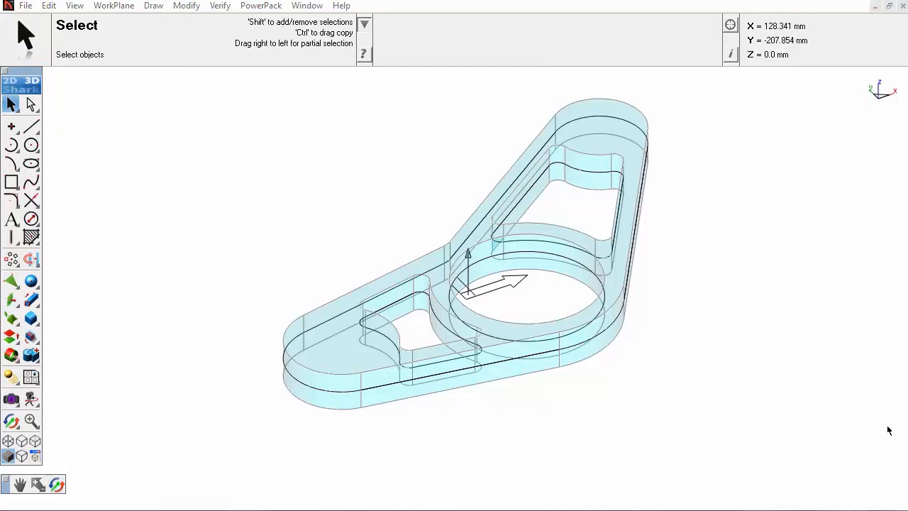
- Draw a 60 mm diameter centre-point circle at the mid-plane centre of the arm's rounded end beside the smaller pocket
scroll(354, 348, up, 4)
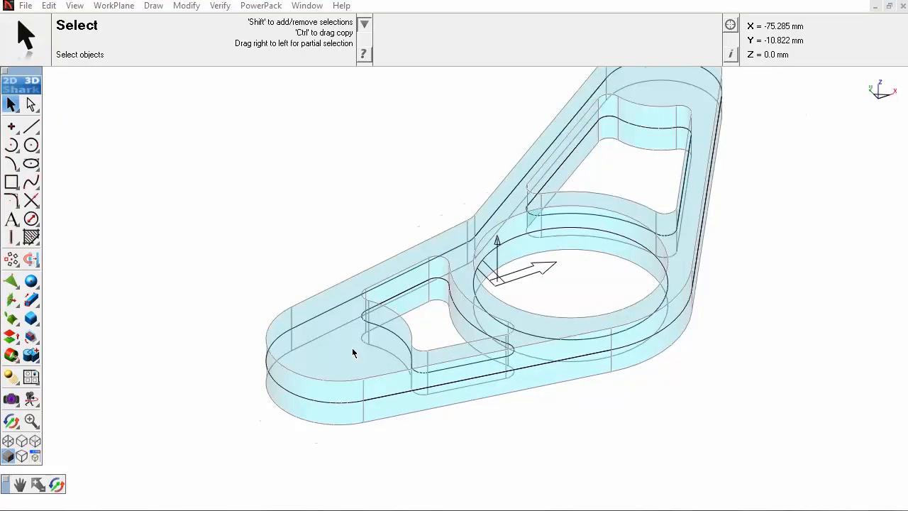
drag(37, 147, 70, 152)
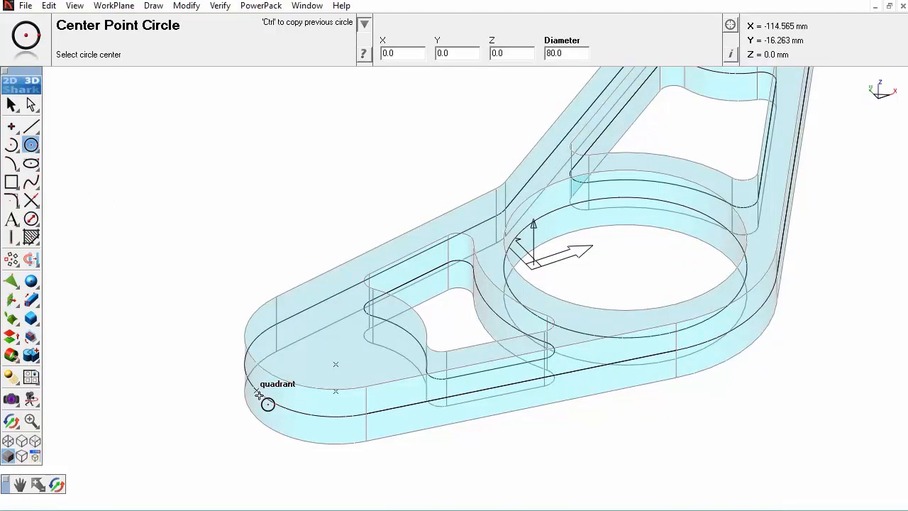
click(336, 368)
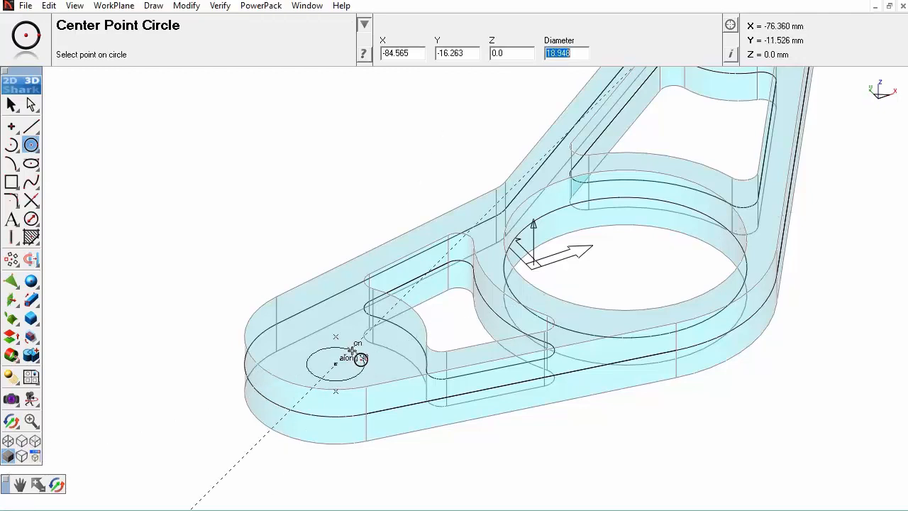
text(60)
key(Return)
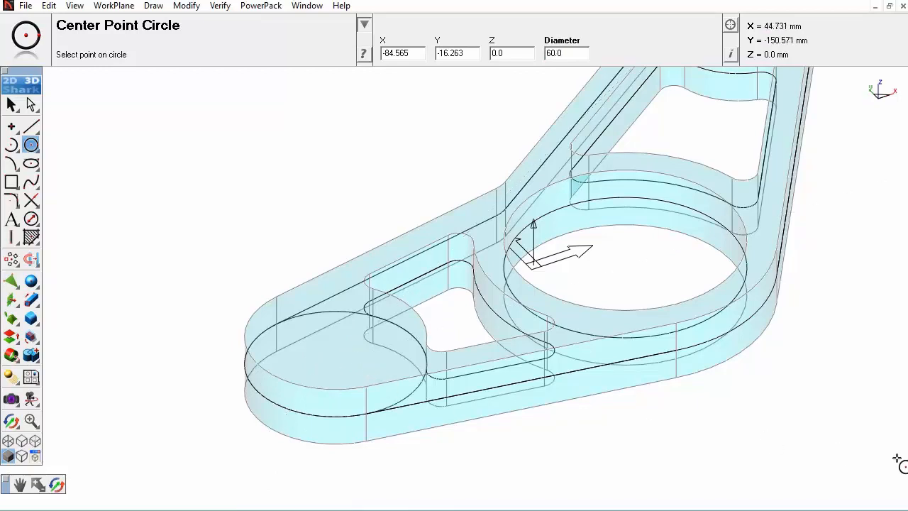
- Draw a 50 mm diameter centre-point circle at the mid-plane centre of the rounded end beside the larger pocket
key(ctrl+f)
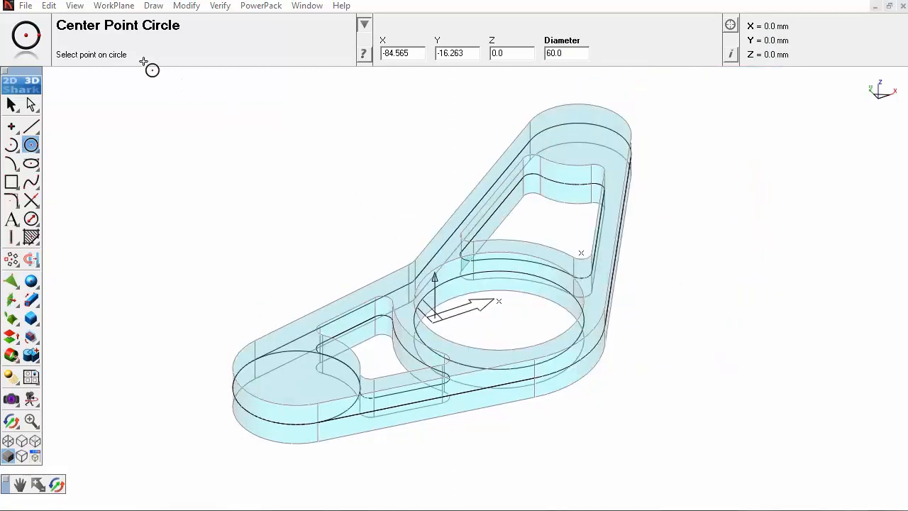
click(74, 6)
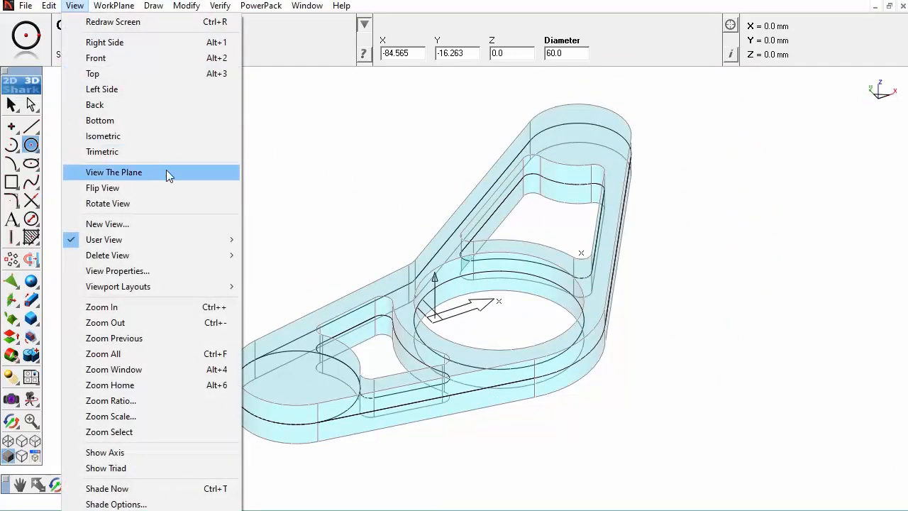
click(183, 203)
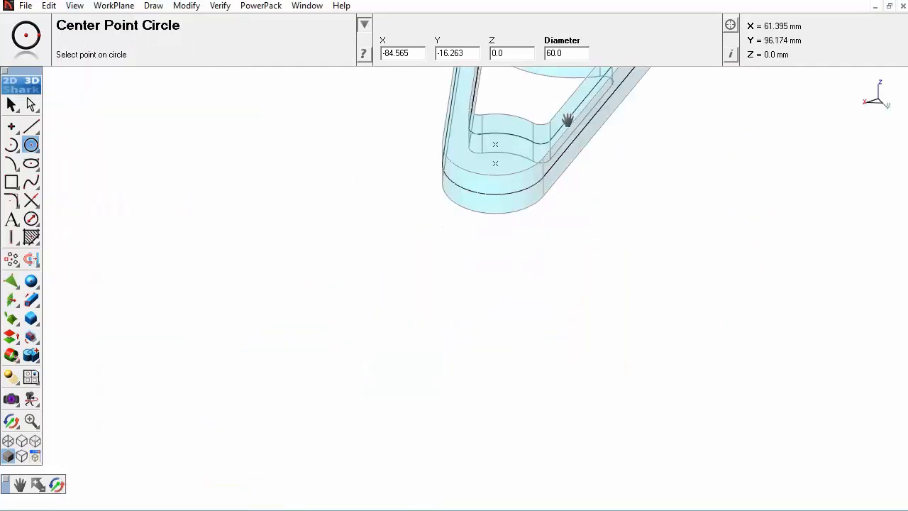
drag(567, 120, 367, 320)
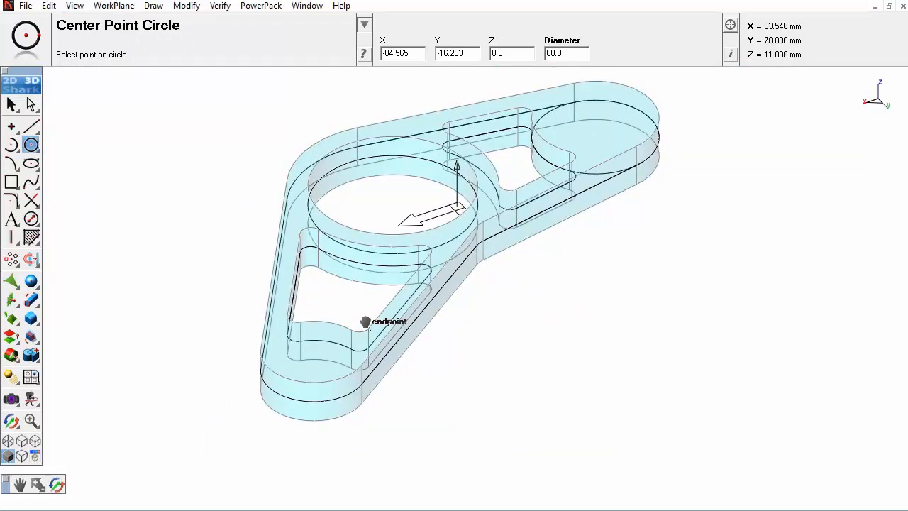
click(345, 373)
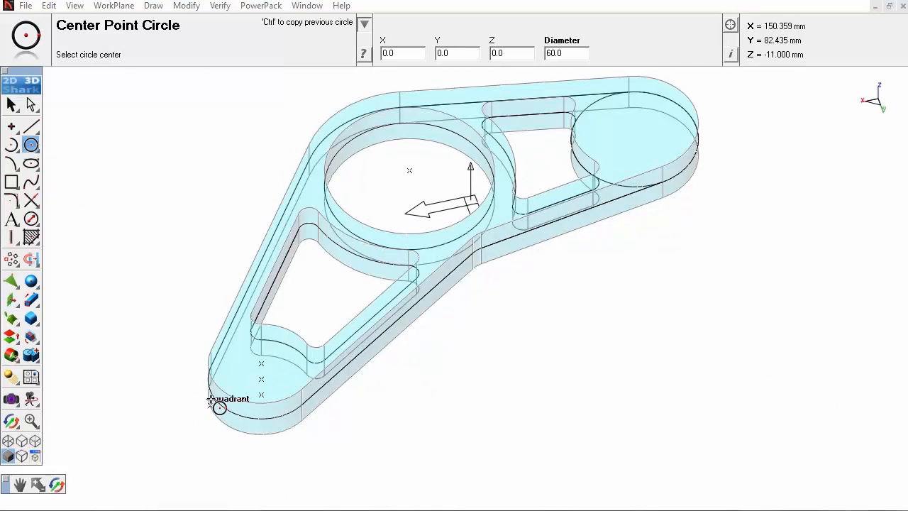
click(259, 382)
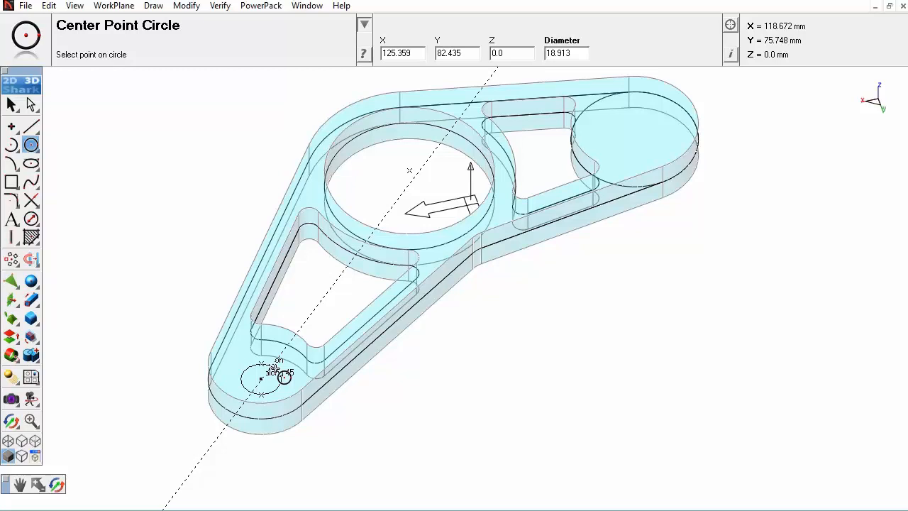
key(Tab)
key(Tab)
key(Tab)
key(Tab)
text(5)
key(Return)
- Inspect the two end circles against the arm outline in top view
right_click(639, 281)
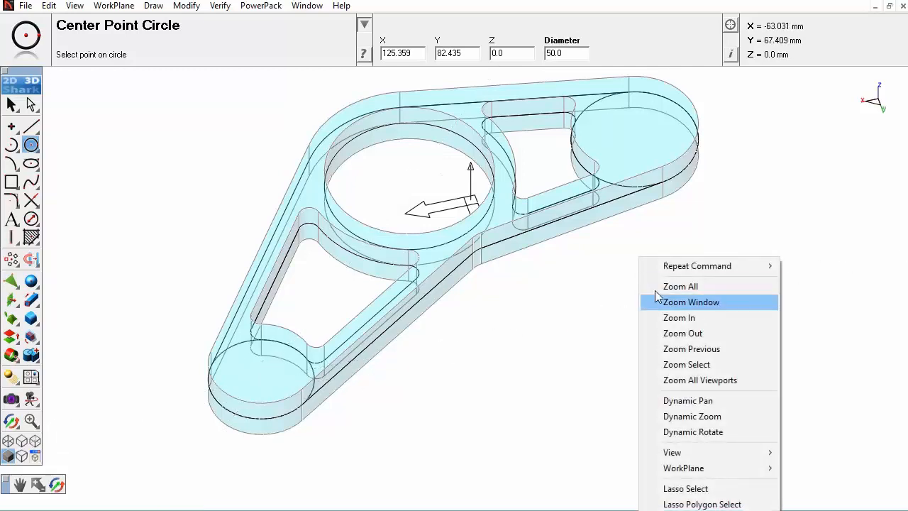
mouse_move(725, 455)
click(808, 468)
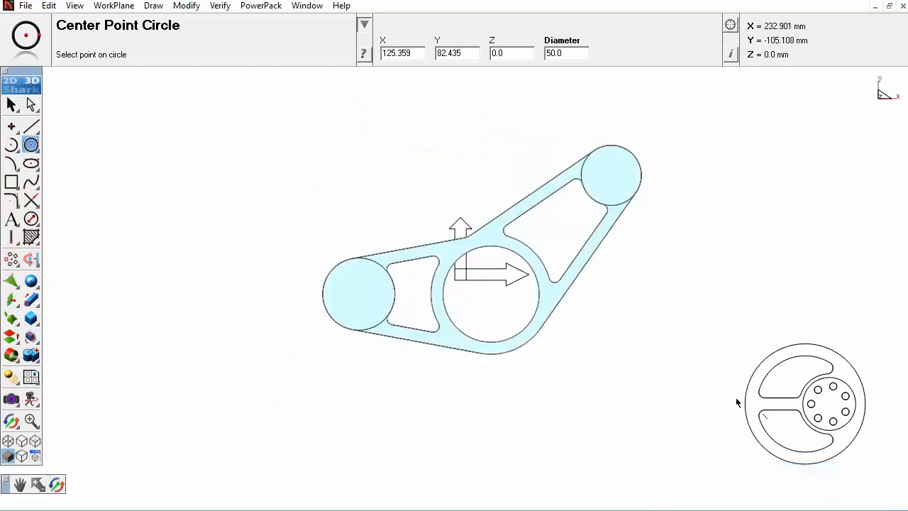
scroll(522, 232, up, 2)
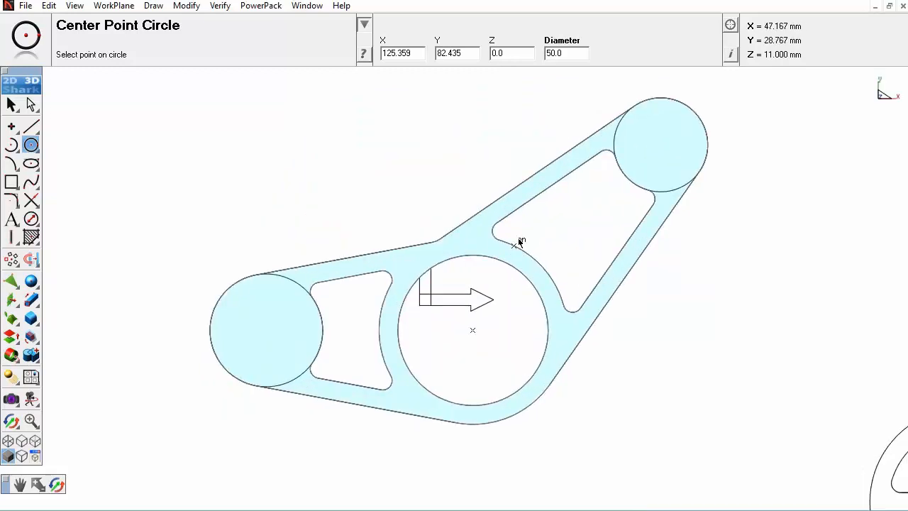
key(Escape)
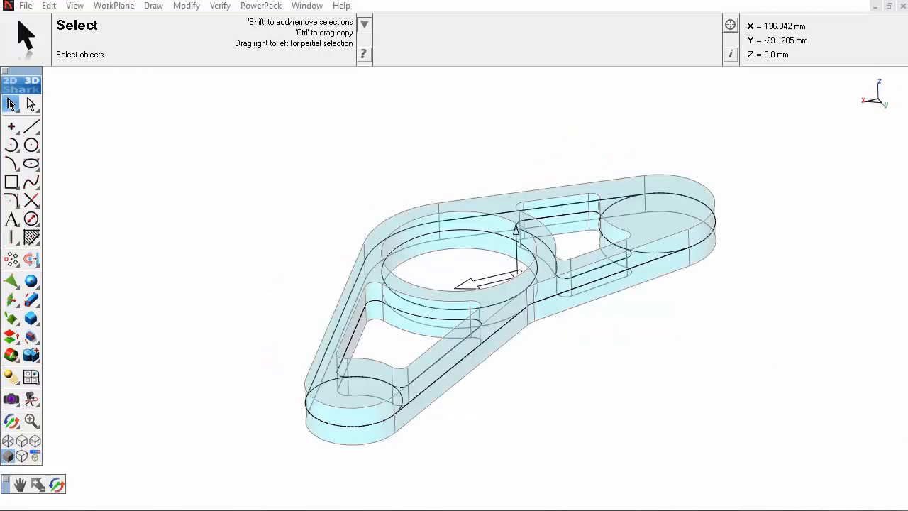
- Extrude the two end circles as solids, using MidPlane with dZ and distance set to 40 mm
scroll(328, 368, up, 2)
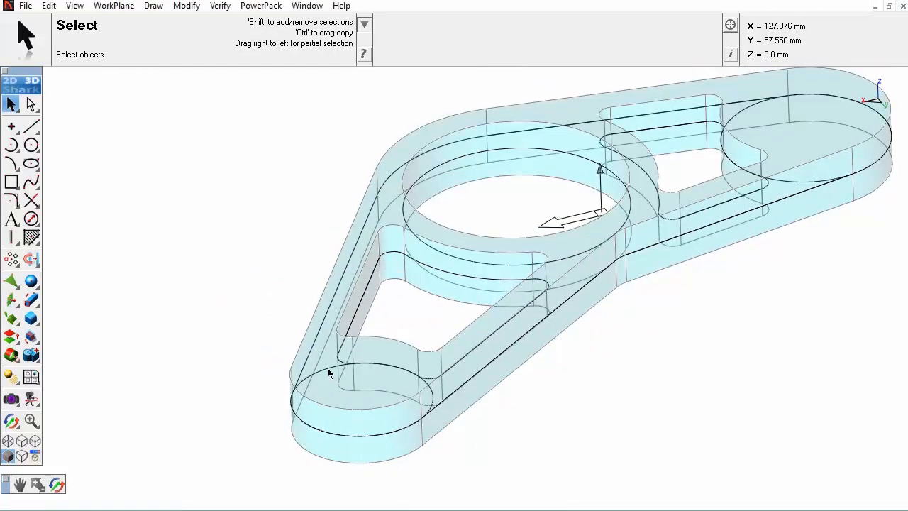
key(shift)
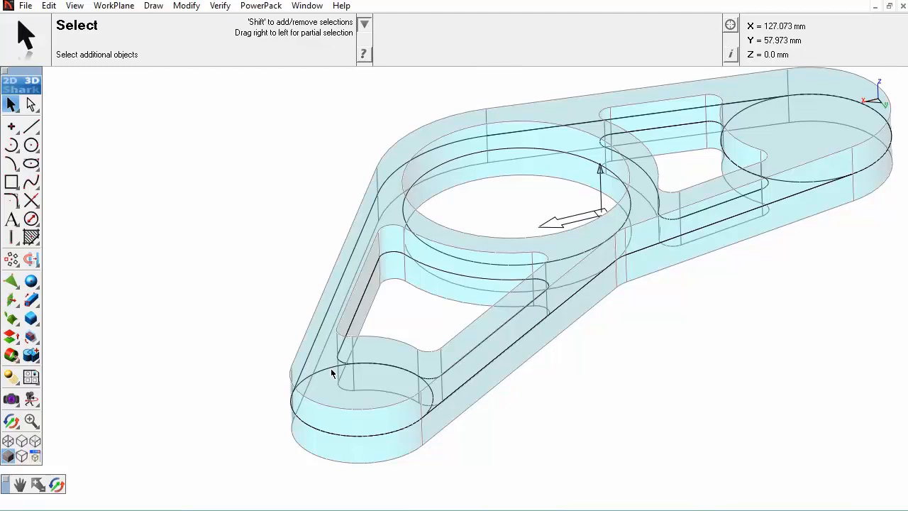
click(330, 368)
click(381, 381)
scroll(748, 106, up, 3)
click(759, 120)
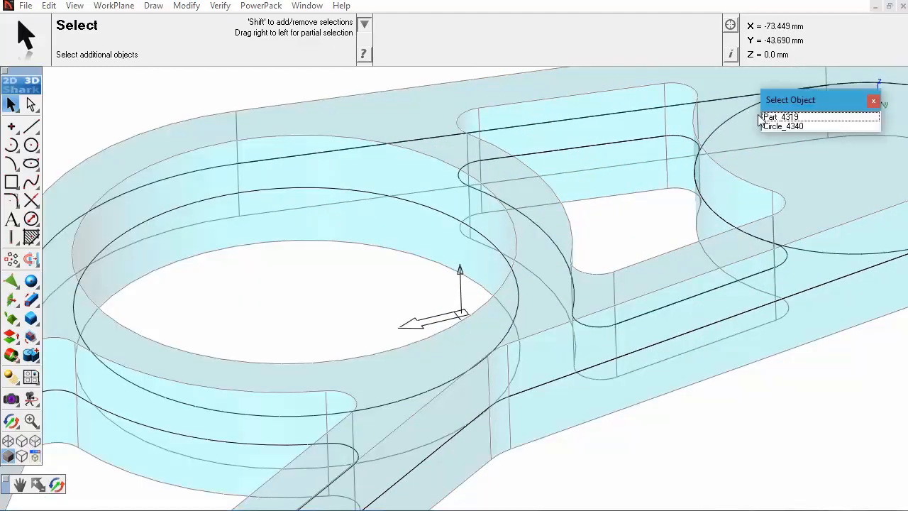
click(776, 125)
scroll(454, 282, down, 3)
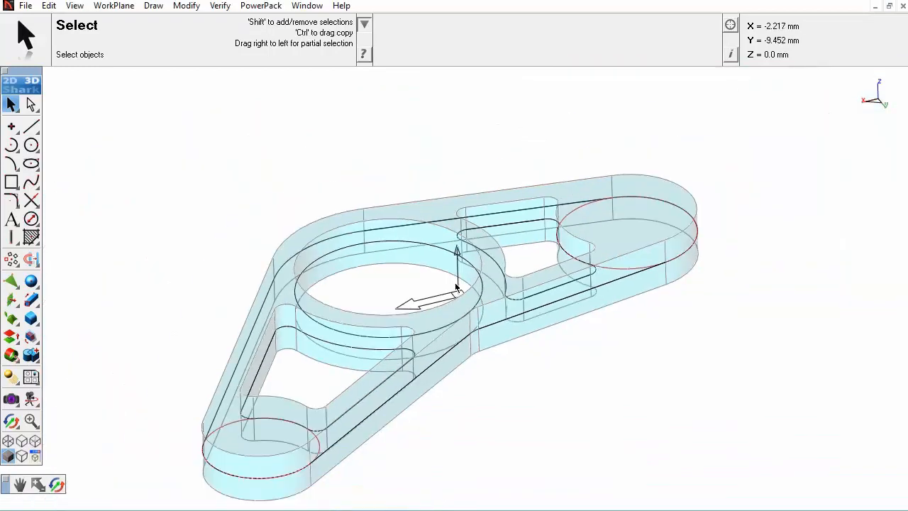
click(31, 300)
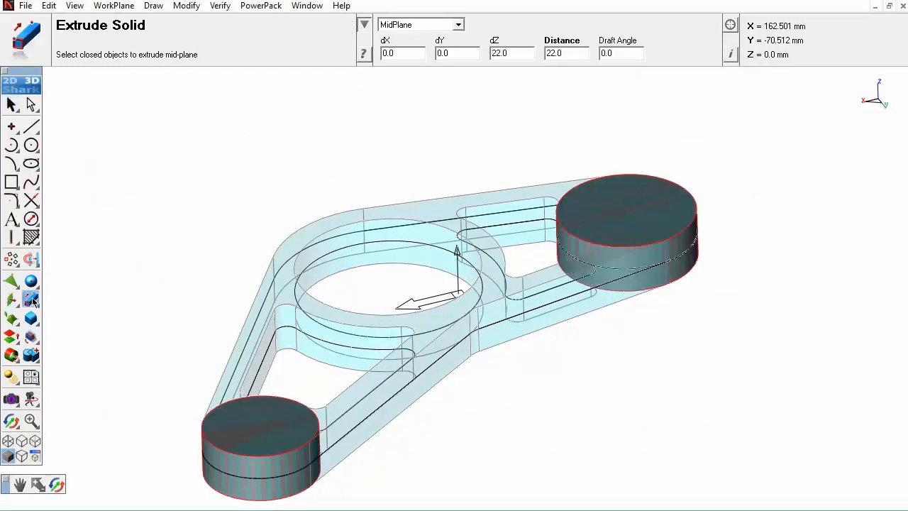
text(40)
key(Tab)
key(Tab)
key(Tab)
key(Tab)
text(40)
key(Return)
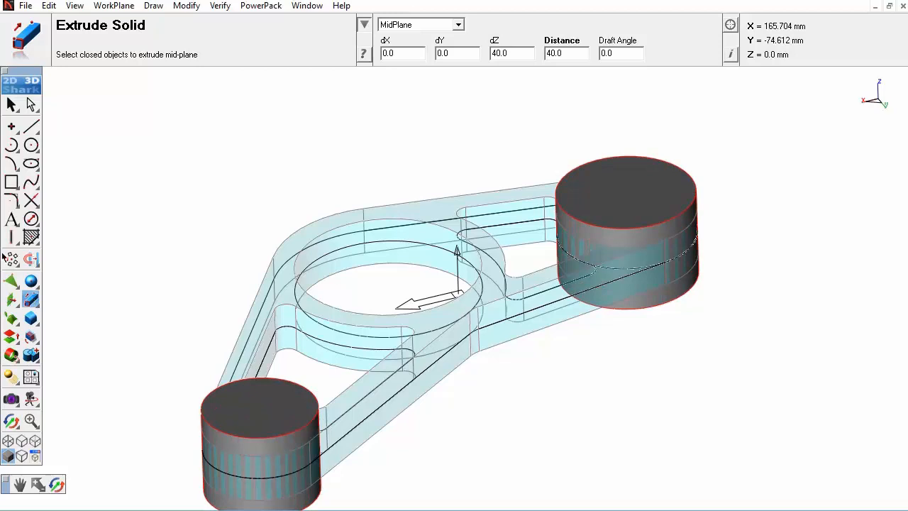
- Join the two end cylinders and the linkage arm into one solid with Add Solid
click(11, 105)
scroll(390, 331, down, 2)
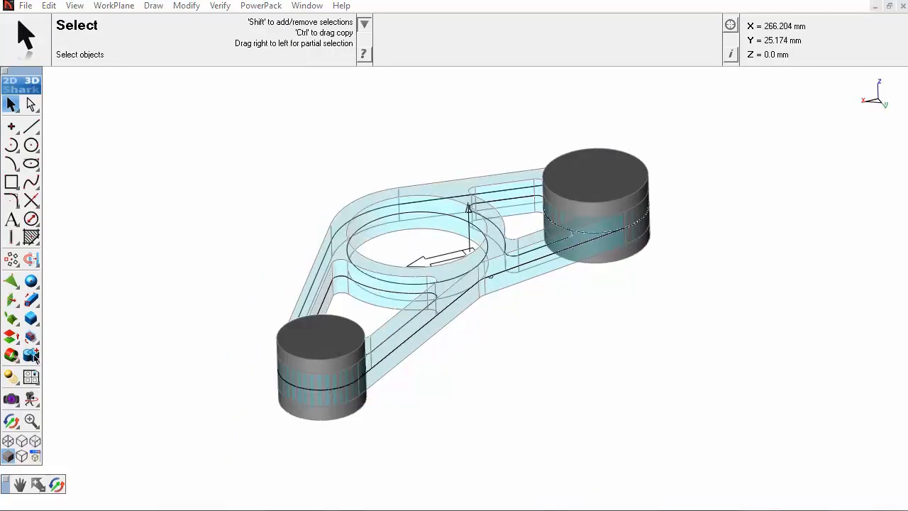
click(32, 355)
click(56, 355)
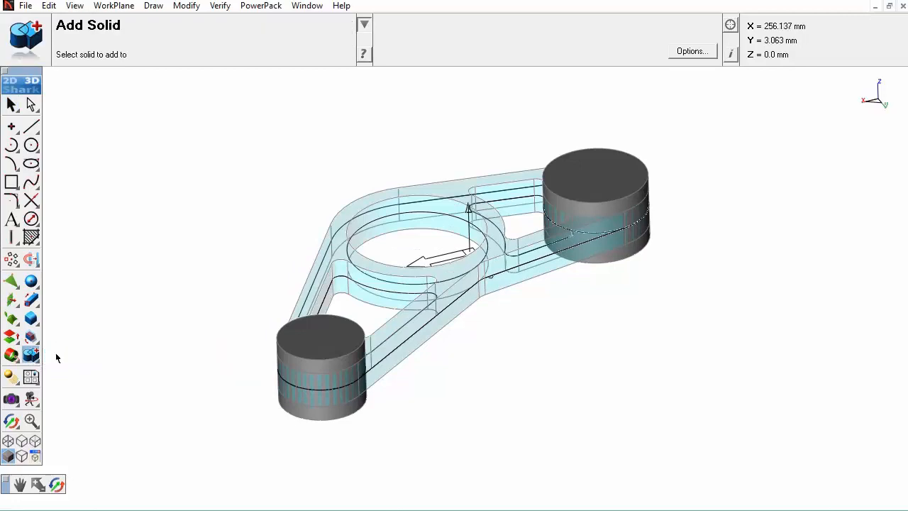
click(589, 158)
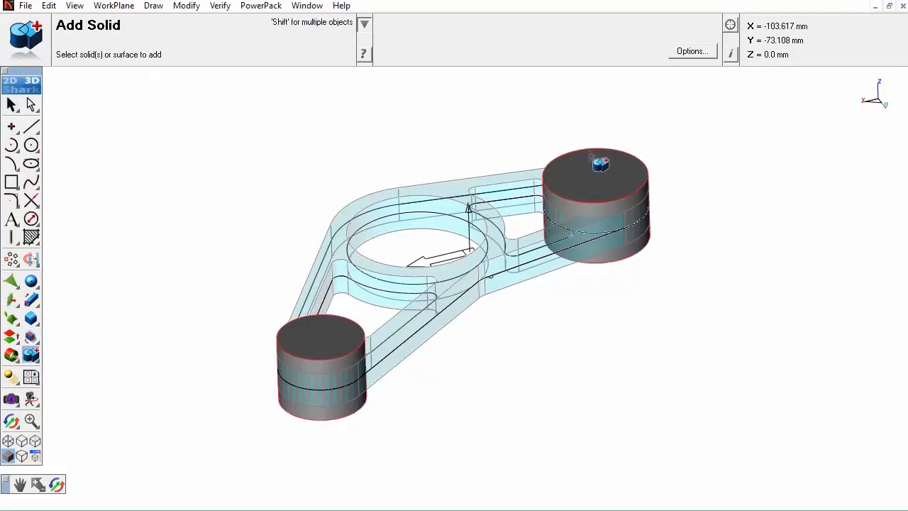
click(484, 187)
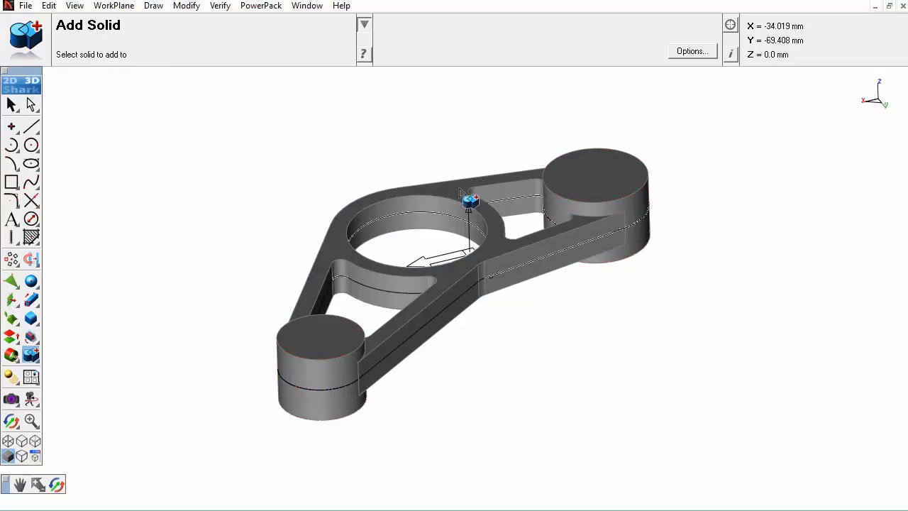
click(329, 264)
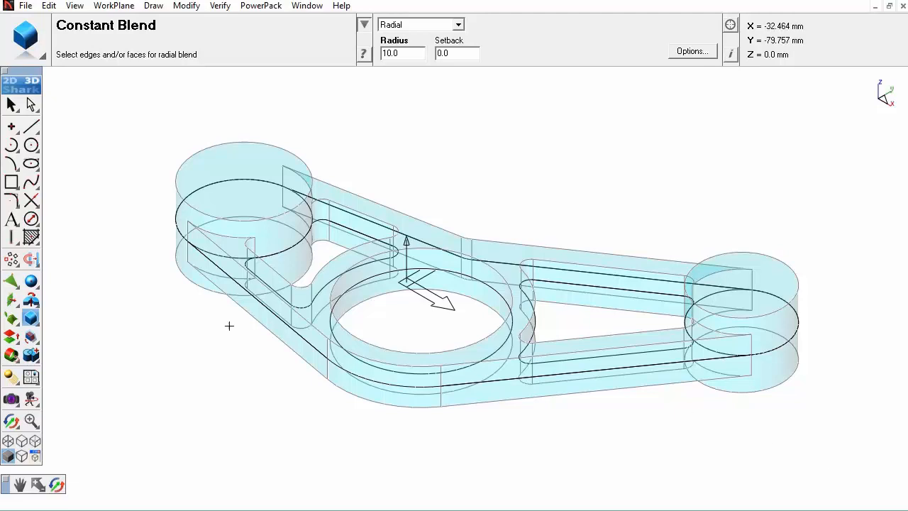
- Cut a simple through hole, depth 40 mm and diameter 30 mm, at the top face centre of the larger boss
click(31, 318)
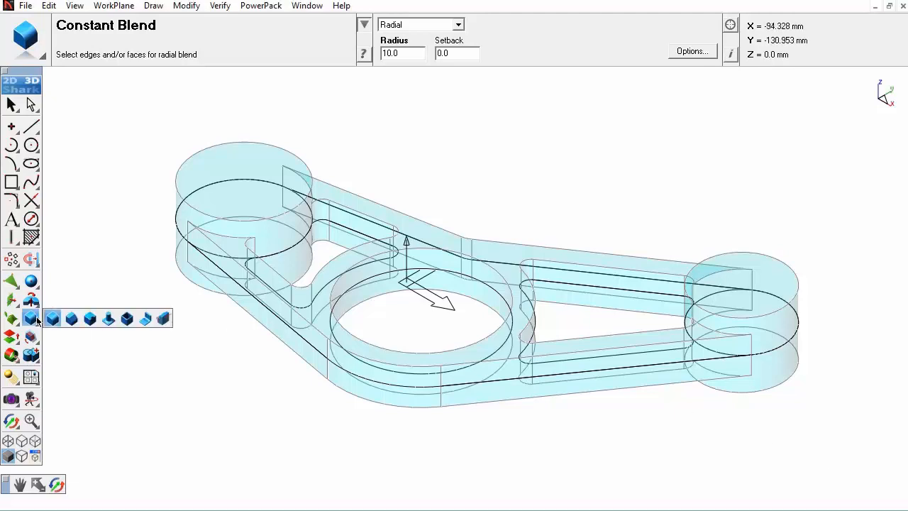
click(90, 320)
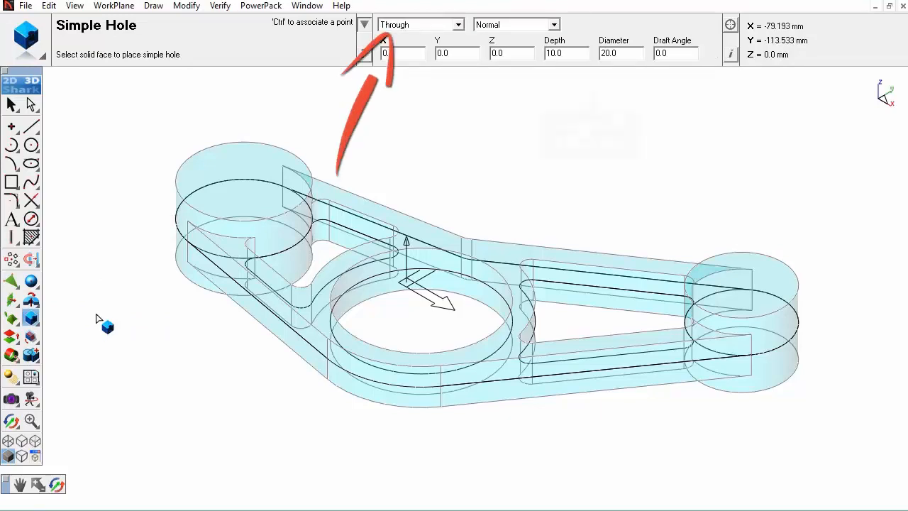
key(Tab)
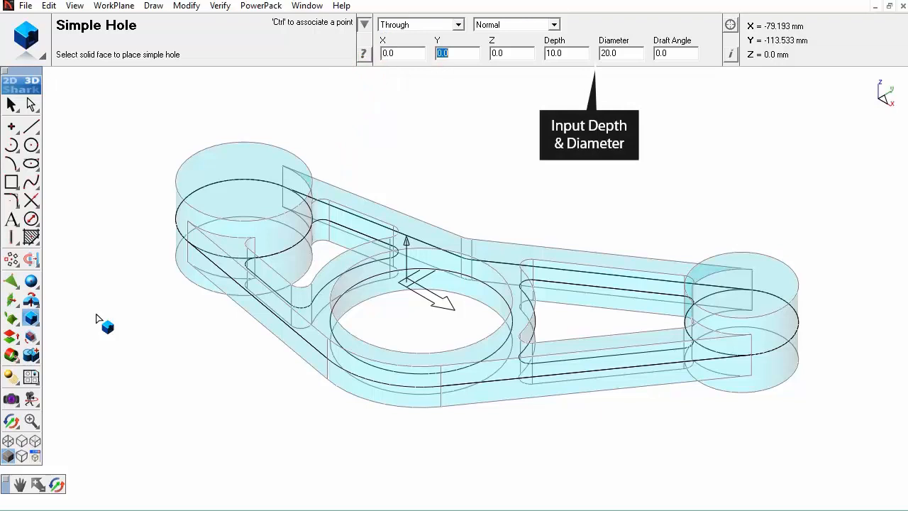
key(Tab)
key(Tab)
text(40)
key(Tab)
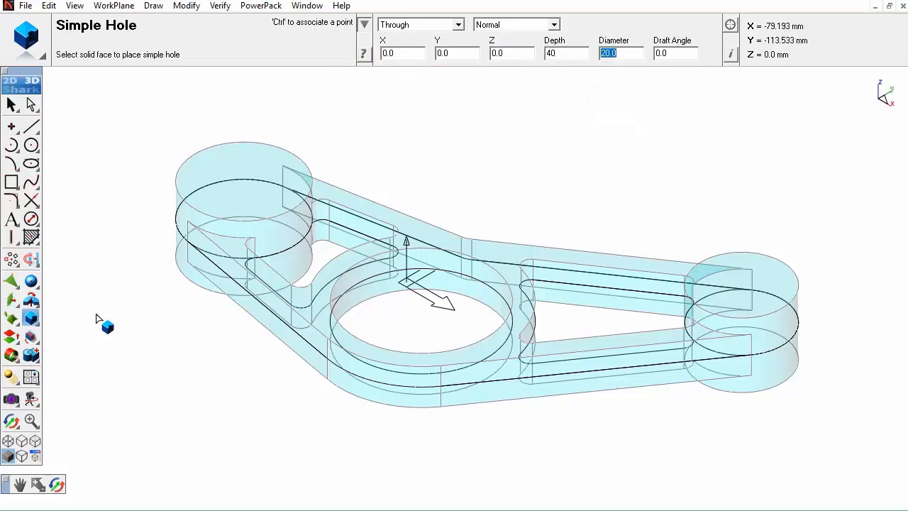
text(30)
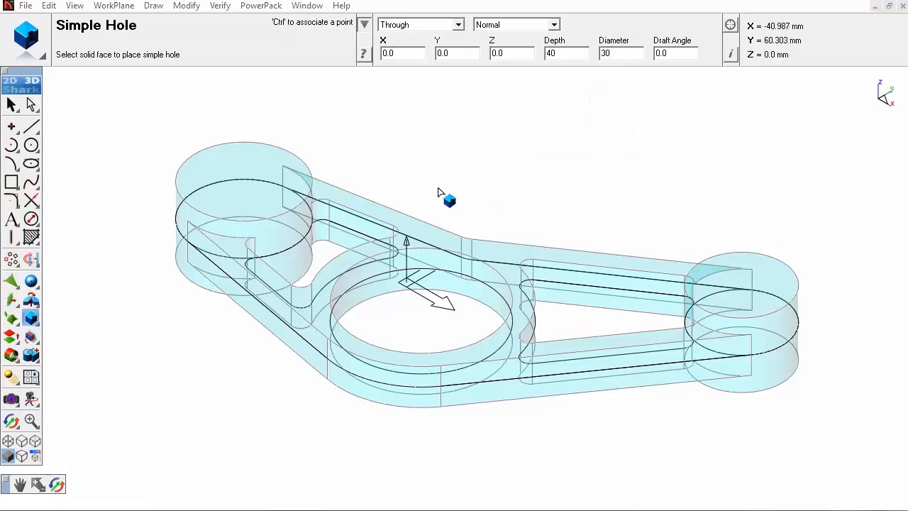
click(244, 151)
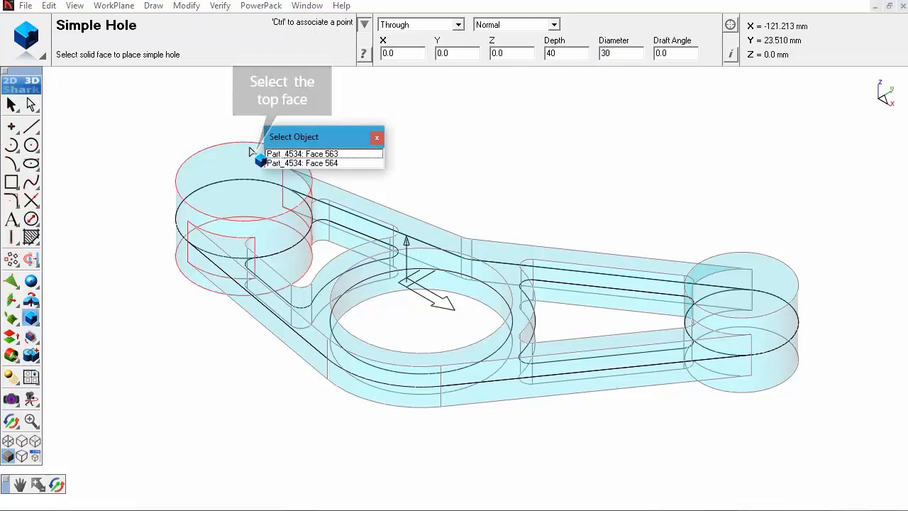
click(292, 154)
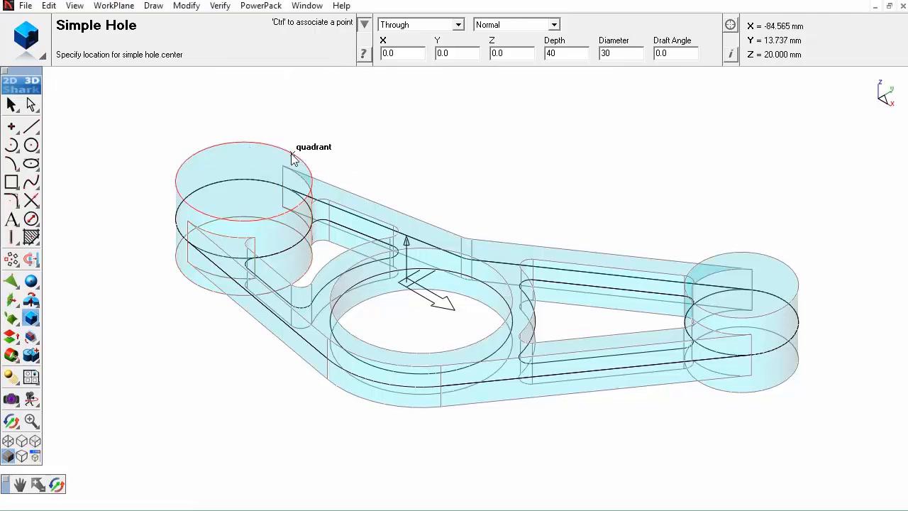
click(244, 188)
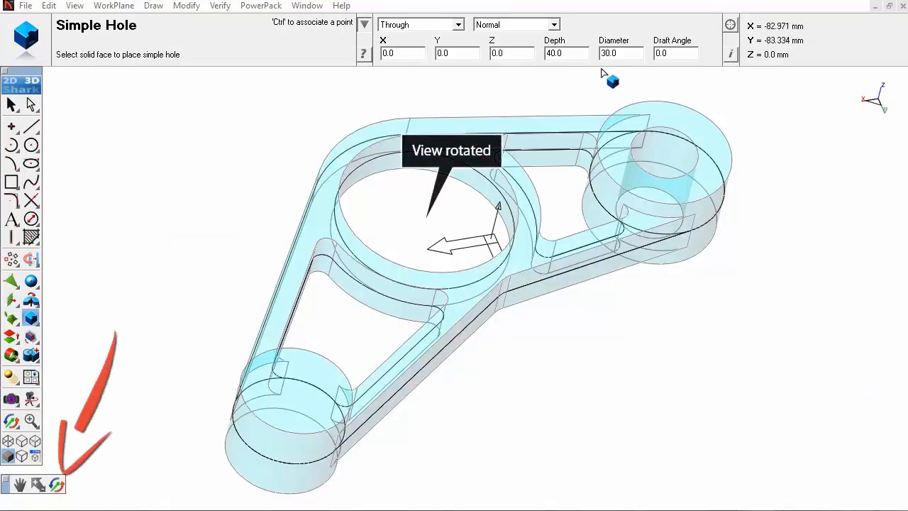
- Cut a 21 mm diameter simple through hole at the top face centre of the smaller boss
double_click(617, 53)
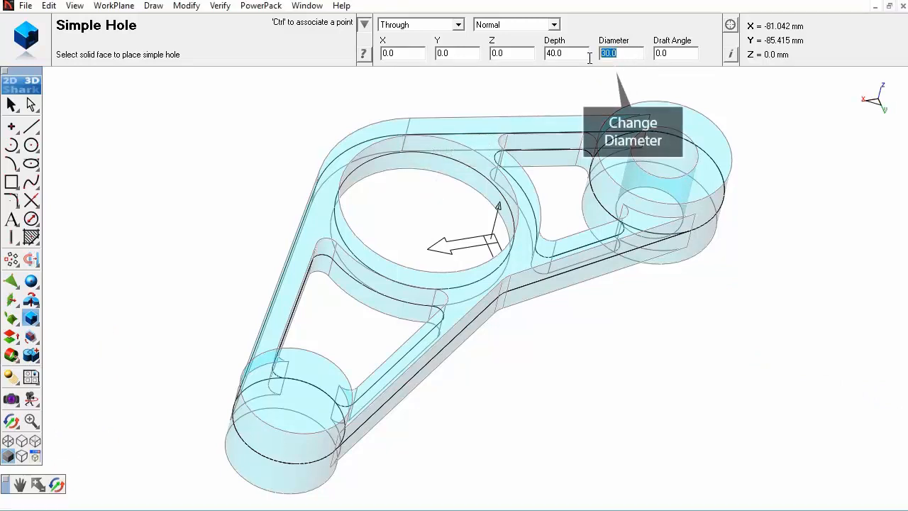
text(21)
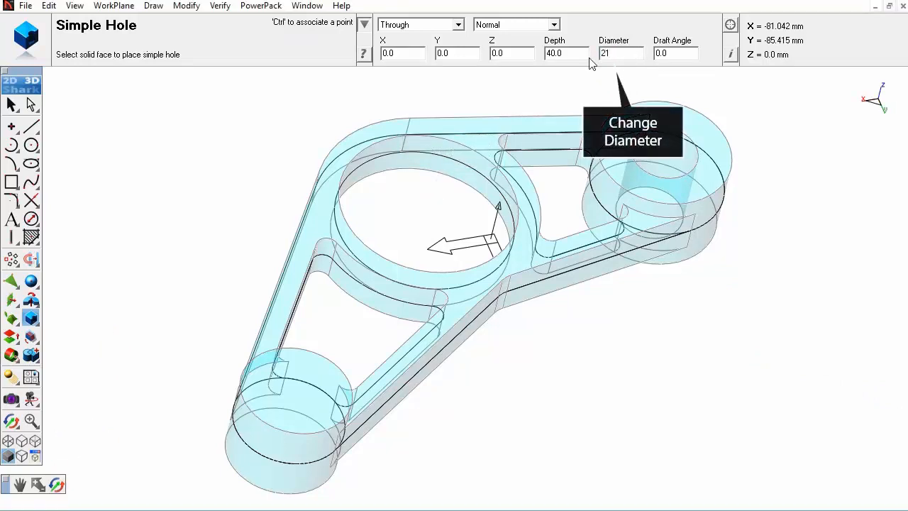
click(316, 358)
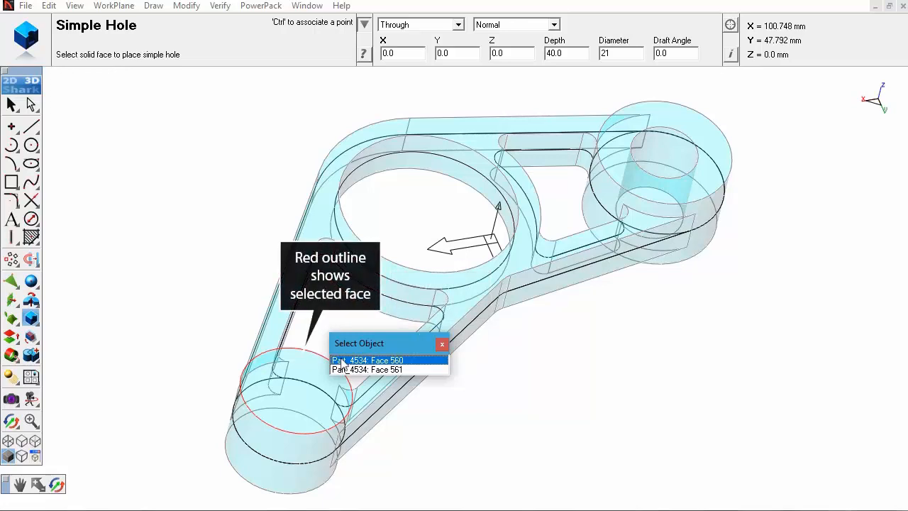
click(341, 360)
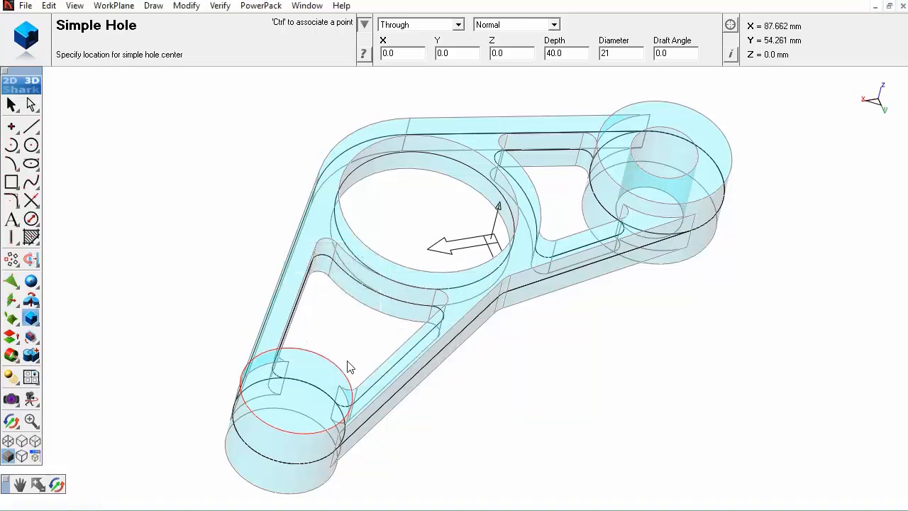
click(298, 390)
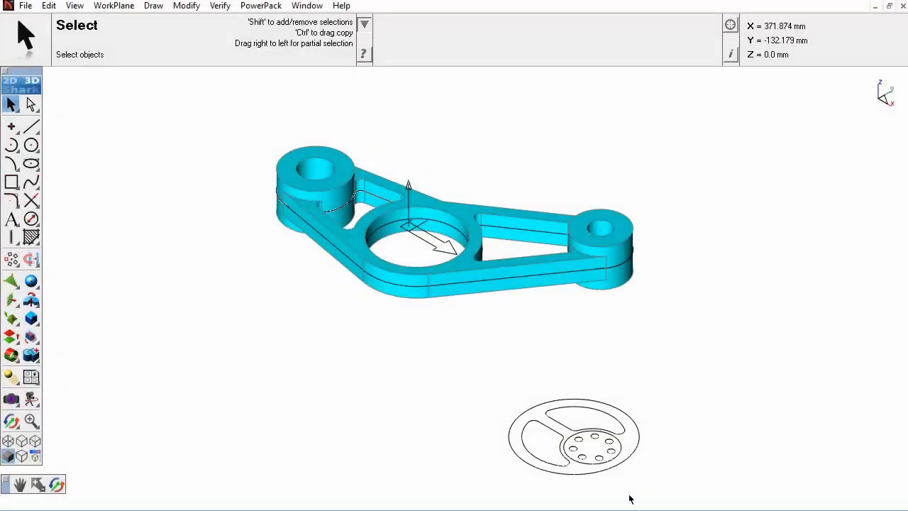
- Move the inner hub circle and its seven small hole circles together outside the round two-pocket profile
scroll(608, 473, up, 3)
middle_drag(543, 417, 421, 213)
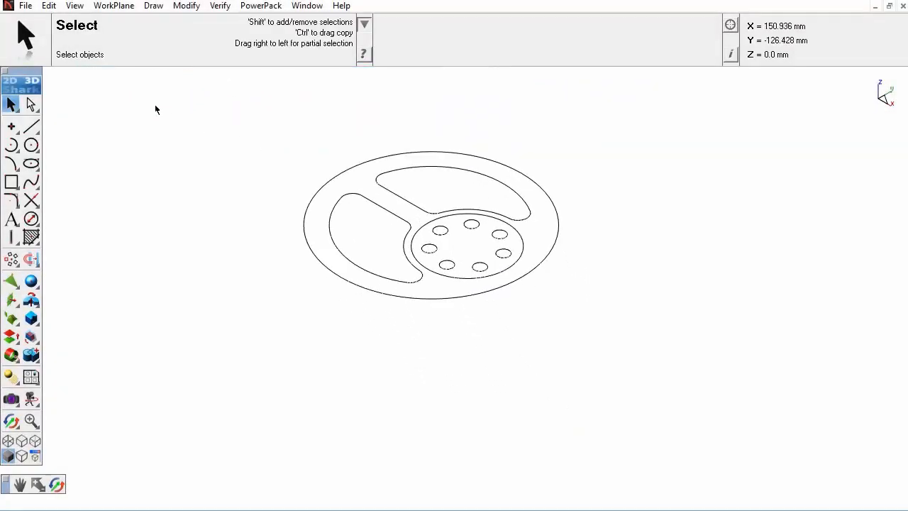
click(519, 234)
shift+click(499, 234)
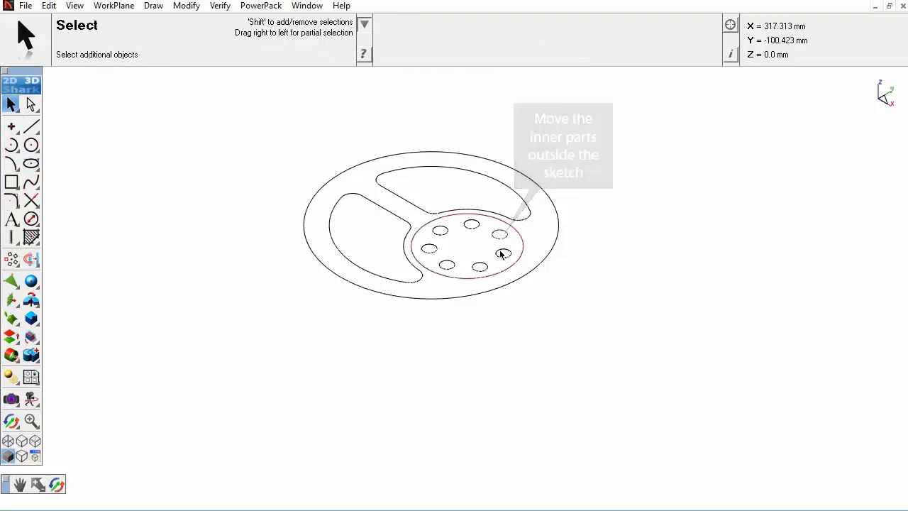
shift+click(502, 253)
shift+click(448, 265)
shift+click(430, 248)
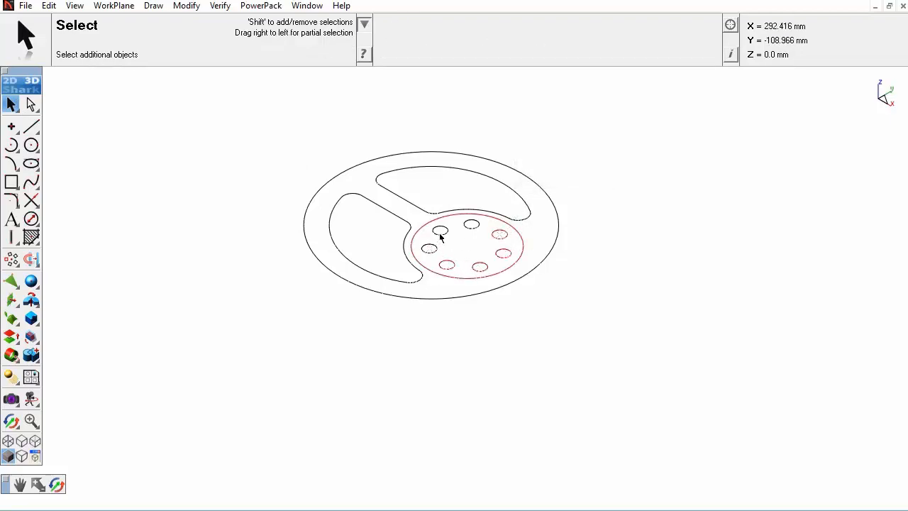
shift+click(440, 231)
shift+click(471, 226)
drag(470, 227, 594, 395)
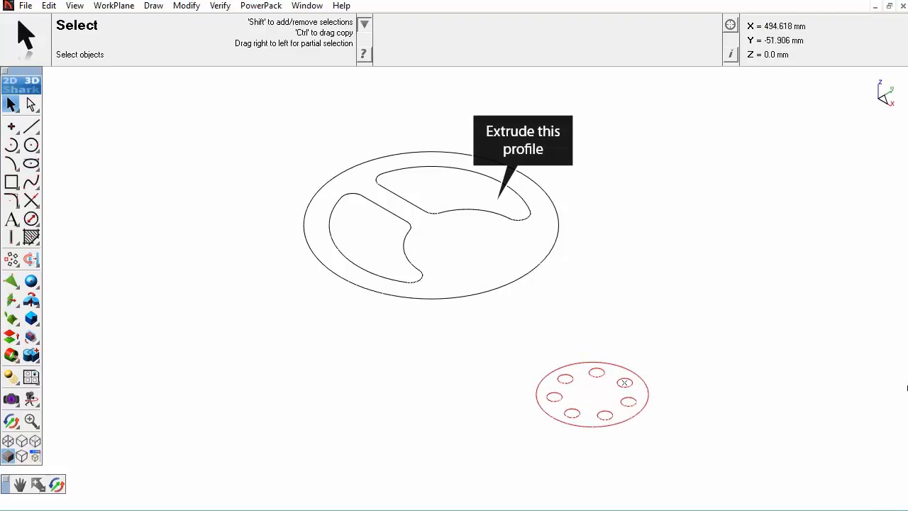
click(803, 434)
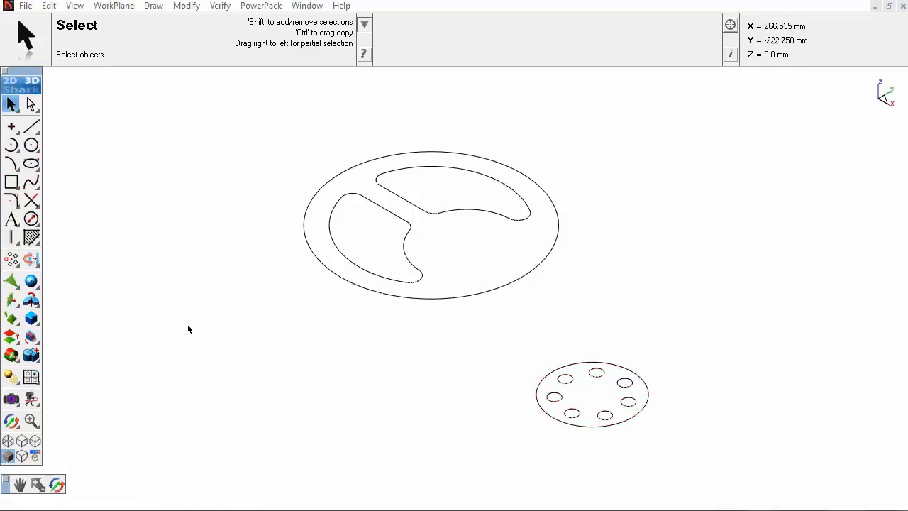
- Extrude the round two-pocket profile as a solid, using MidPlane with a distance of 40 mm
drag(31, 300, 71, 304)
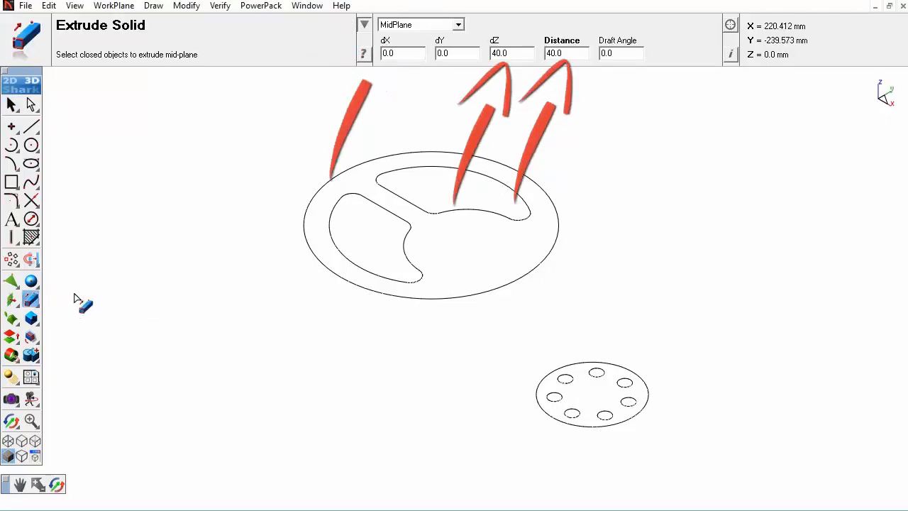
drag(270, 329, 584, 131)
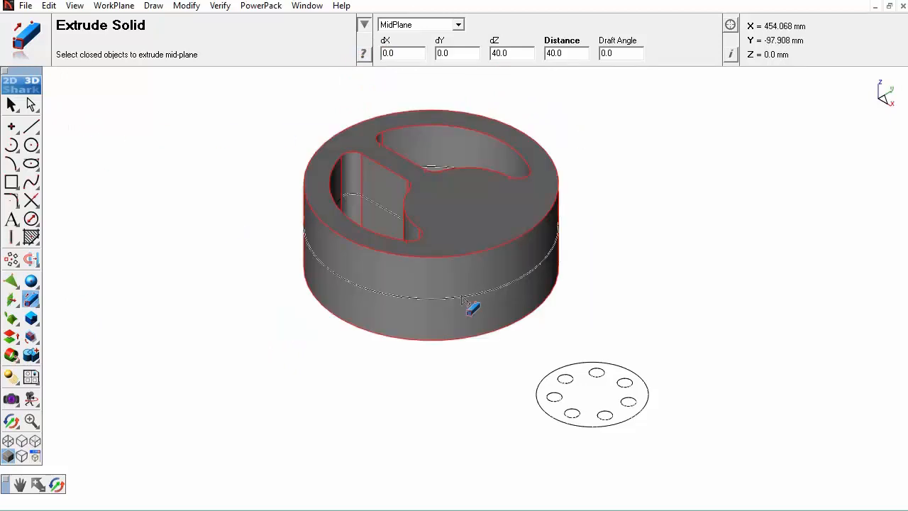
key(Escape)
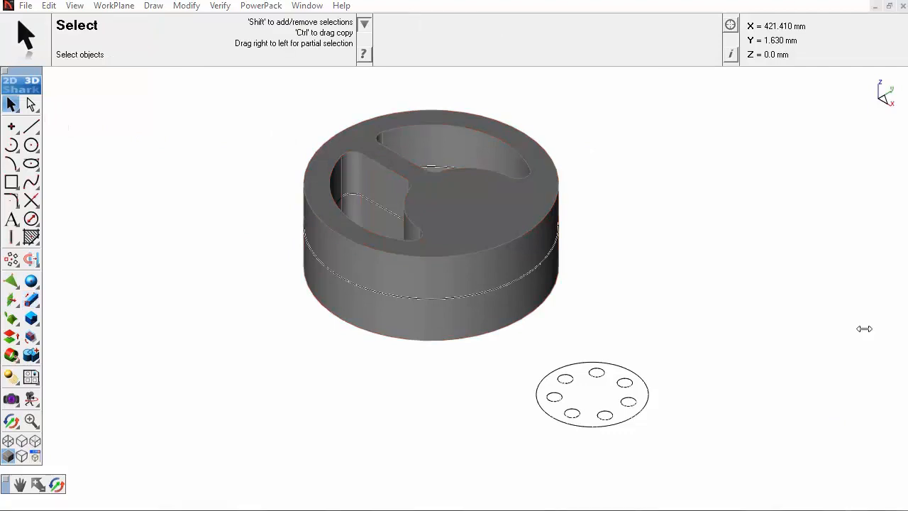
- Colour the extruded two-pocket disc blue and make it transparent
right_click(405, 117)
mouse_move(470, 216)
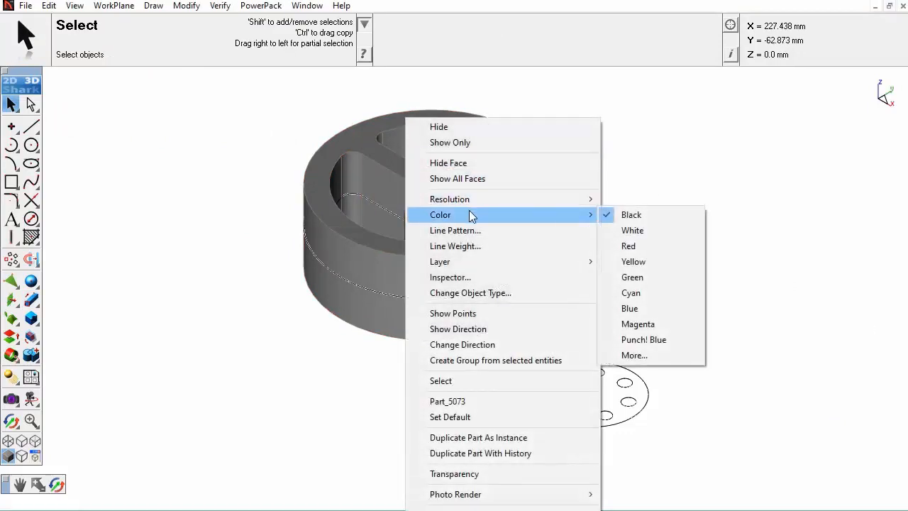
click(631, 308)
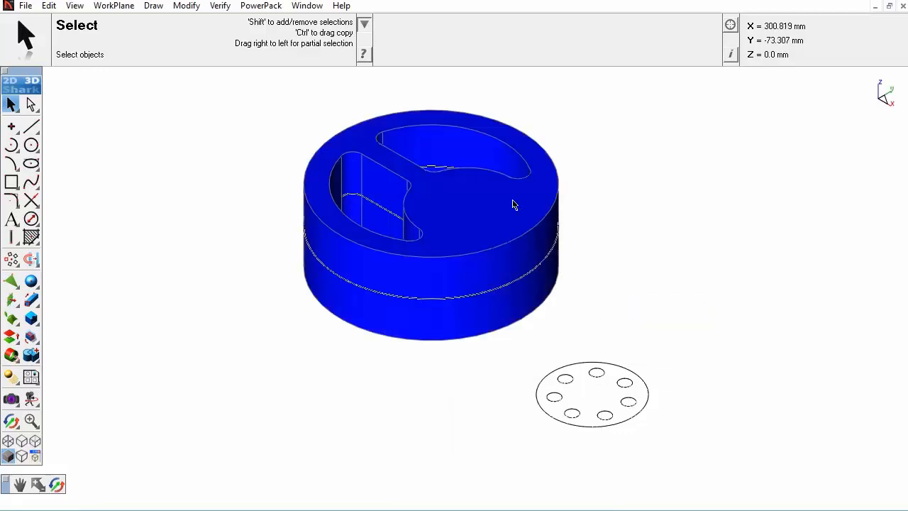
right_click(447, 126)
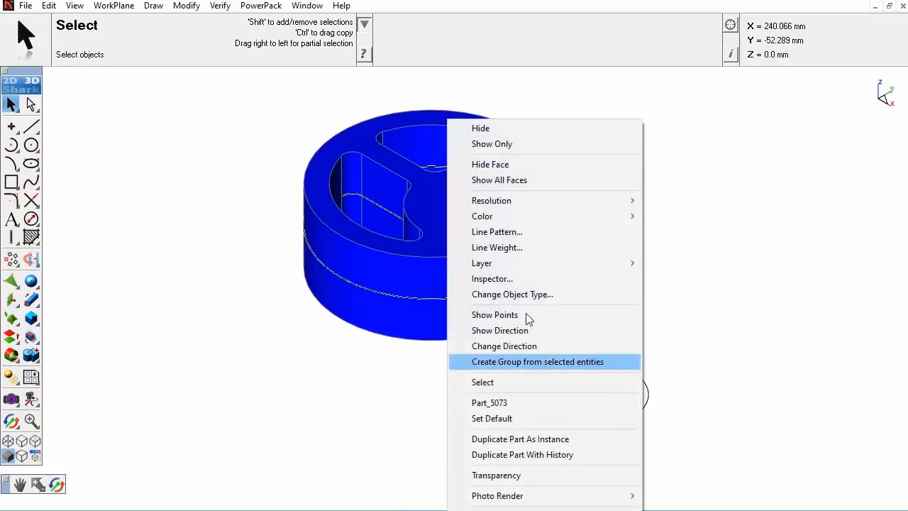
click(566, 475)
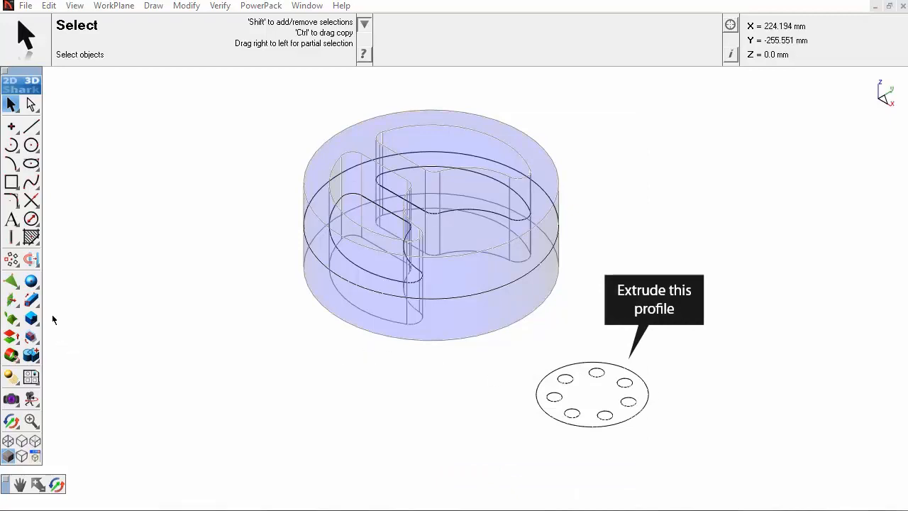
- Extrude the separate hub circle with its seven holes as a MidPlane solid, setting dZ and distance to 32 mm
click(31, 299)
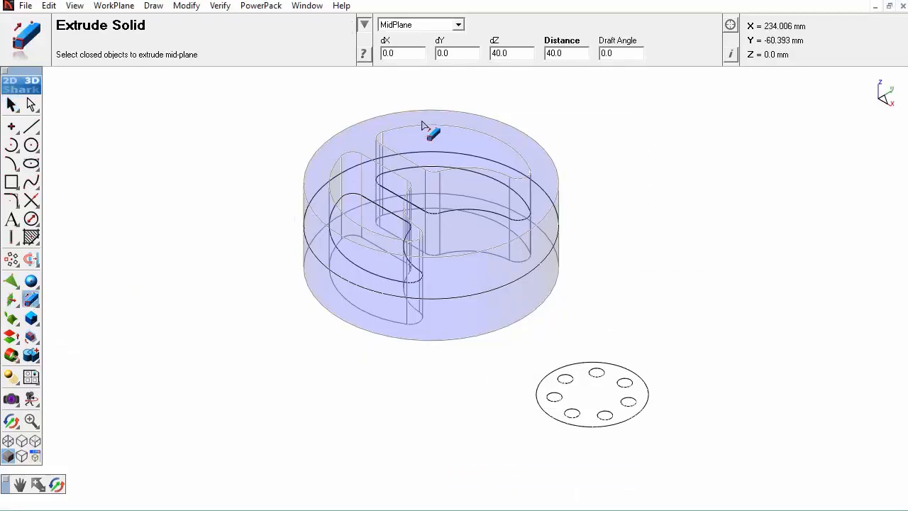
click(500, 53)
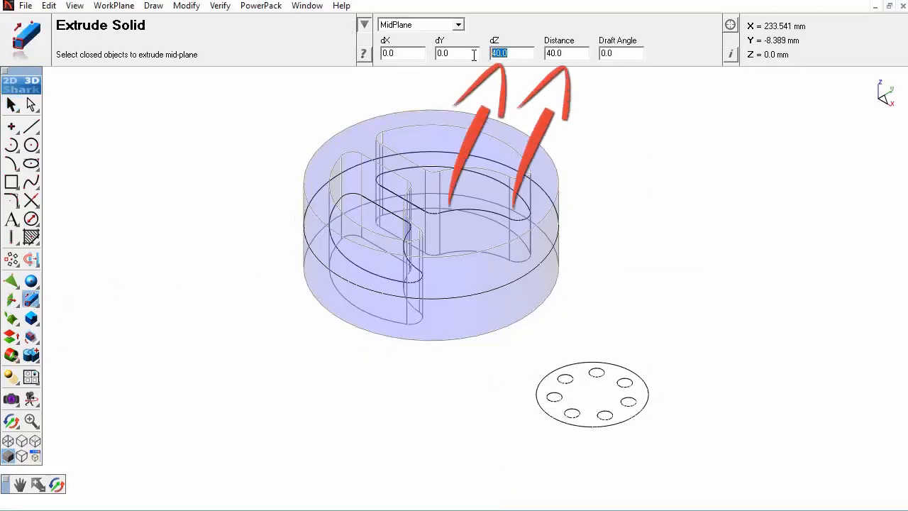
text(32)
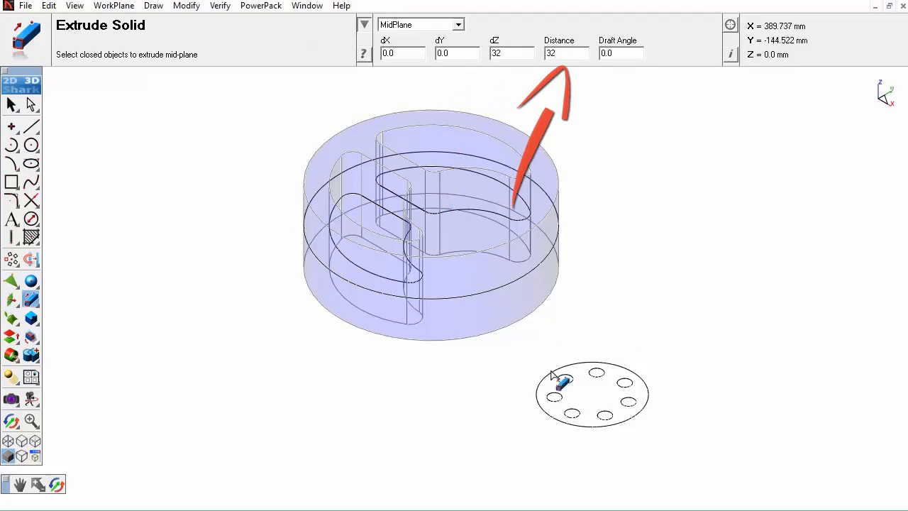
mouse_move(505, 443)
mouse_down()
mouse_move(666, 377)
mouse_move(689, 347)
mouse_up()
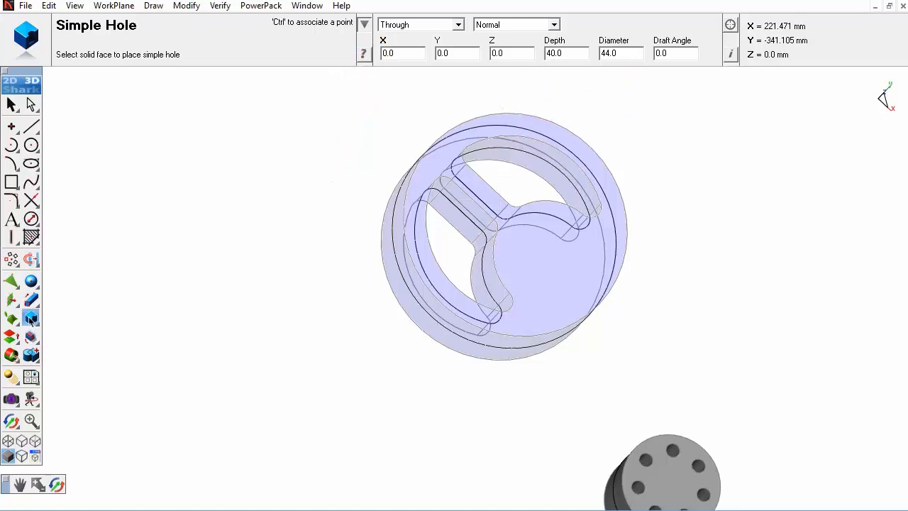
- Place a Through simple hole, 44 mm in diameter and 40 mm deep, at the centre of the disc's rounded area beside the pockets
click(619, 205)
click(640, 204)
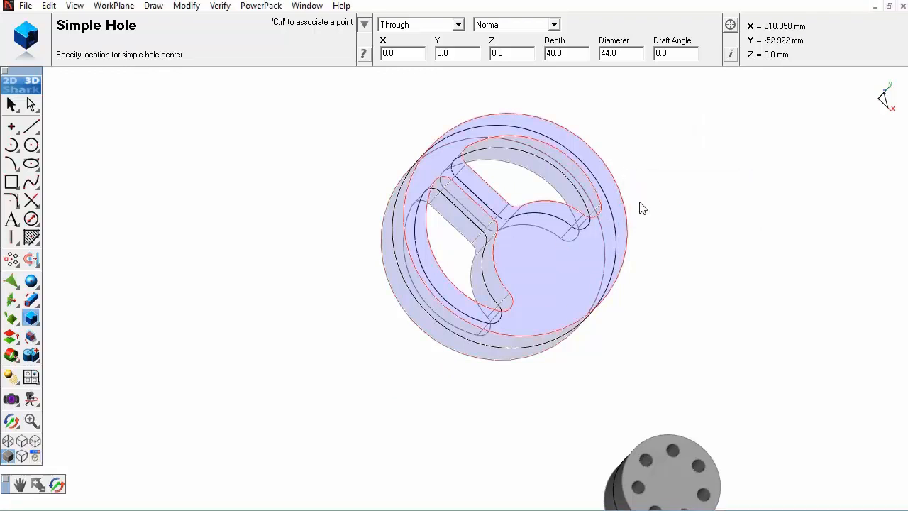
click(548, 256)
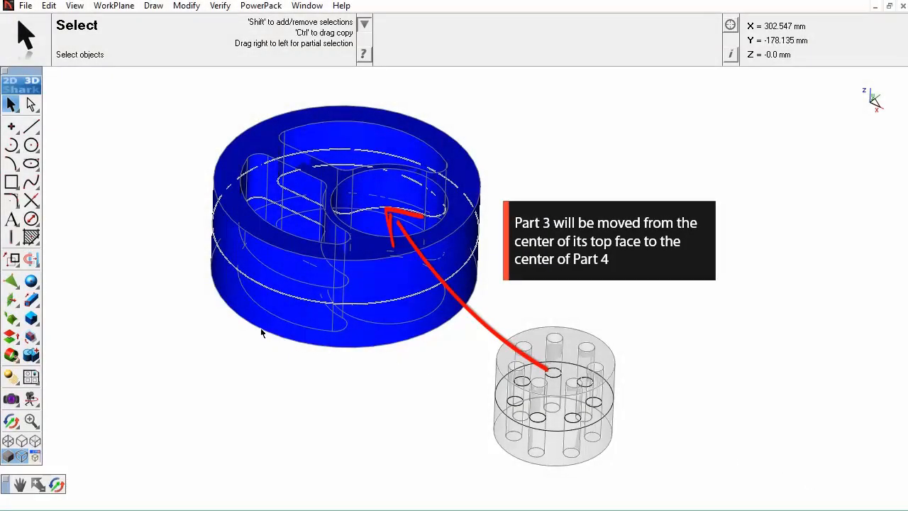
- Translate the multi-hole hub from the centre of its top face to the centre of the disc's round hole at the top face
click(16, 260)
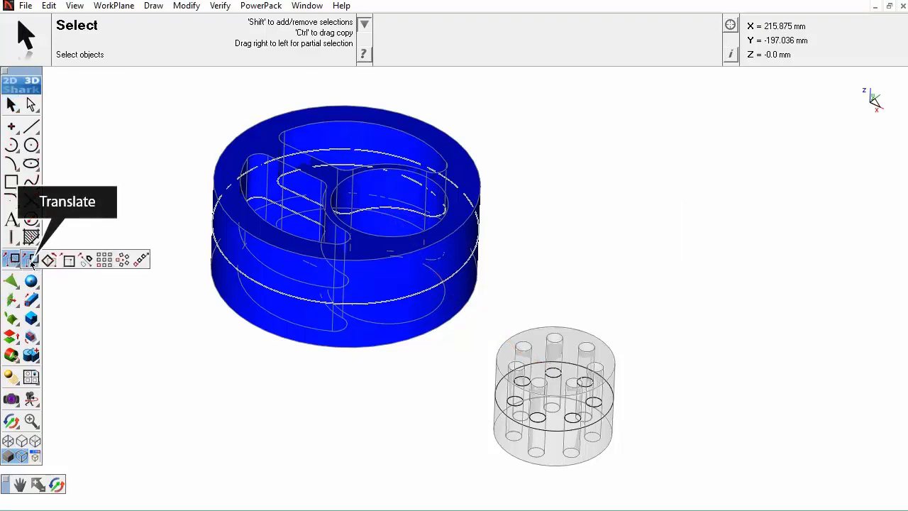
click(31, 260)
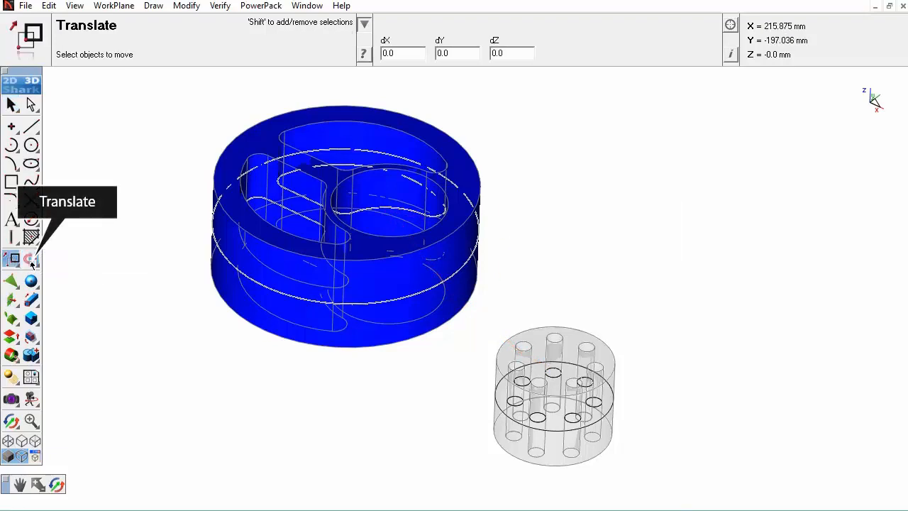
click(580, 338)
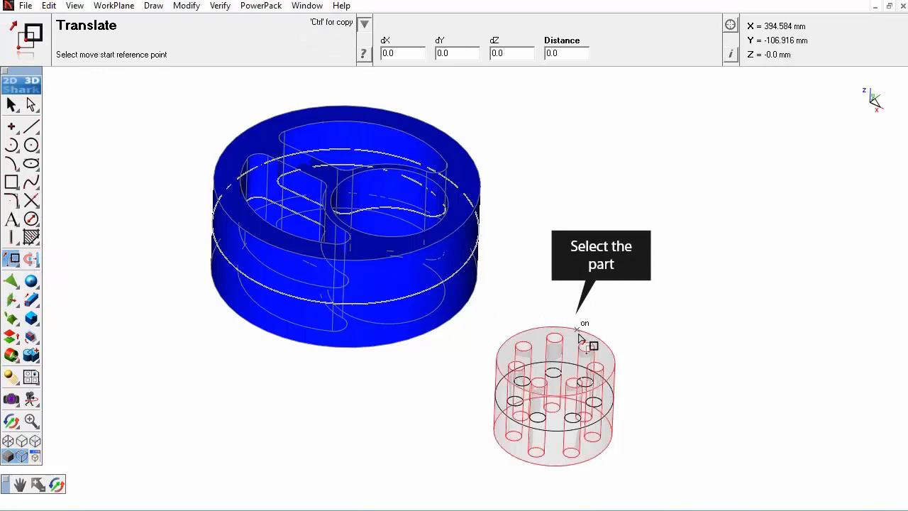
click(556, 363)
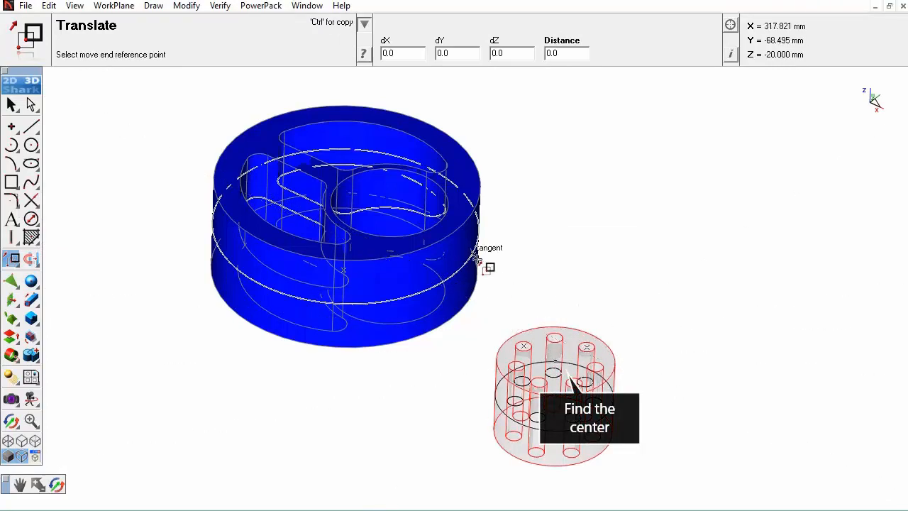
click(394, 202)
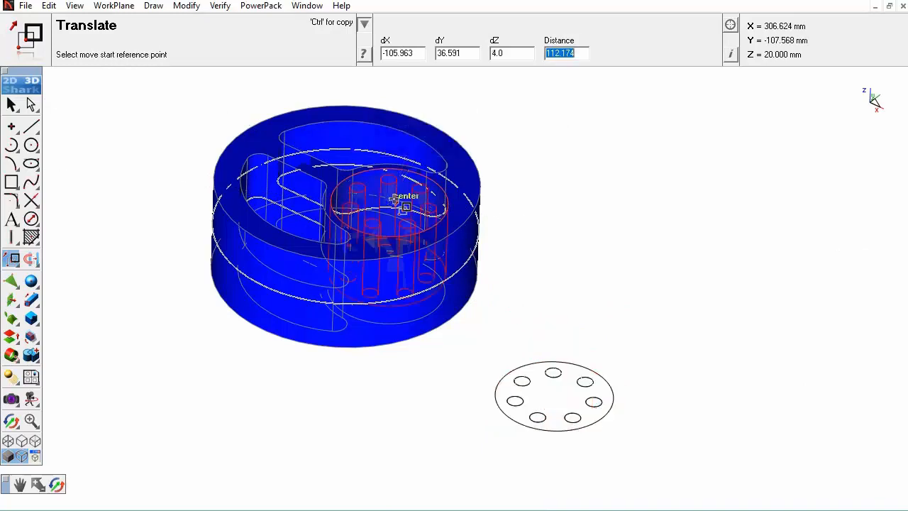
- Set the hub's translation dZ to -4.0 mm so it sits lower inside the disc's round hole
key(Tab)
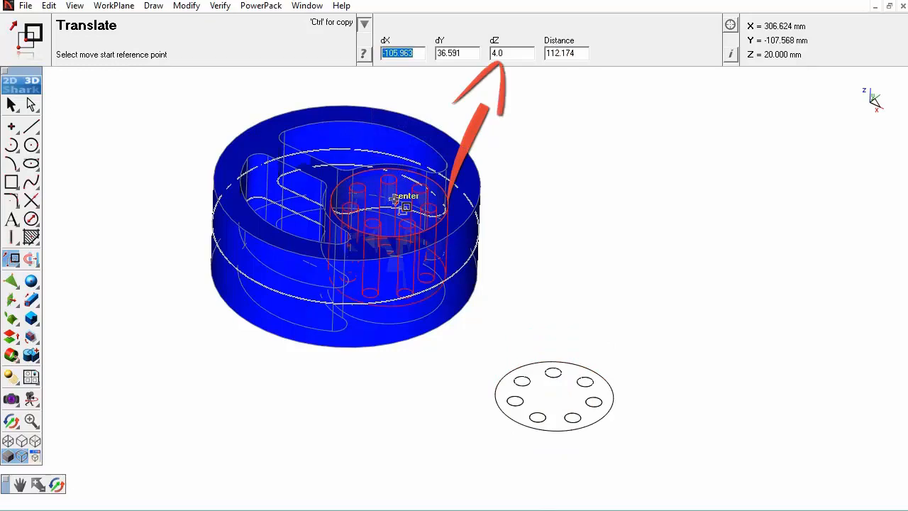
key(Tab)
key(Tab)
text(-4.0)
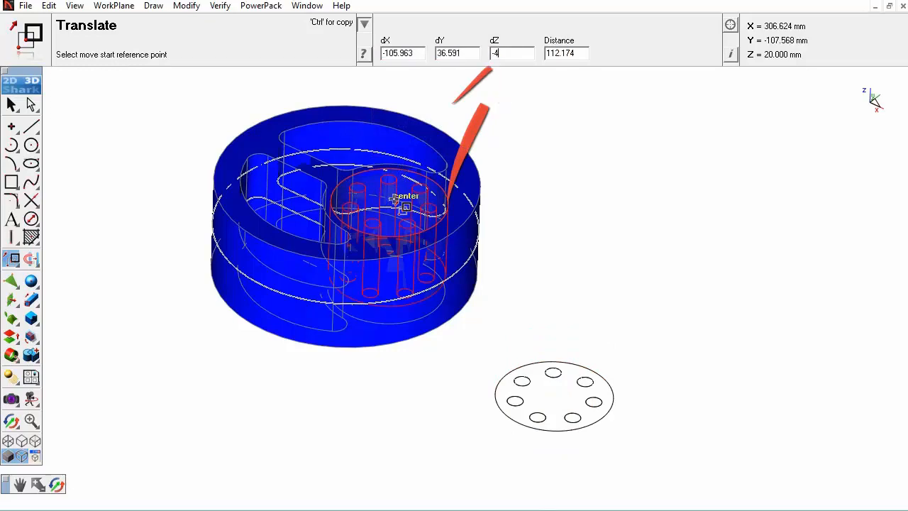
key(Return)
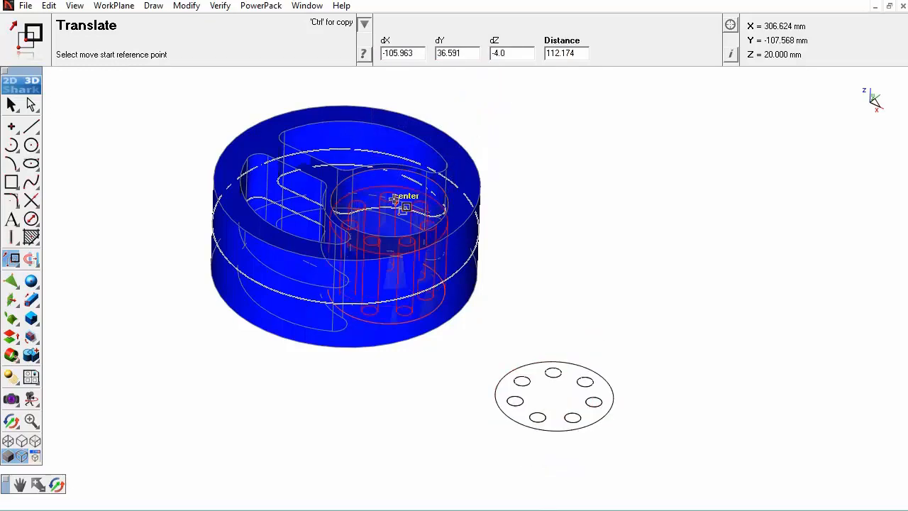
click(11, 105)
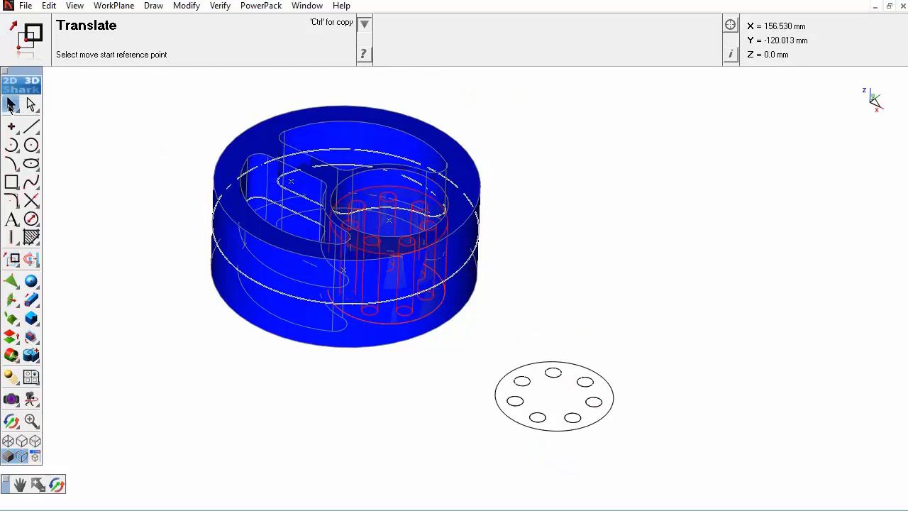
- Make the blue disc transparent and inspect how the hub sits inside it
right_click(436, 137)
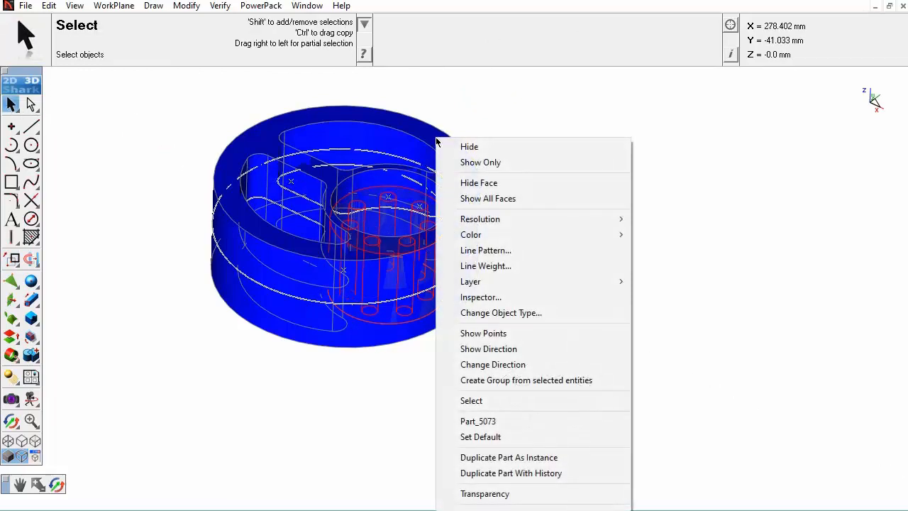
click(529, 492)
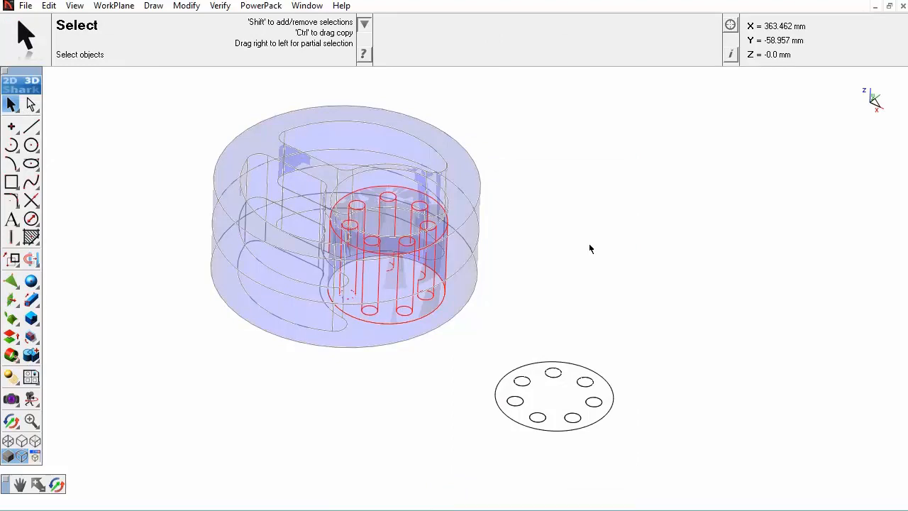
click(534, 234)
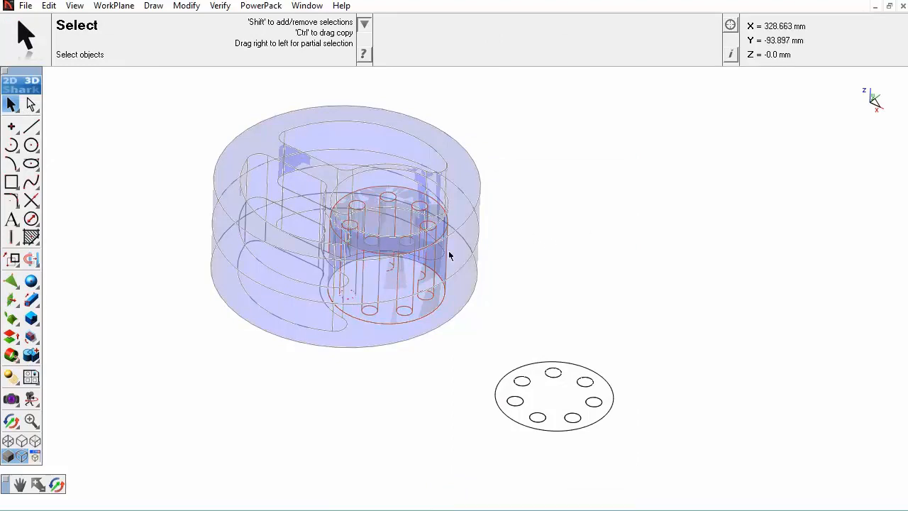
middle_drag(375, 255, 466, 333)
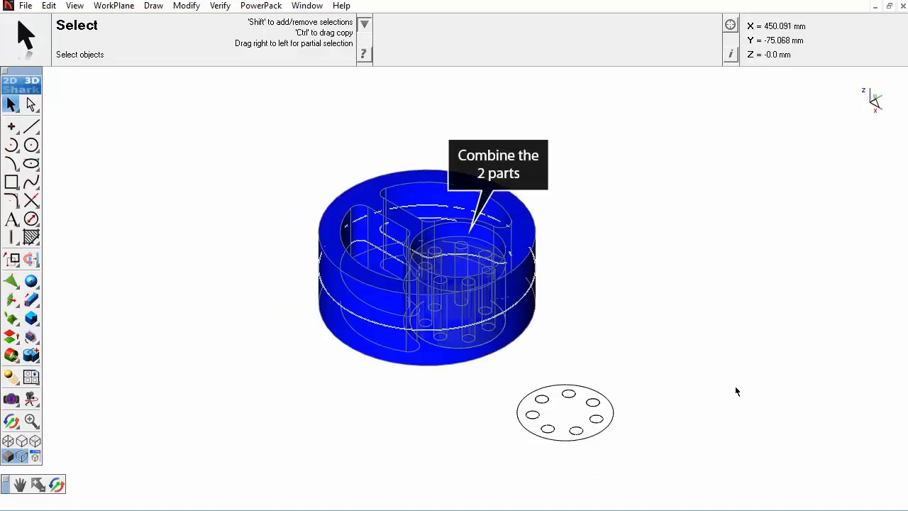
- Combine the hub with the blue disc into one part using Add Solid
click(33, 356)
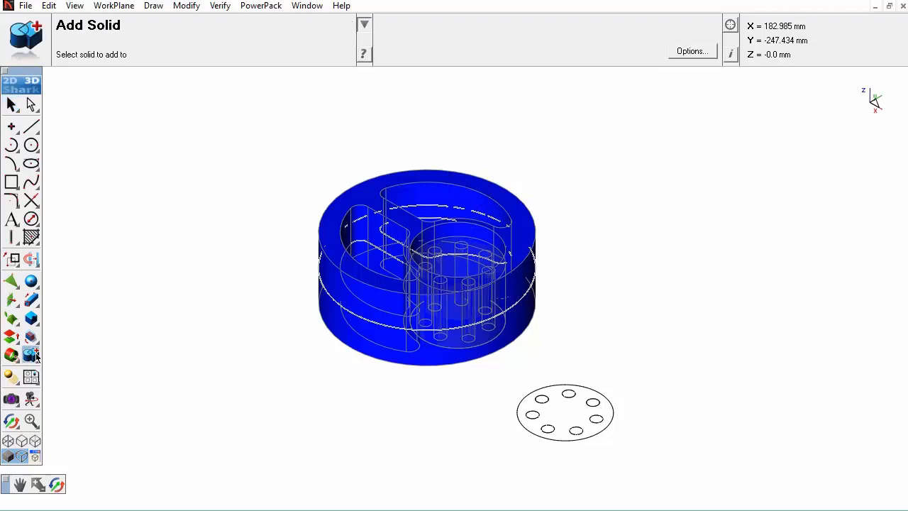
scroll(567, 294, up, 4)
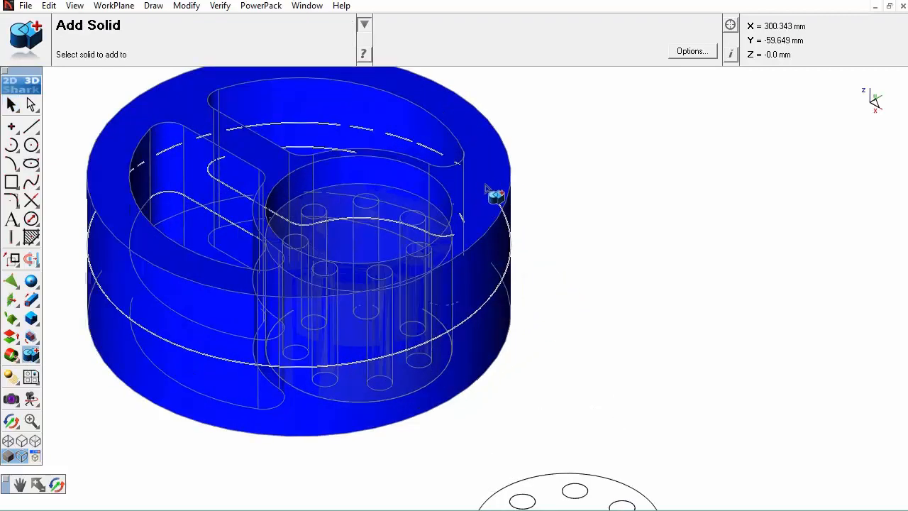
click(496, 189)
scroll(383, 216, up, 4)
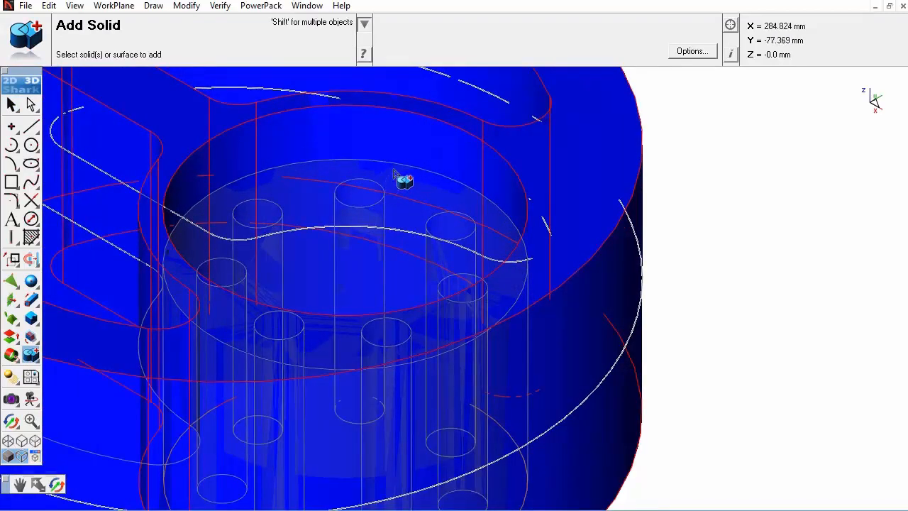
click(375, 208)
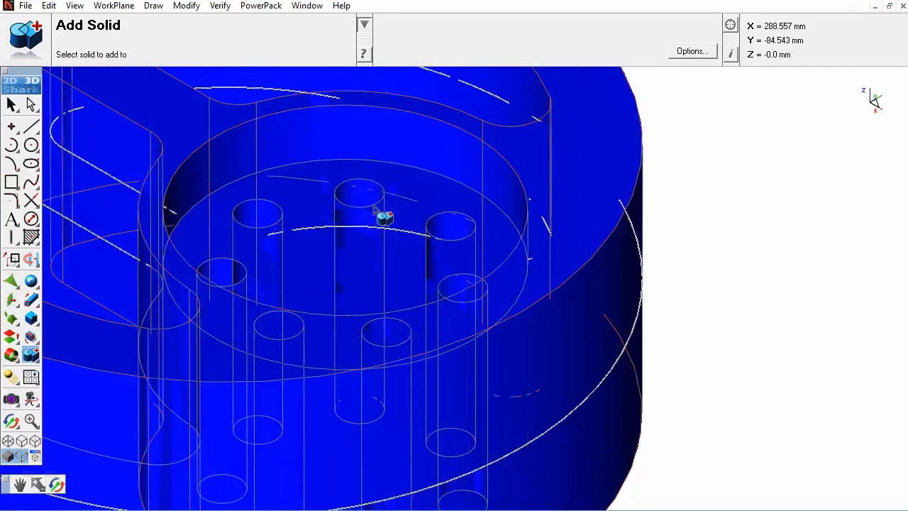
scroll(320, 248, down, 5)
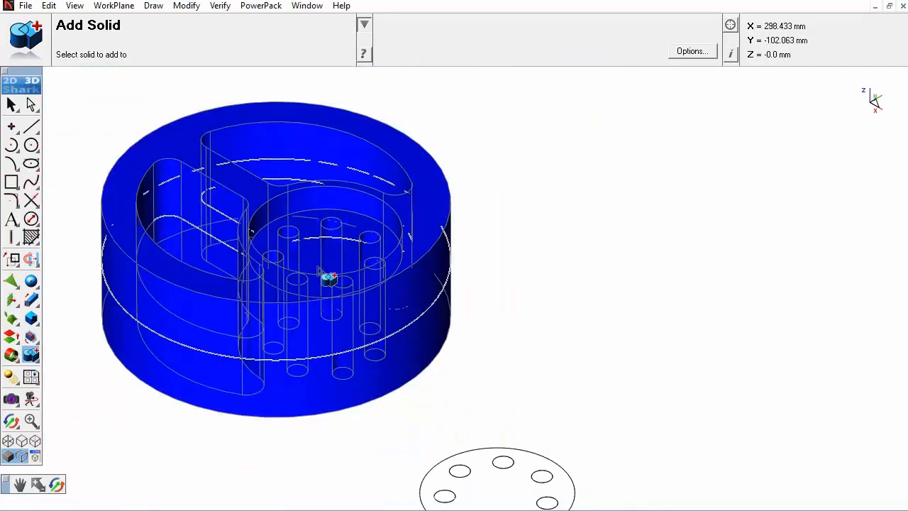
scroll(301, 266, down, 2)
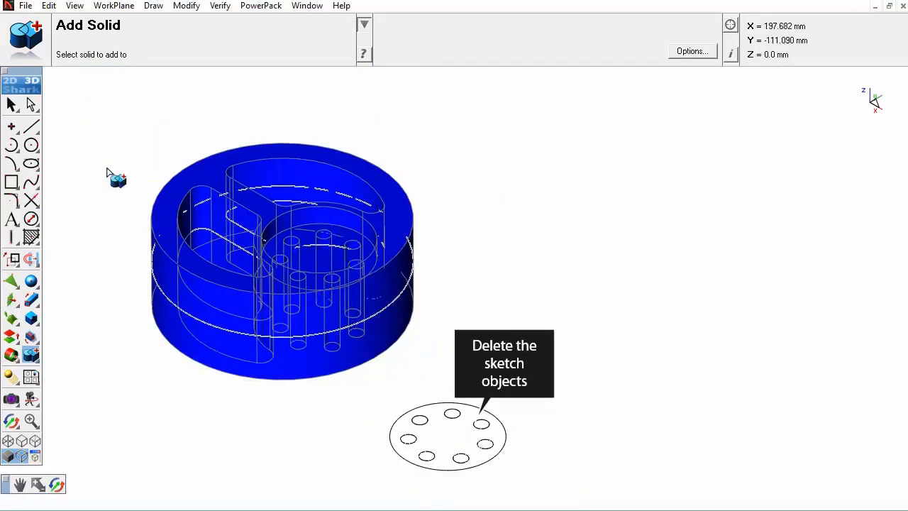
- Delete the leftover hub sketch with its outer circle and seven small circles
click(12, 105)
mouse_move(375, 482)
mouse_down()
mouse_move(490, 454)
mouse_move(563, 386)
mouse_up()
key(Delete)
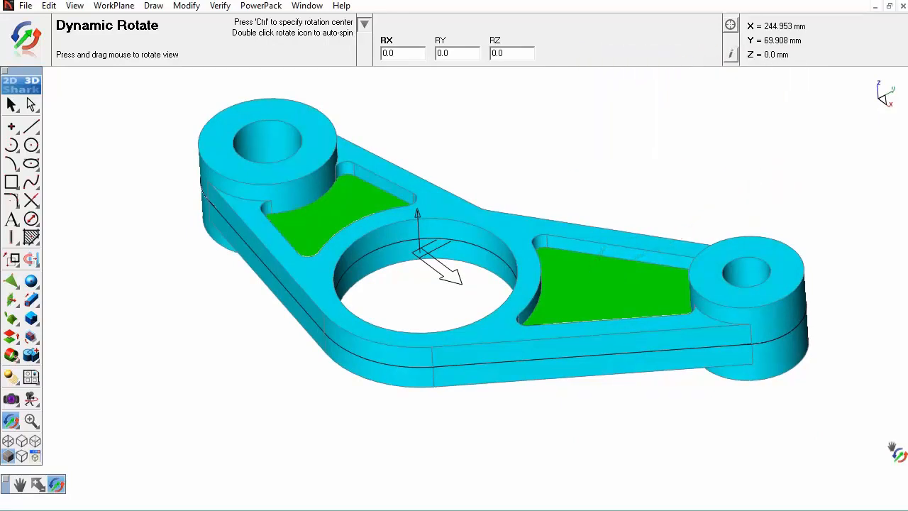
- Show all hidden objects in the model
right_click(131, 88)
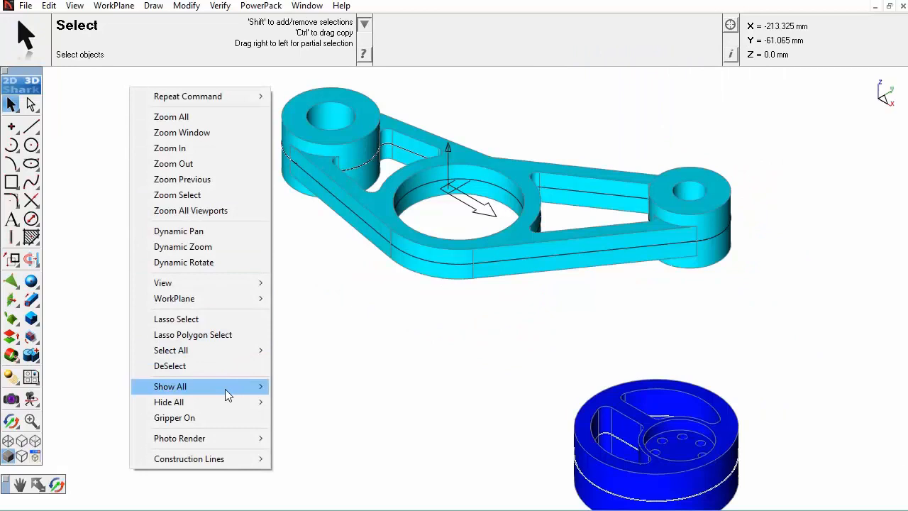
mouse_move(231, 387)
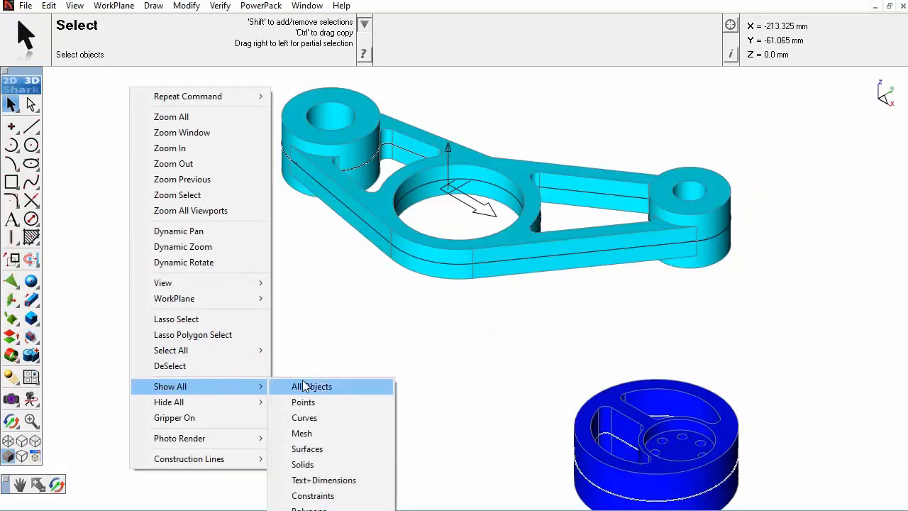
click(360, 390)
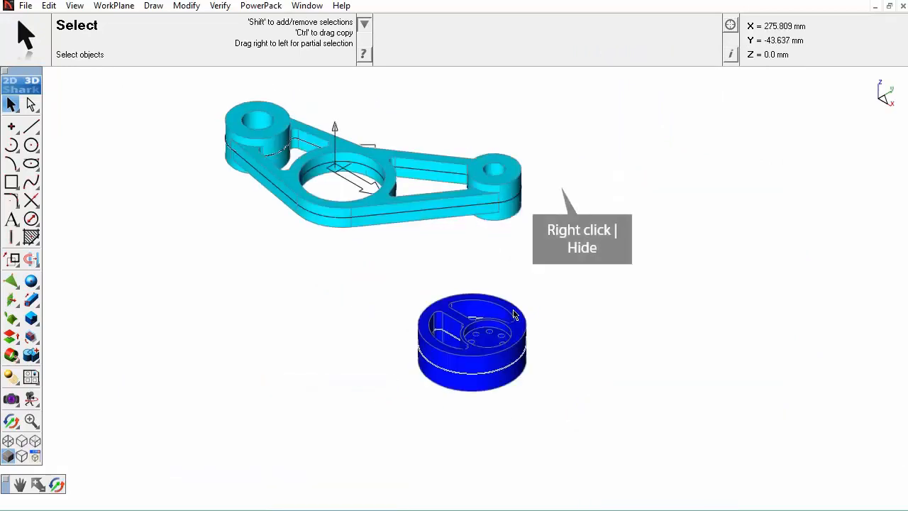
- Hide the blue disc solid and the cyan linkage arm solid, leaving the arm's sketch curves on display
right_click(514, 313)
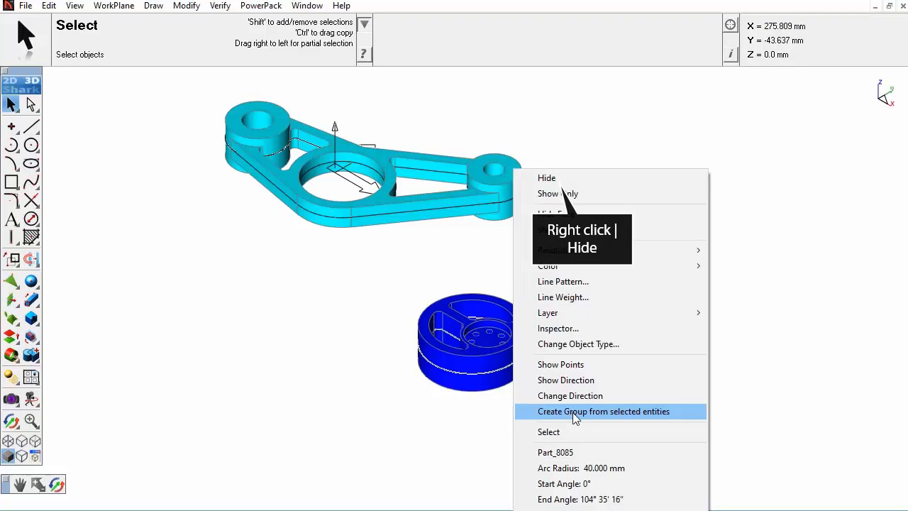
click(568, 177)
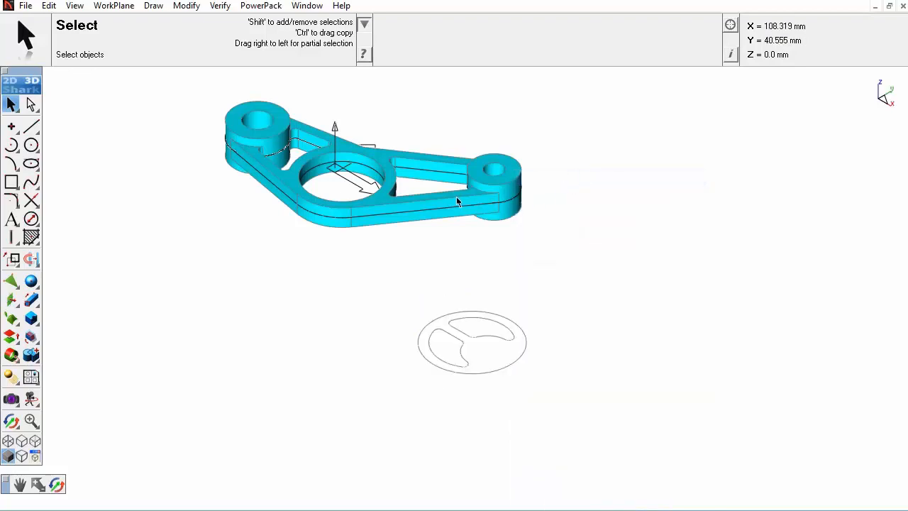
scroll(383, 177, up, 5)
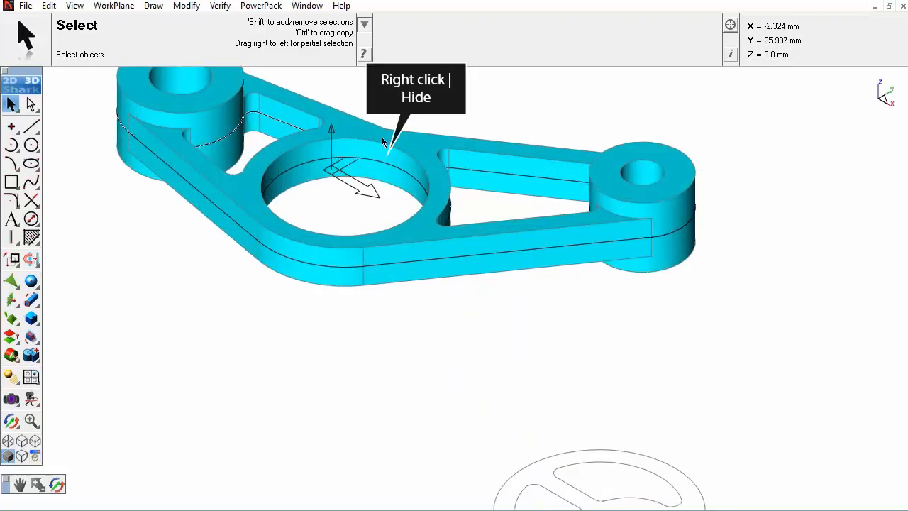
right_click(381, 137)
click(411, 145)
scroll(339, 197, down, 4)
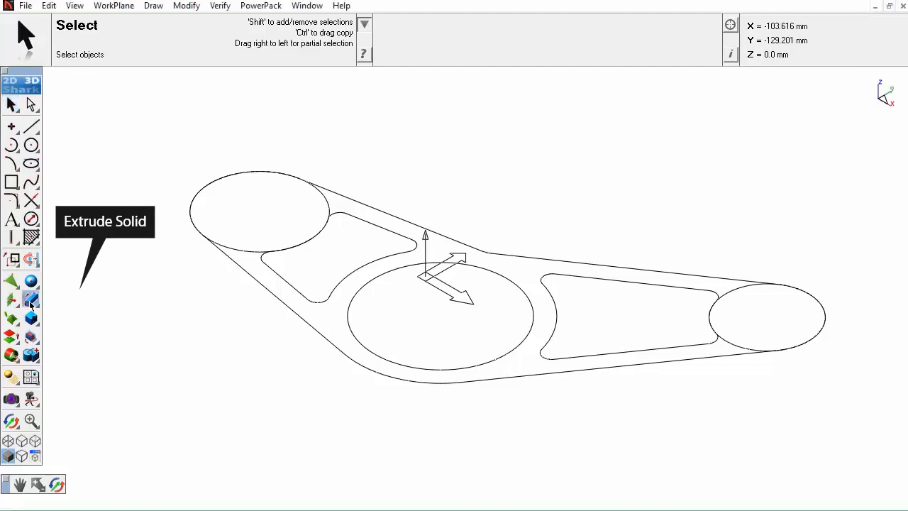
- Extrude both closed pocket profiles of the linkage arm as MidPlane solids with a distance of 8 mm
click(30, 300)
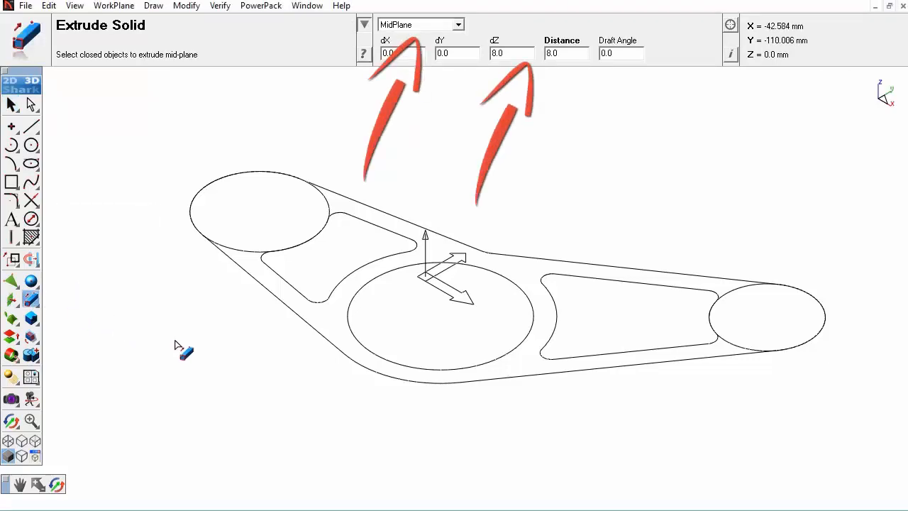
shift+drag(216, 337, 441, 195)
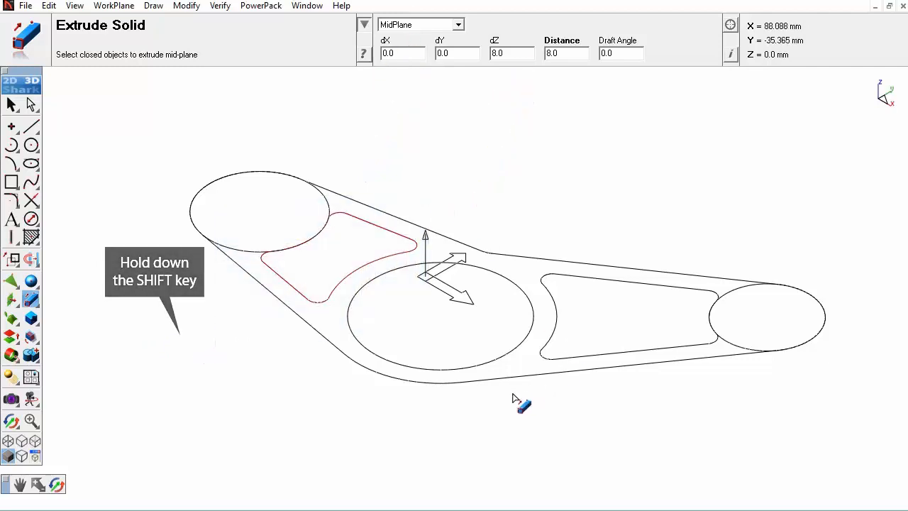
shift+drag(514, 389, 730, 241)
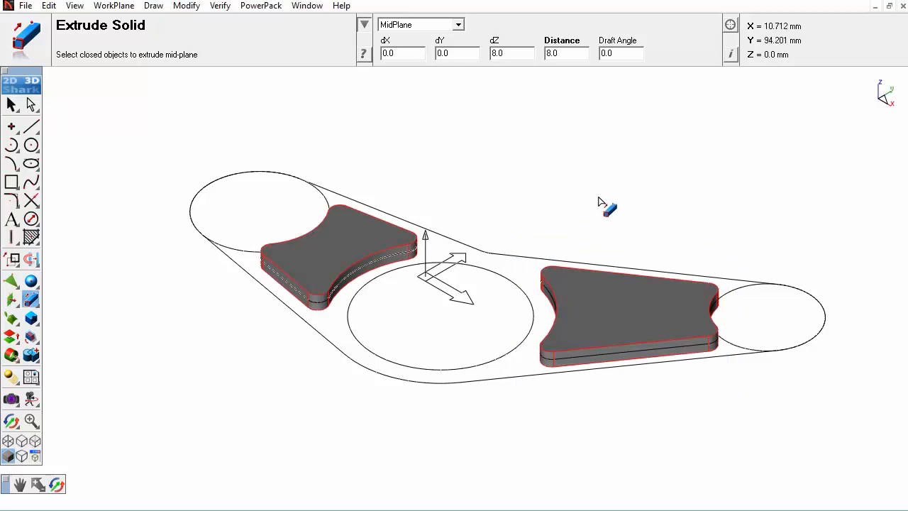
click(56, 484)
mouse_move(500, 376)
mouse_down()
mouse_move(487, 352)
mouse_move(523, 237)
mouse_move(517, 350)
mouse_move(541, 265)
mouse_move(515, 373)
mouse_up()
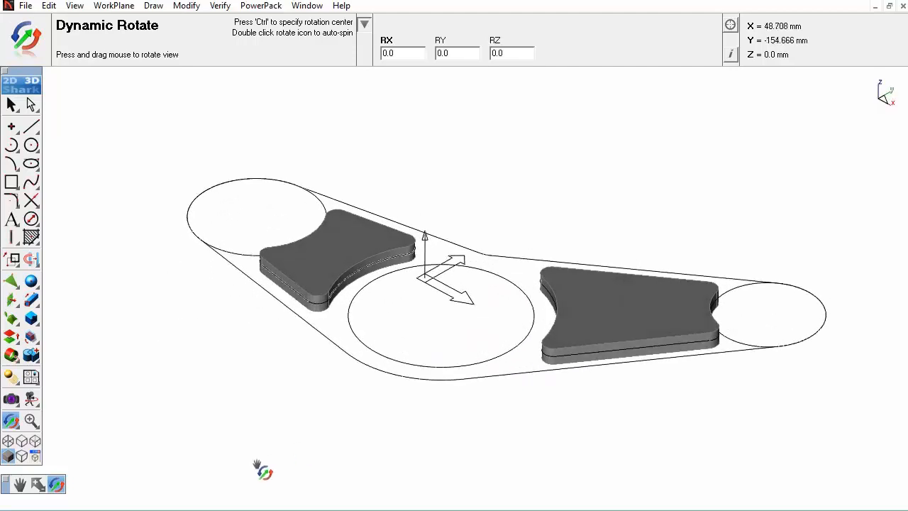
- Colour the two pocket web solids green and show all hidden objects
click(12, 104)
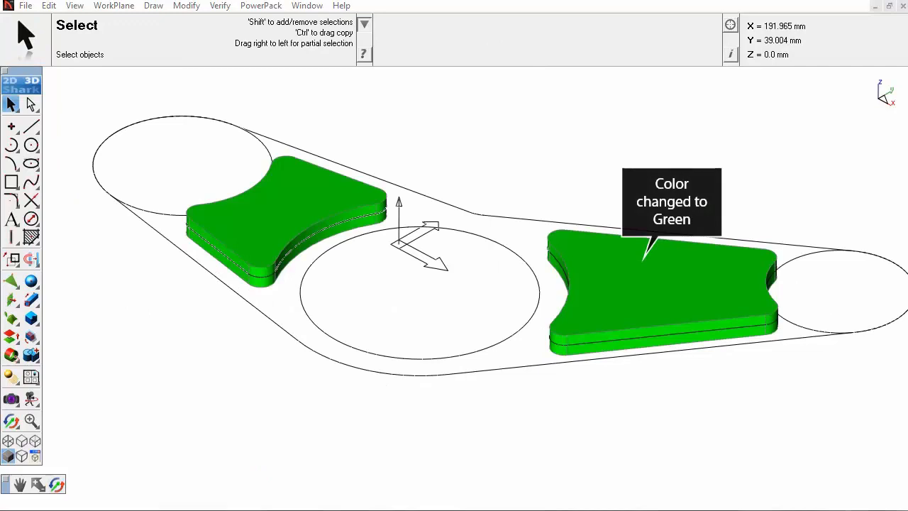
right_click(453, 90)
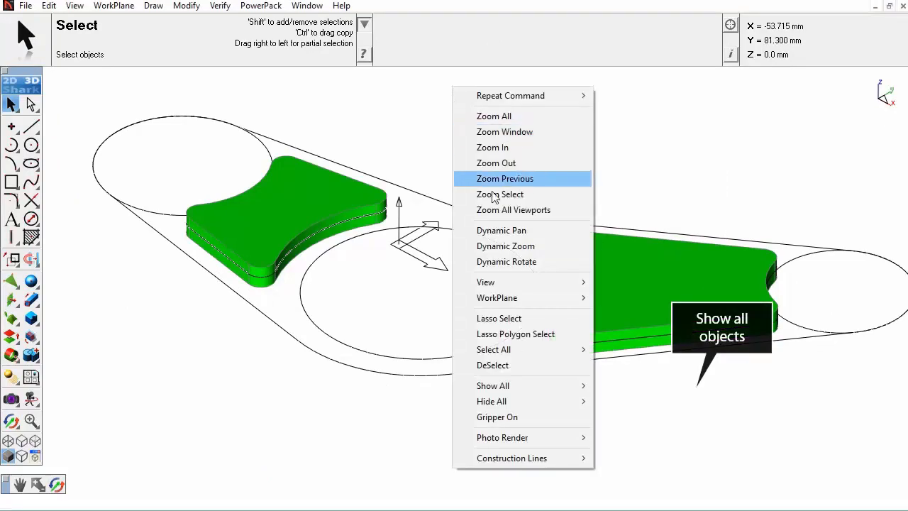
mouse_move(555, 386)
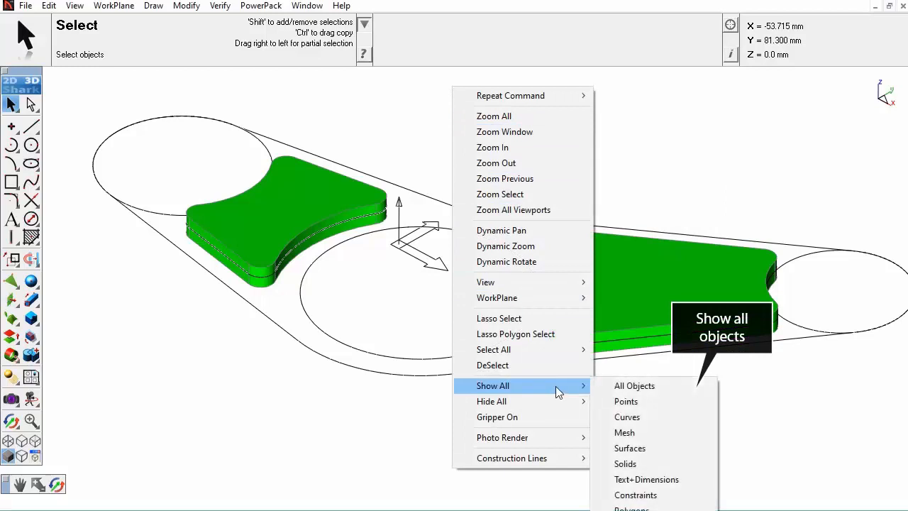
click(667, 385)
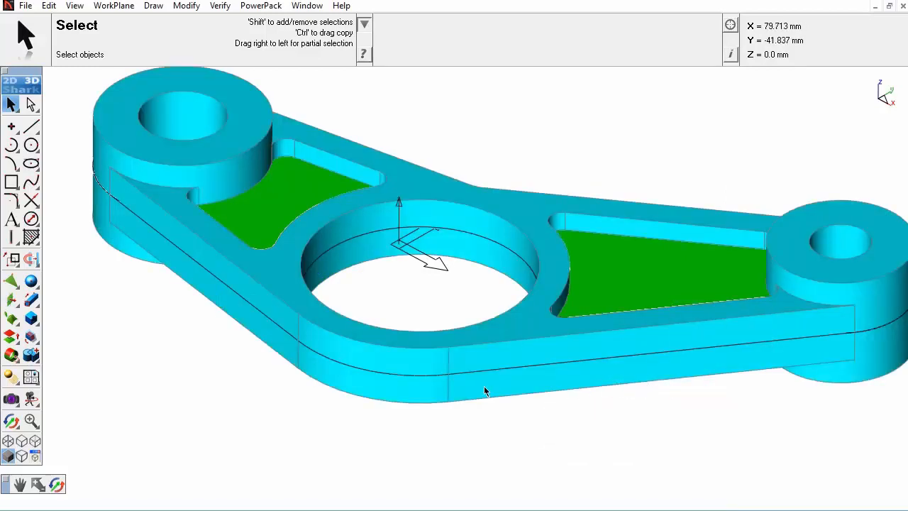
- Combine the green pocket webs with the cyan linkage arm using Add Solid, taking the arm as the base solid
scroll(481, 390, down, 2)
scroll(483, 399, down, 2)
scroll(488, 404, down, 2)
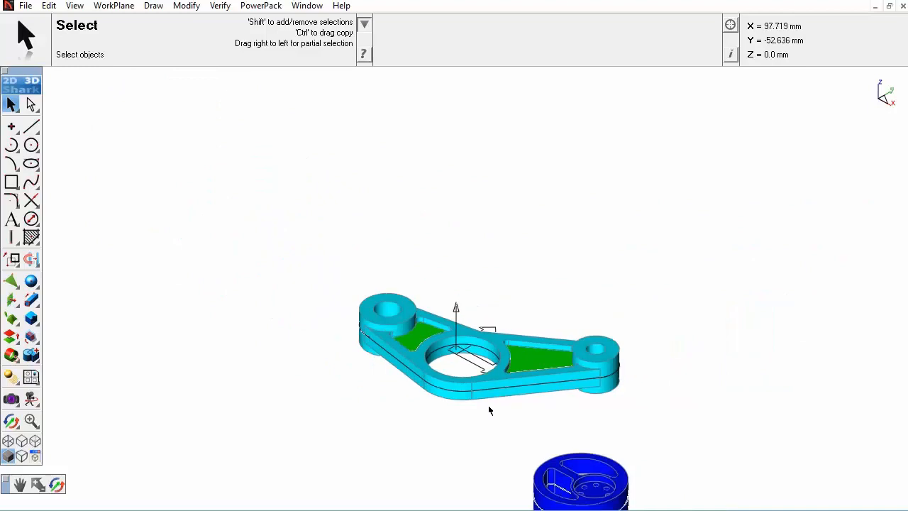
middle_drag(544, 449, 507, 341)
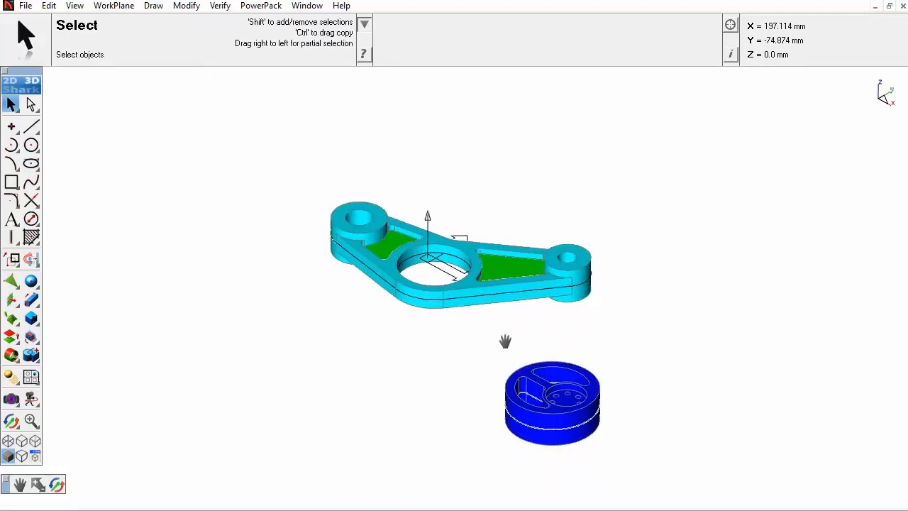
scroll(455, 253, up, 3)
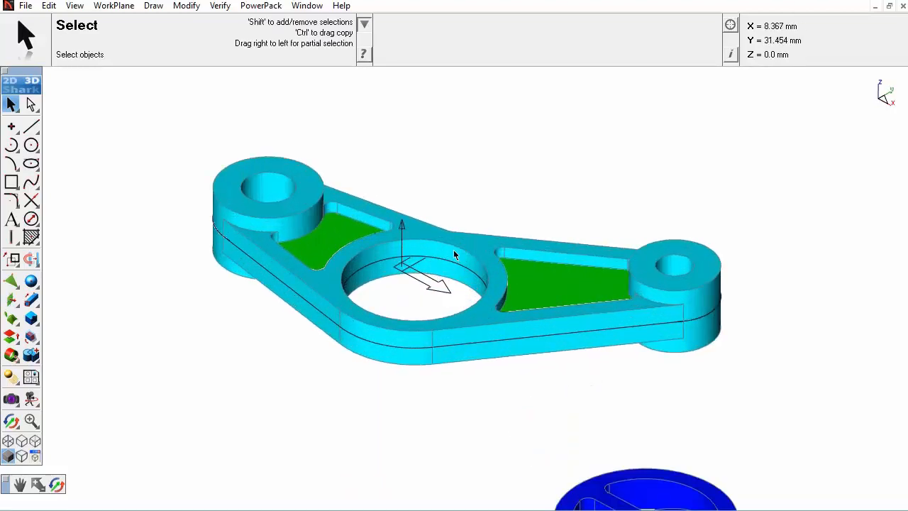
scroll(454, 252, up, 1)
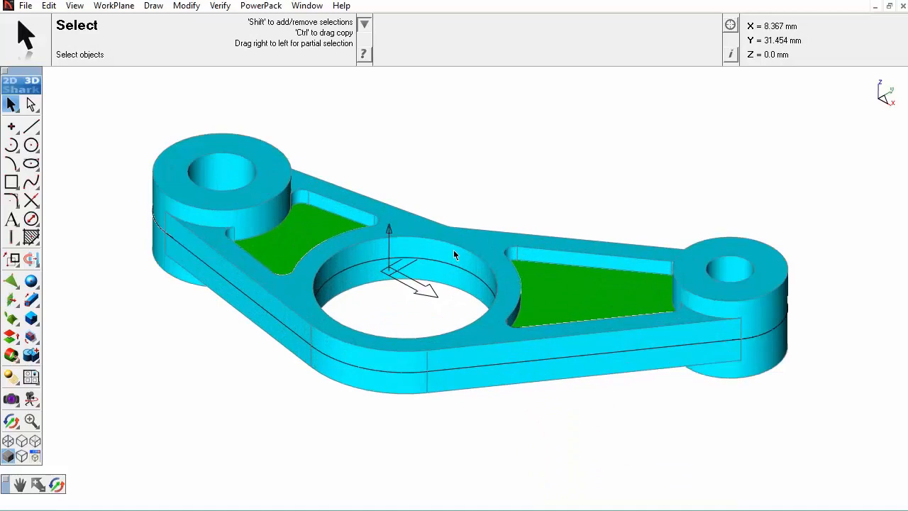
click(57, 484)
drag(617, 416, 586, 433)
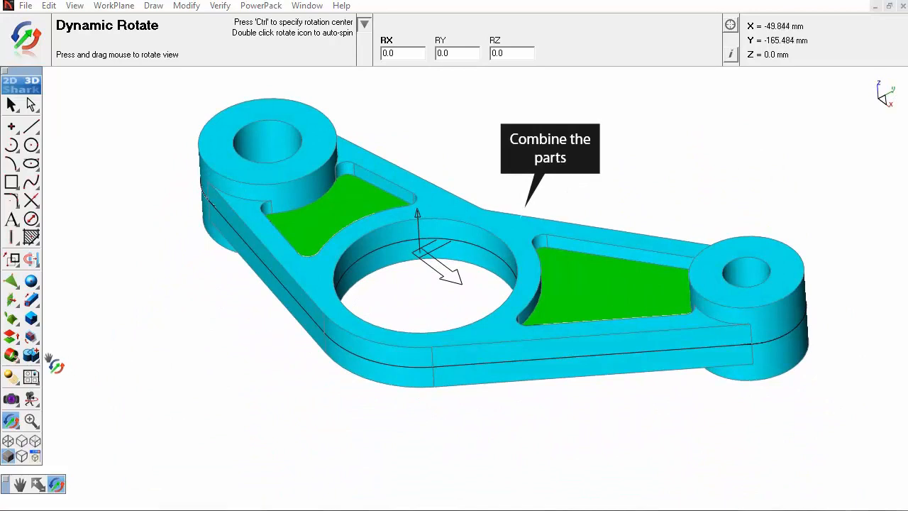
click(32, 355)
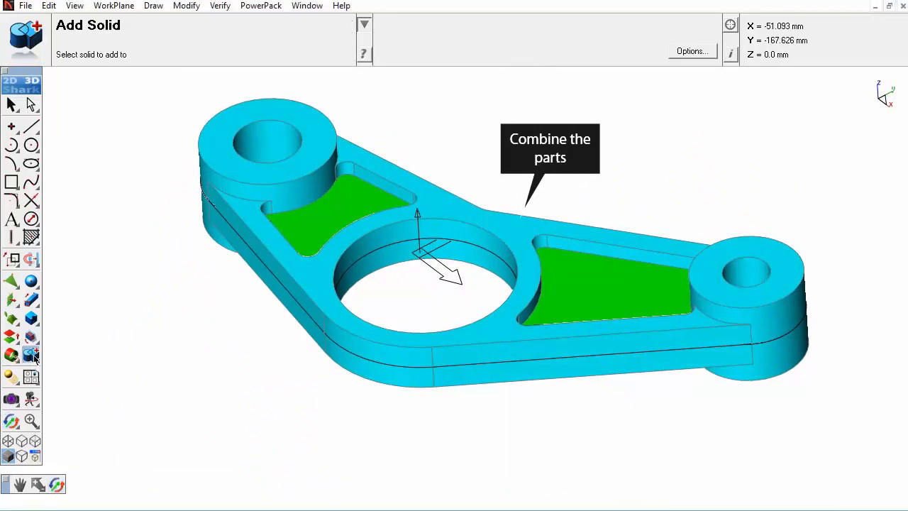
click(430, 204)
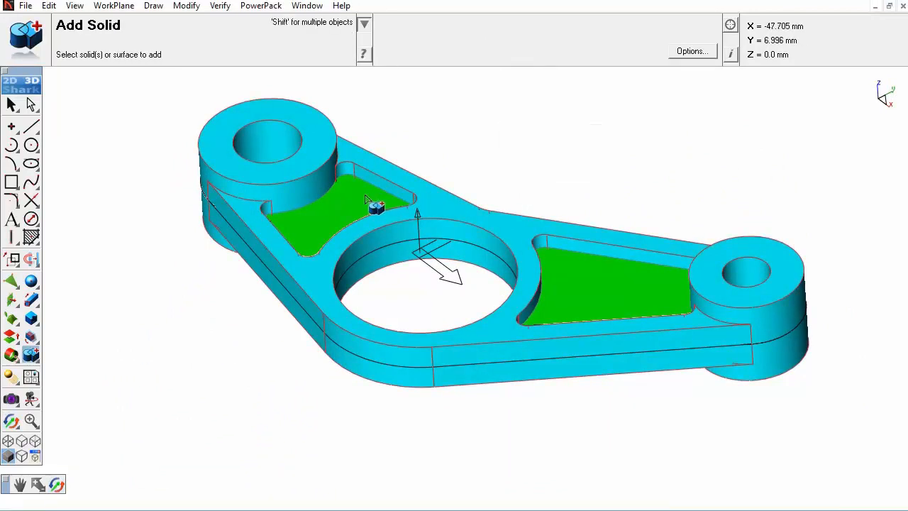
click(367, 201)
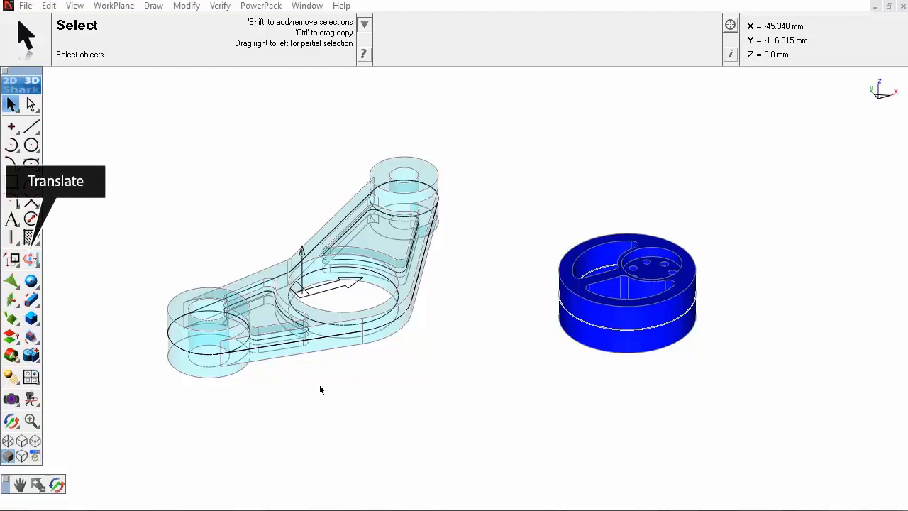
- Translate the blue disc from a quadrant point on its rim to the matching quadrant of the arm's central ring, making them concentric
click(14, 259)
drag(525, 373, 745, 216)
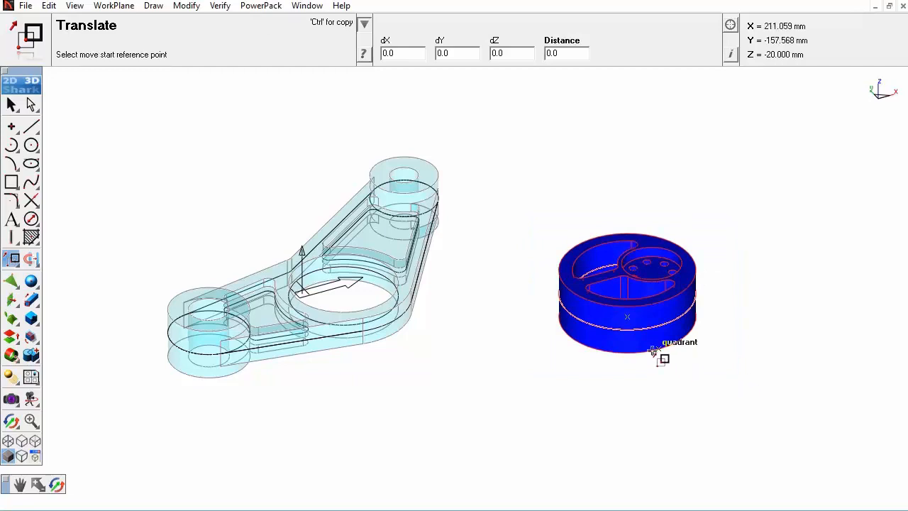
scroll(659, 361, up, 2)
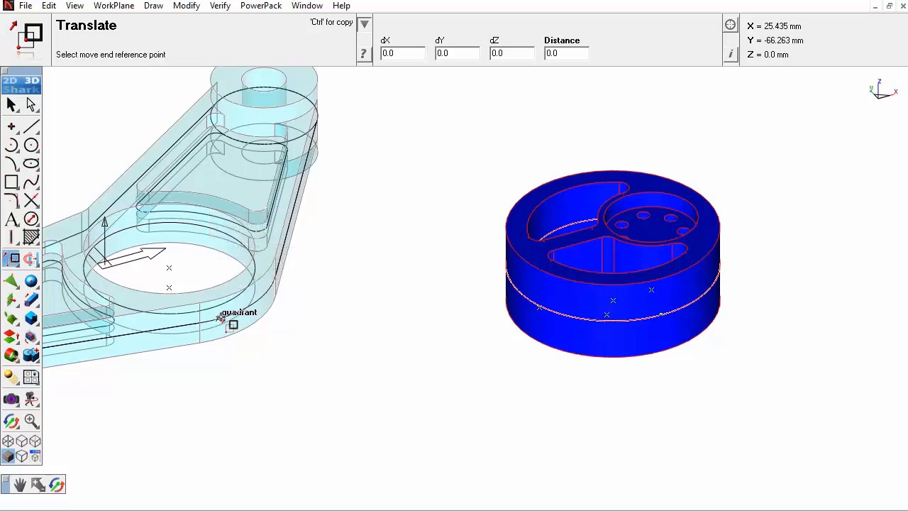
click(219, 319)
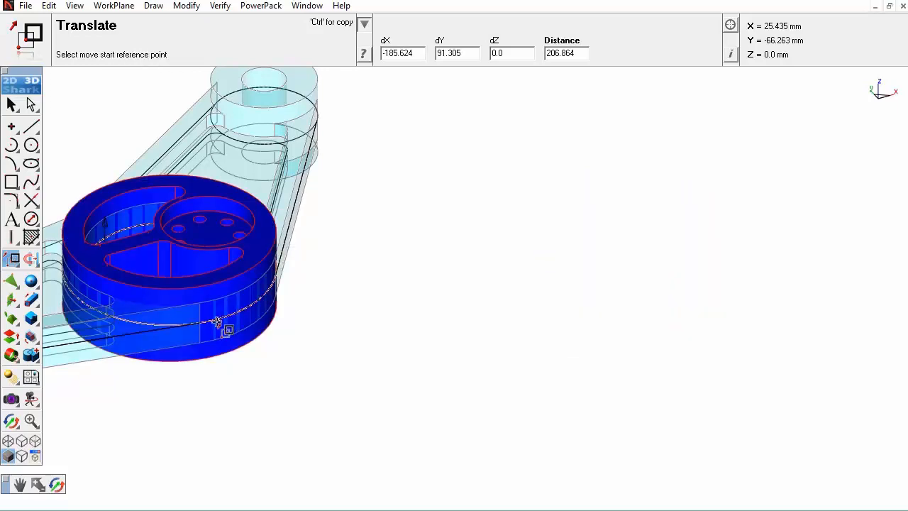
middle_drag(233, 371, 544, 381)
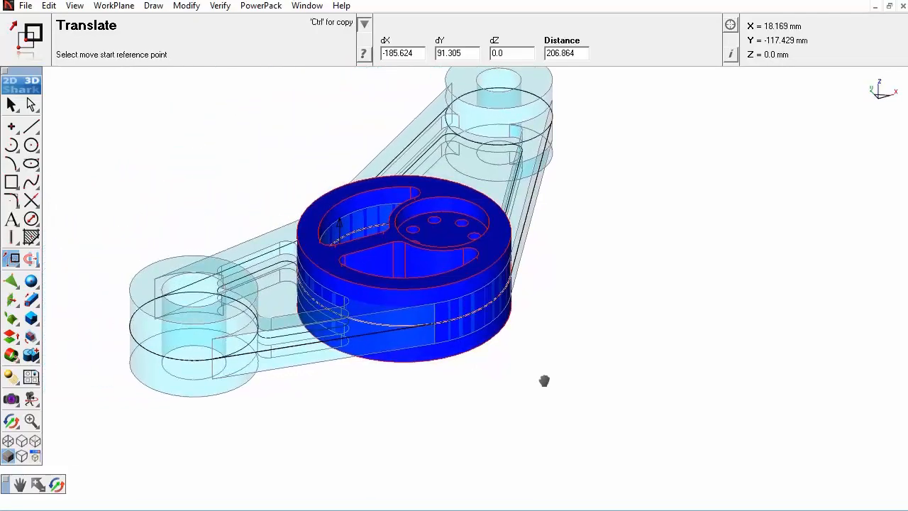
- Examine the blue disc's placement in the linkage arm from oblique angles and in the full Top view
click(57, 484)
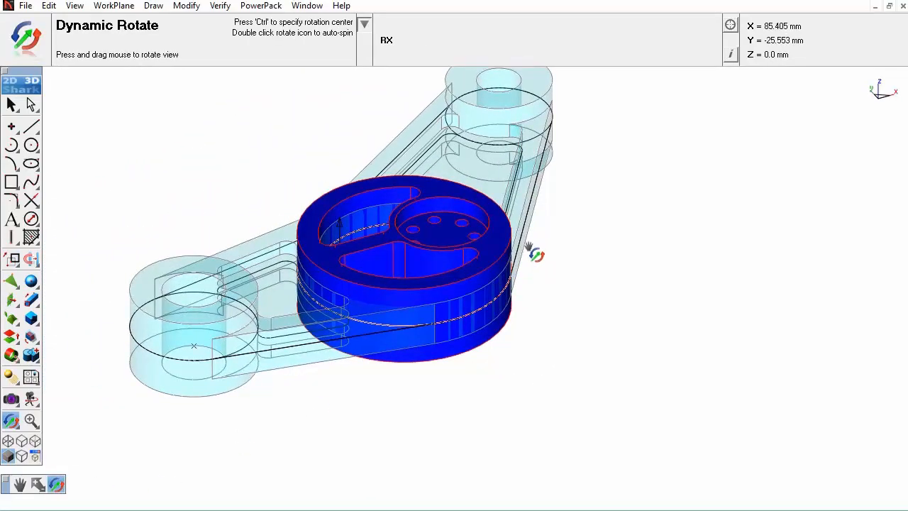
drag(562, 233, 505, 256)
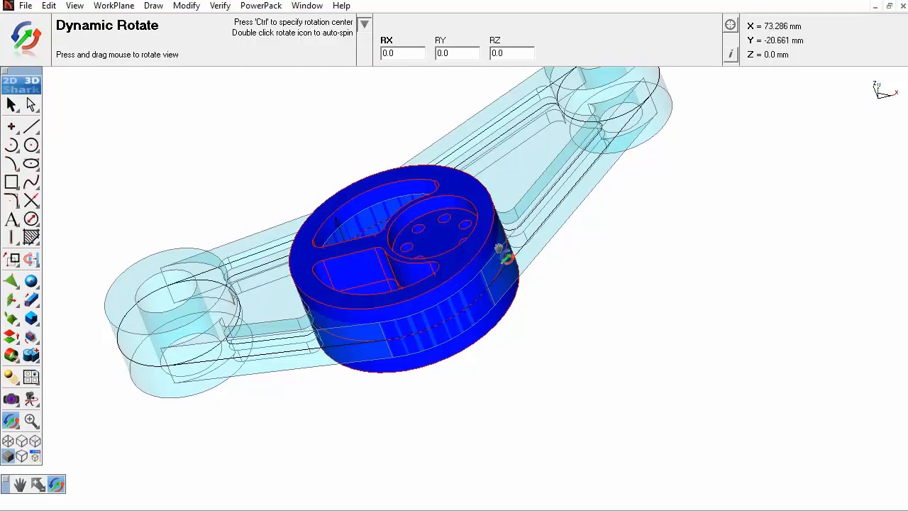
drag(432, 272, 438, 252)
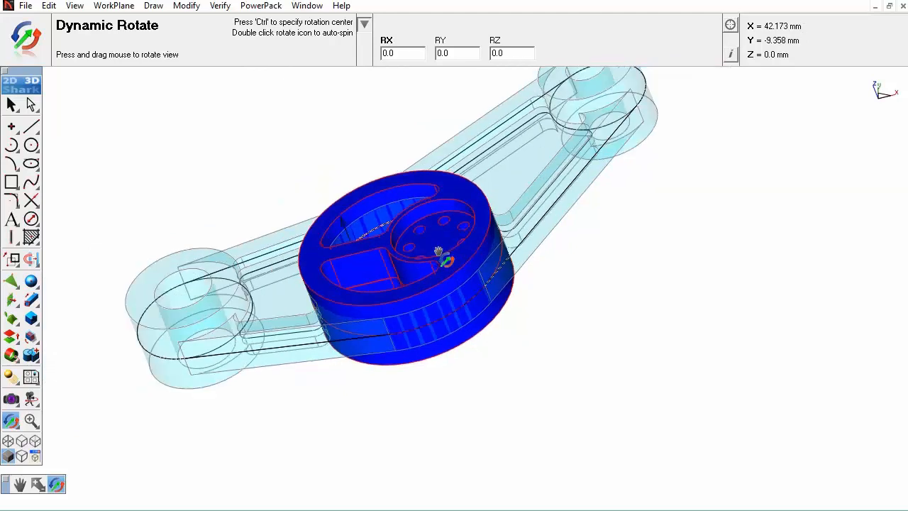
scroll(439, 252, down, 2)
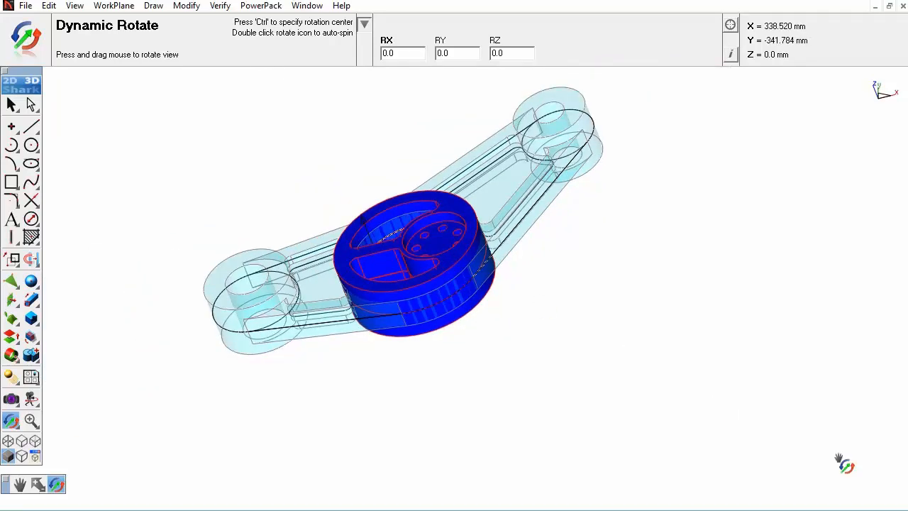
key(Escape)
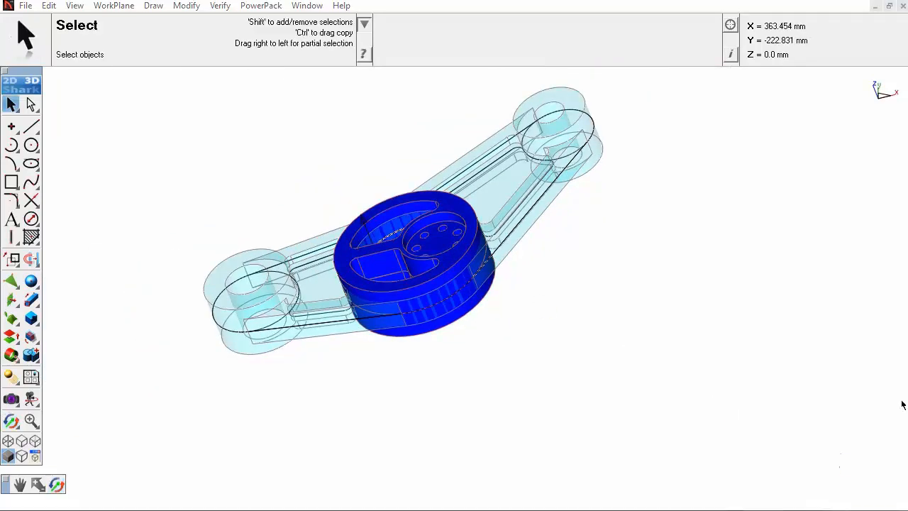
right_click(639, 96)
mouse_move(736, 292)
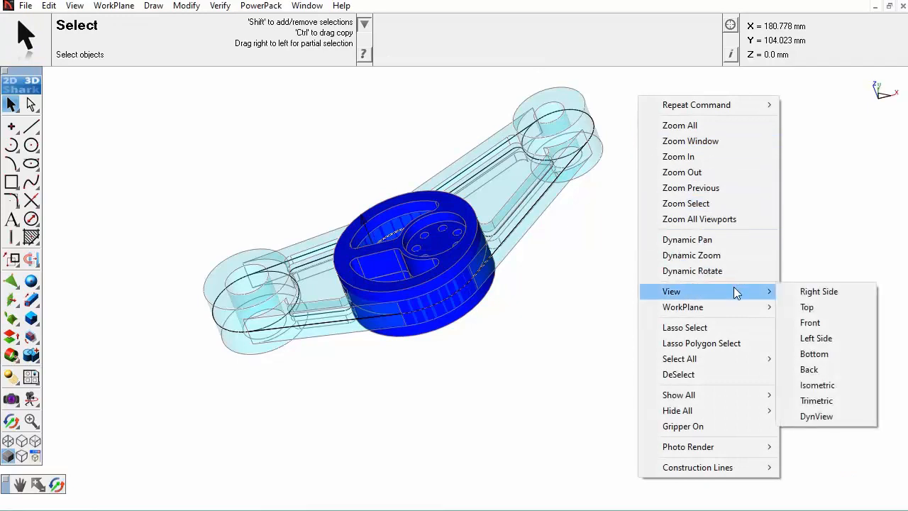
click(809, 308)
right_click(509, 208)
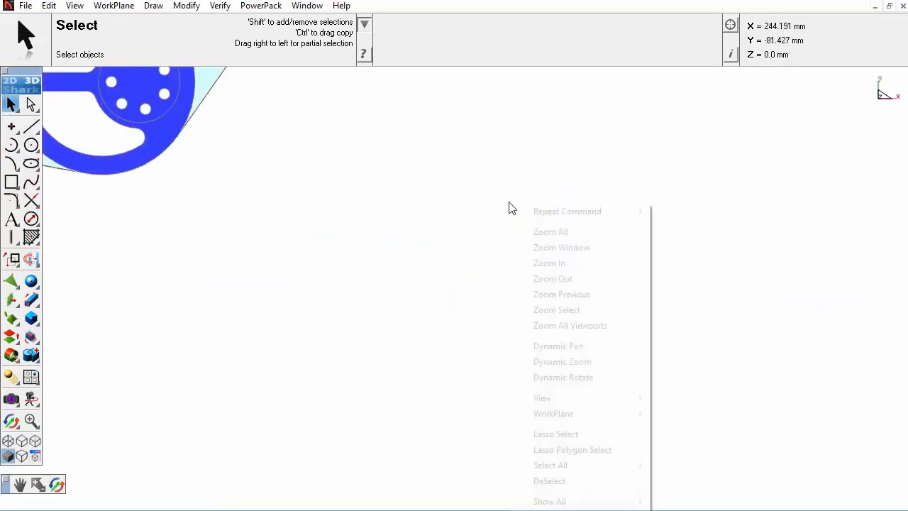
click(550, 233)
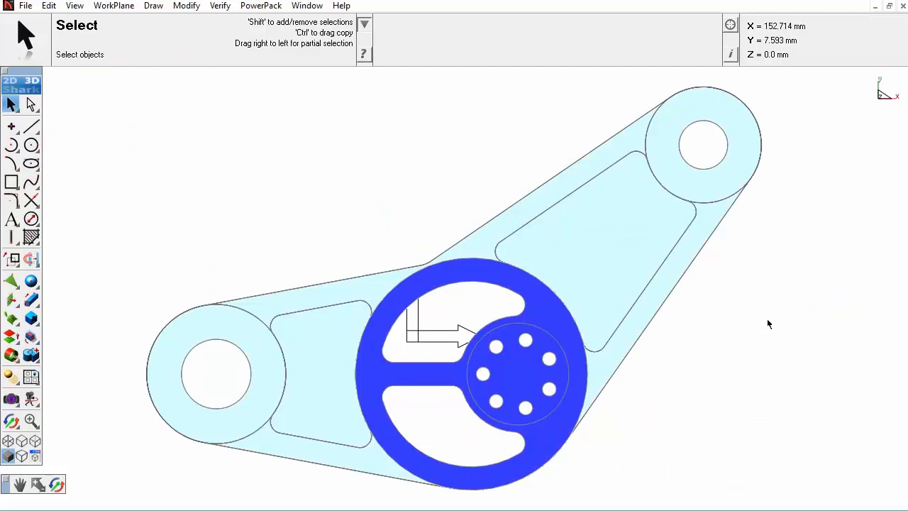
- Switch to the Trimetric view and join the blue disc to the linkage arm as a single solid with Add Solid
right_click(388, 116)
mouse_move(423, 311)
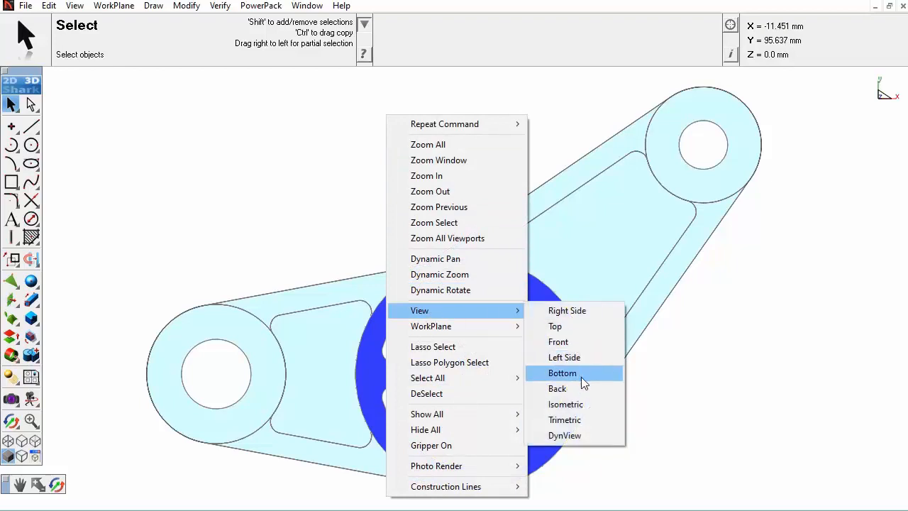
click(575, 418)
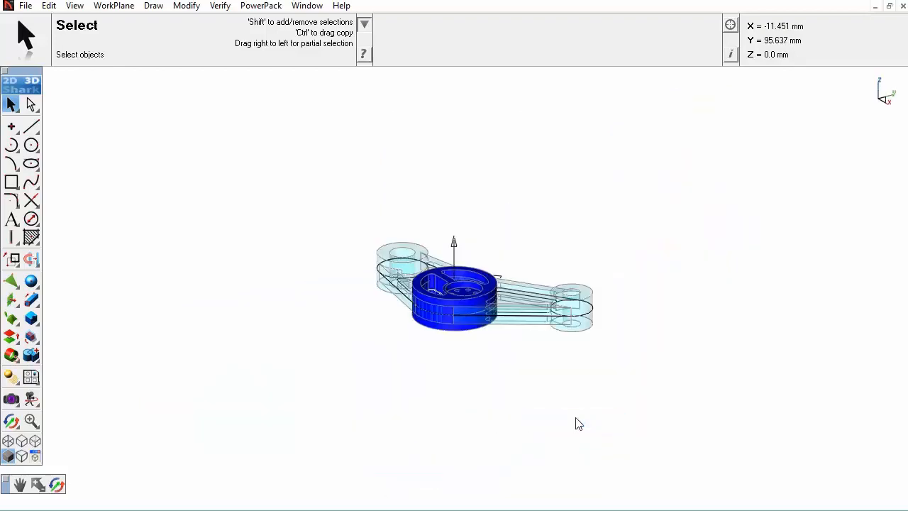
scroll(496, 282, up, 5)
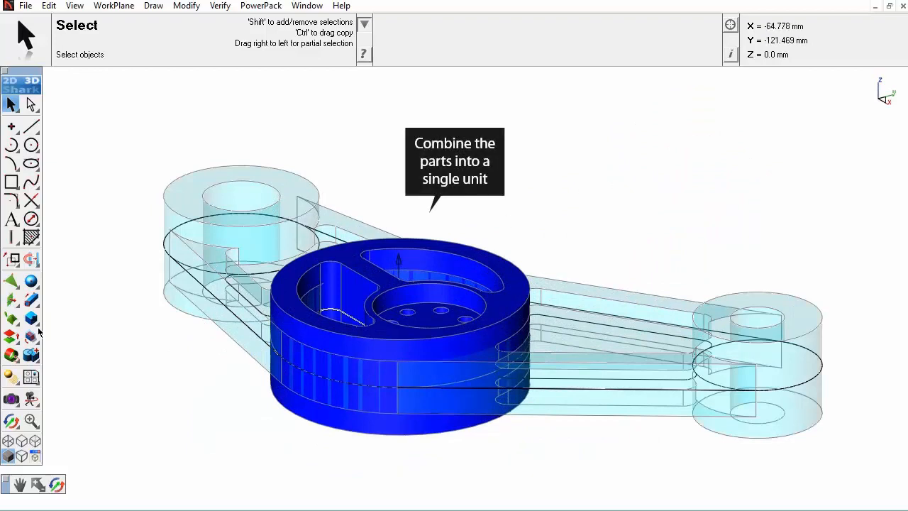
click(31, 354)
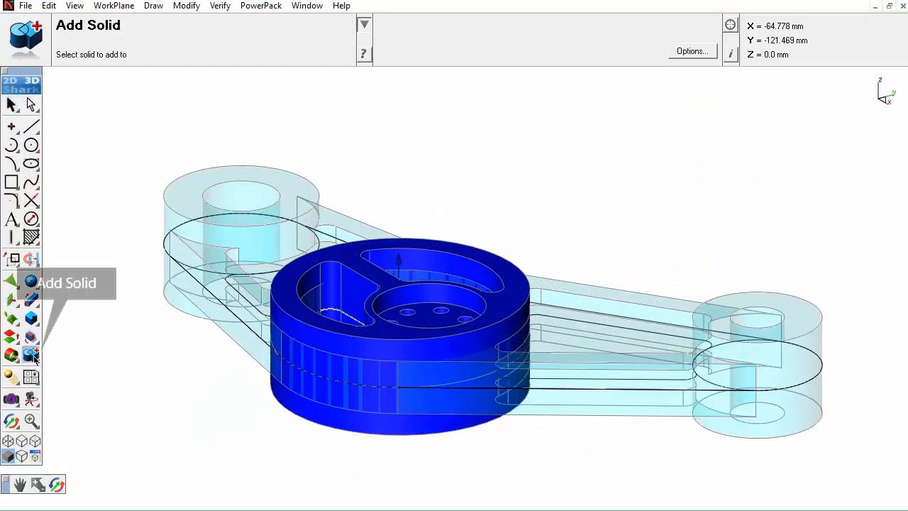
click(270, 182)
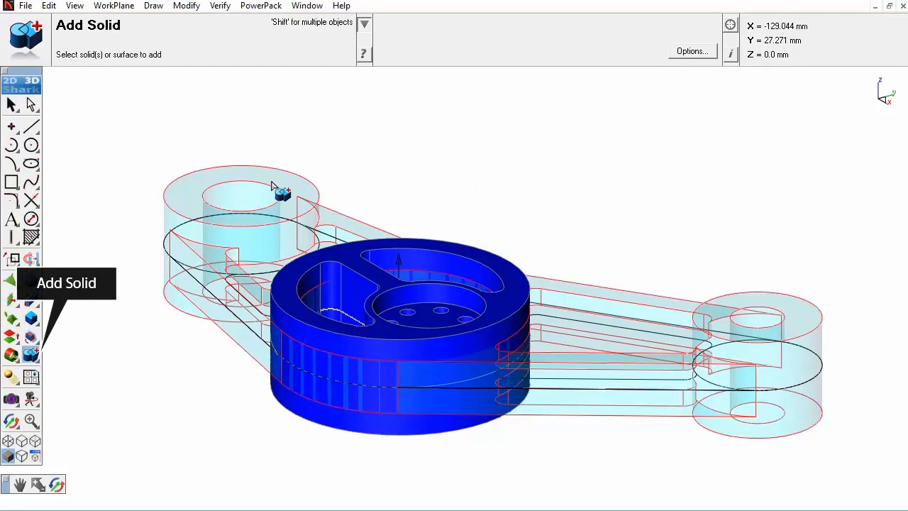
click(442, 252)
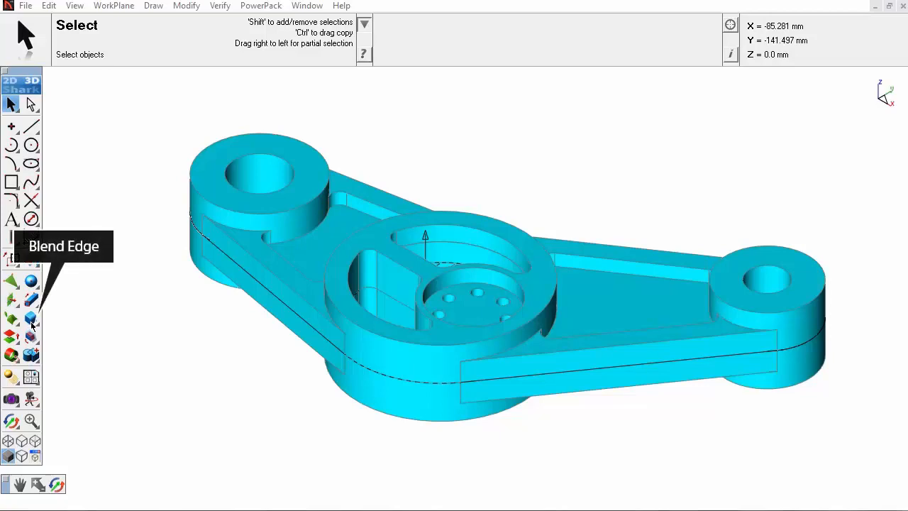
- Round the upper outer edges of both arms, the two end bosses and the central ring with a 2 mm radial Constant Blend
drag(32, 325, 53, 323)
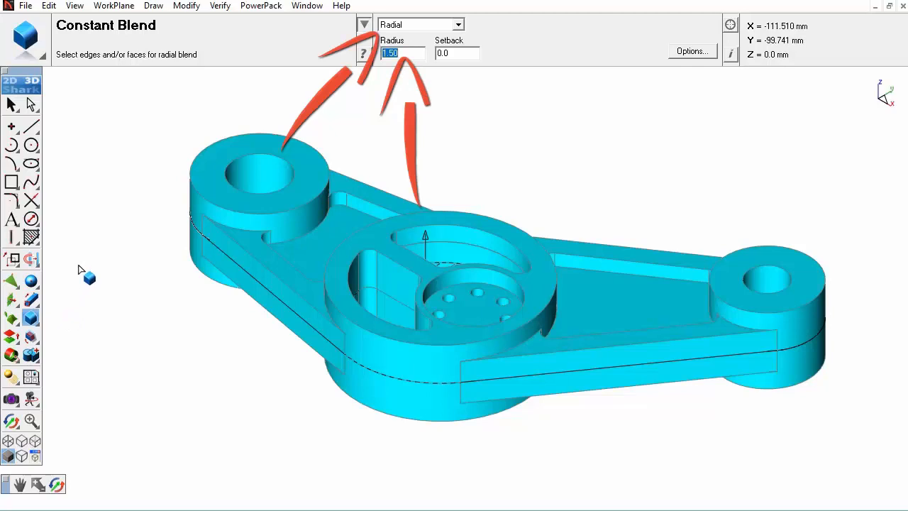
text(2)
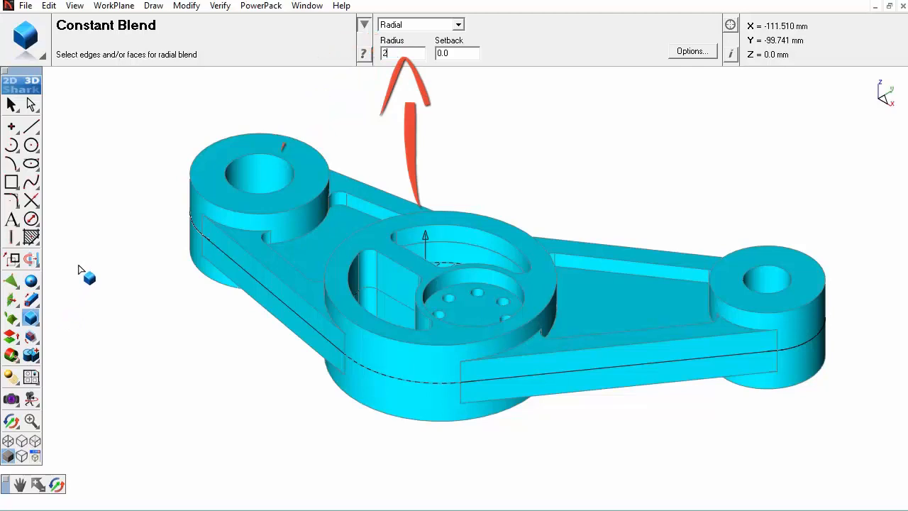
click(264, 270)
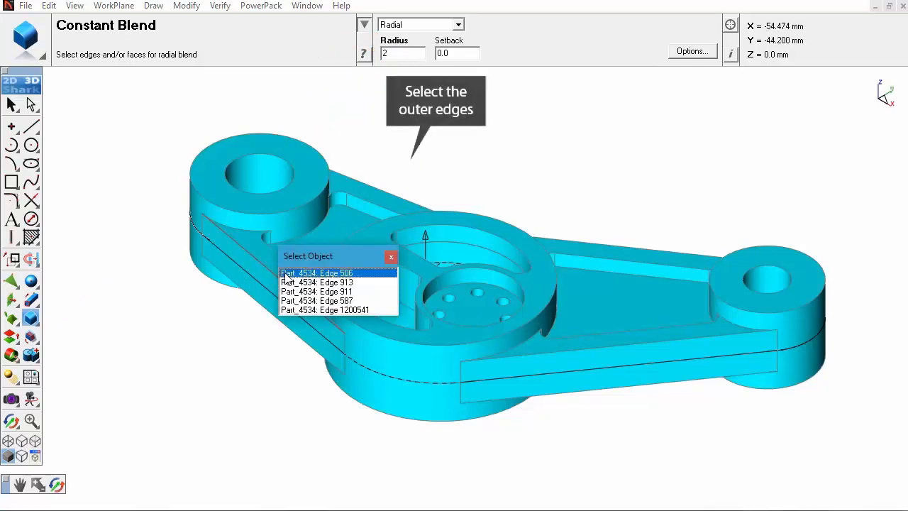
click(284, 272)
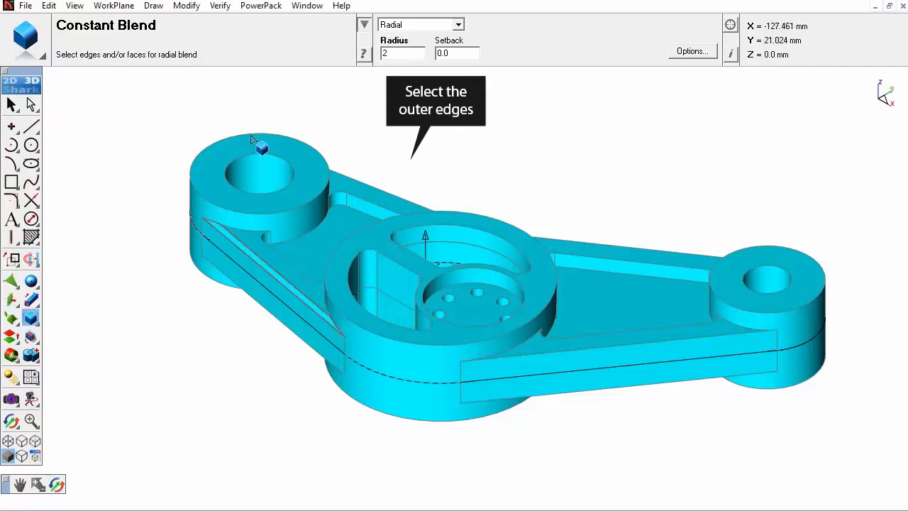
click(374, 192)
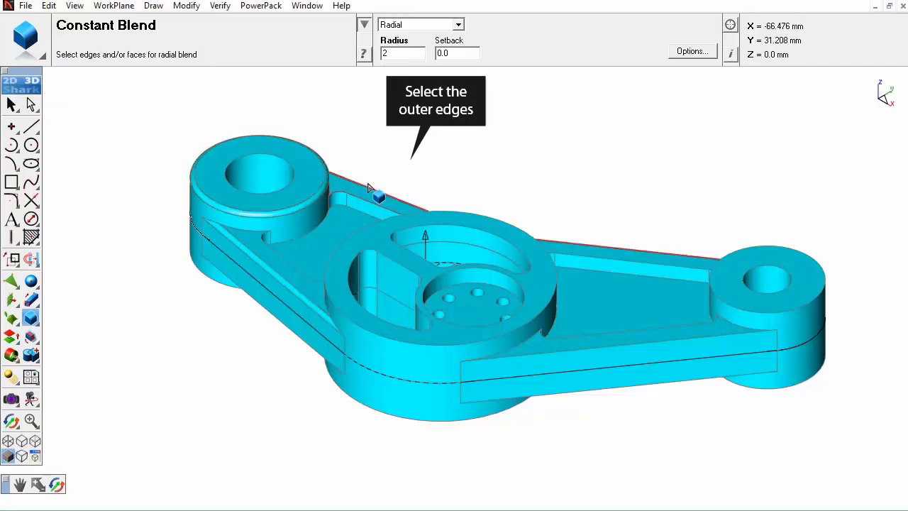
click(753, 260)
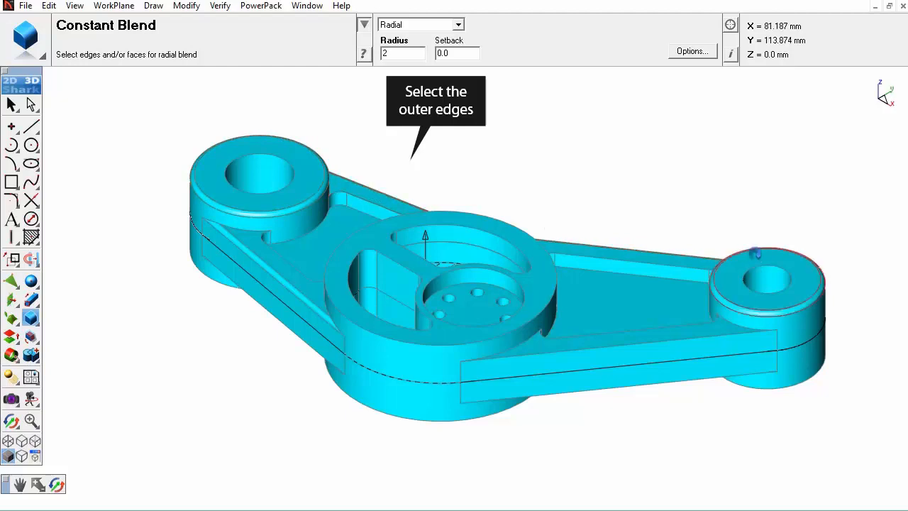
click(699, 344)
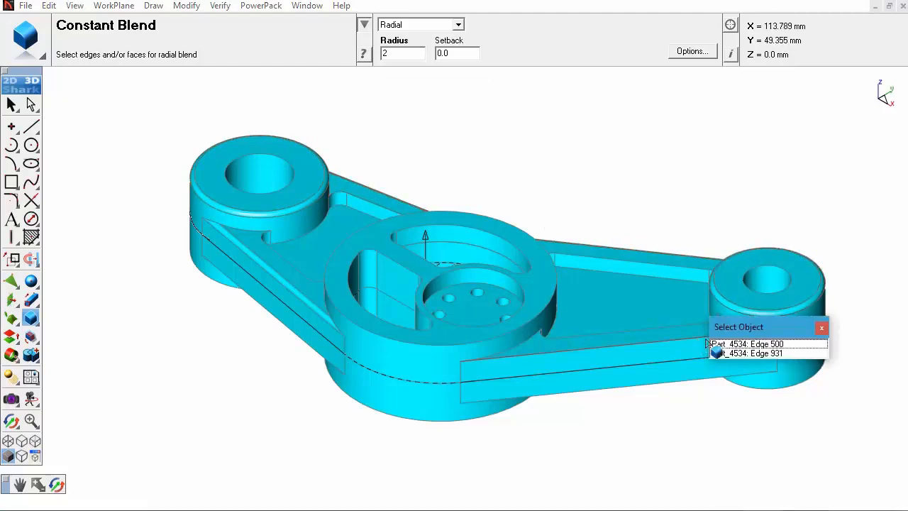
click(728, 345)
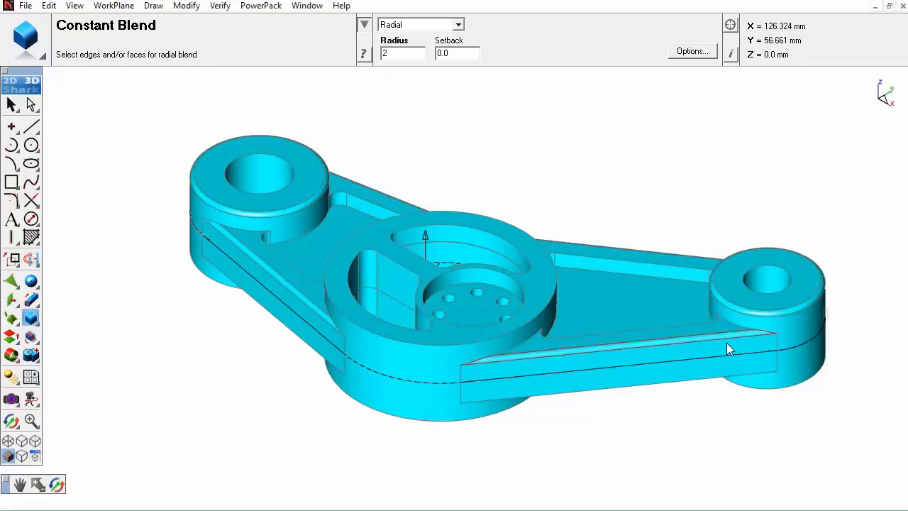
click(354, 234)
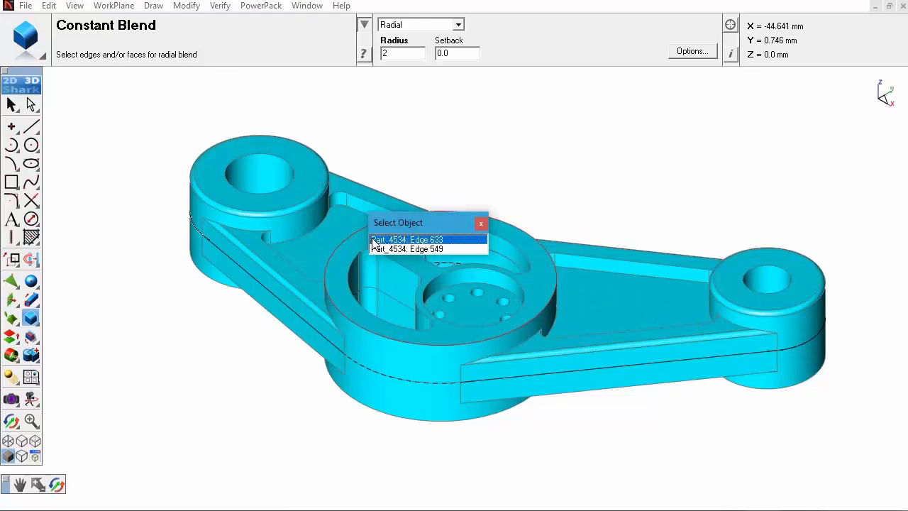
click(371, 236)
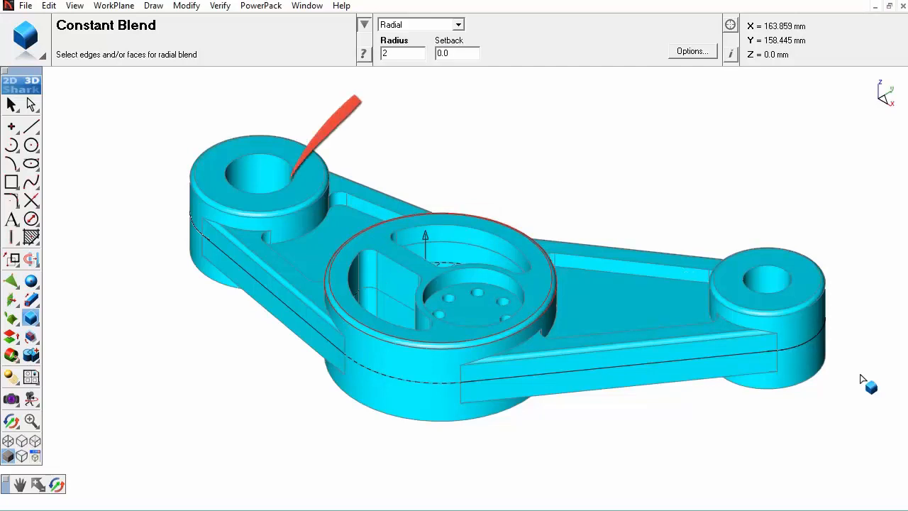
- Blend the bore edges of both end bosses and the inner pocket edges of the arms with a 1.5 mm radius
key(Tab)
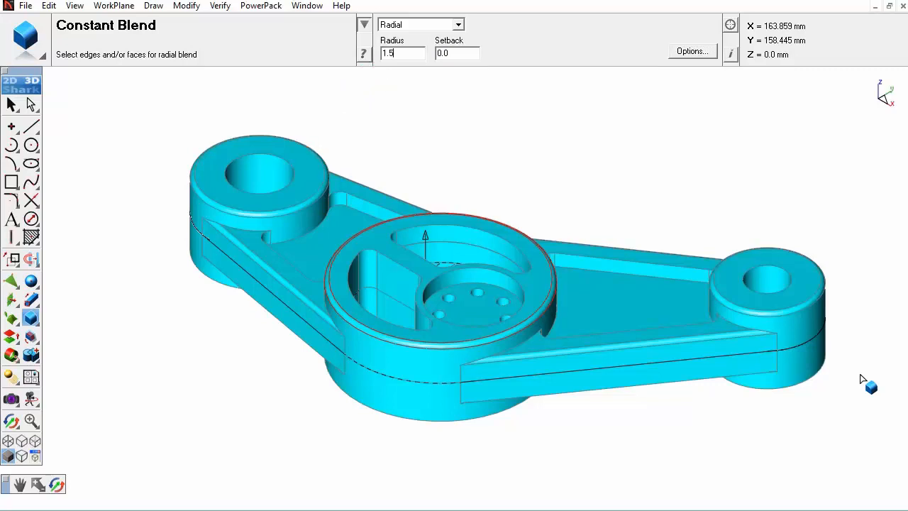
click(265, 153)
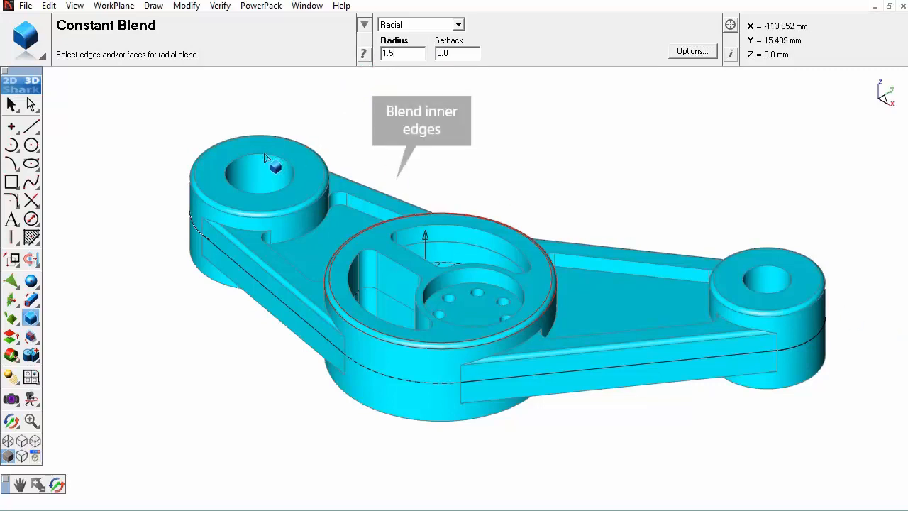
click(368, 206)
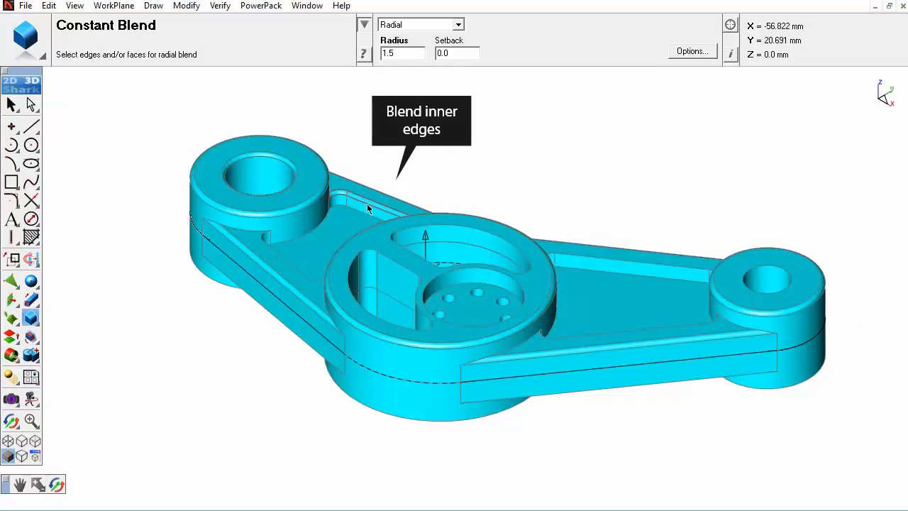
click(604, 261)
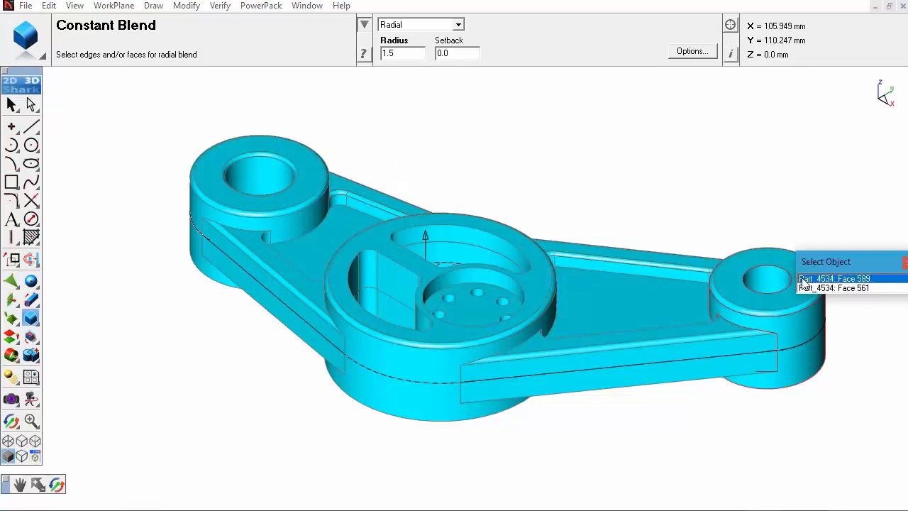
click(802, 278)
scroll(664, 331, up, 2)
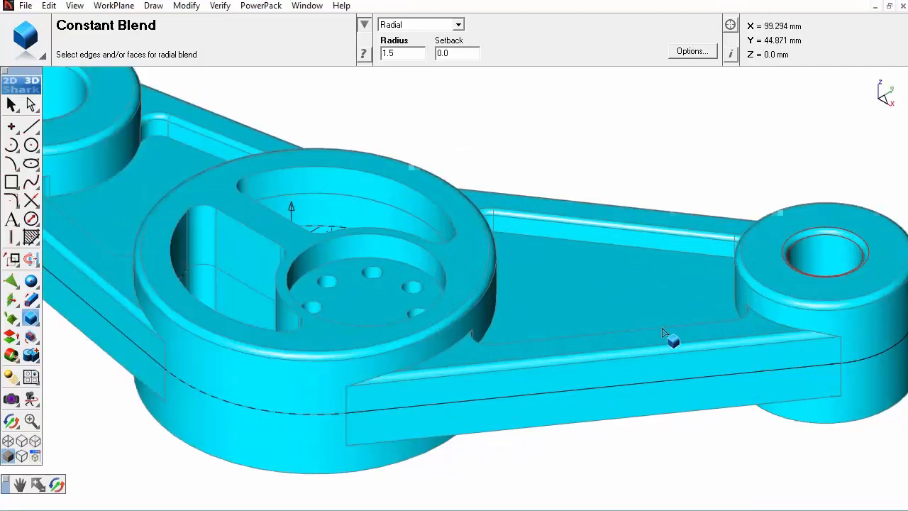
click(646, 334)
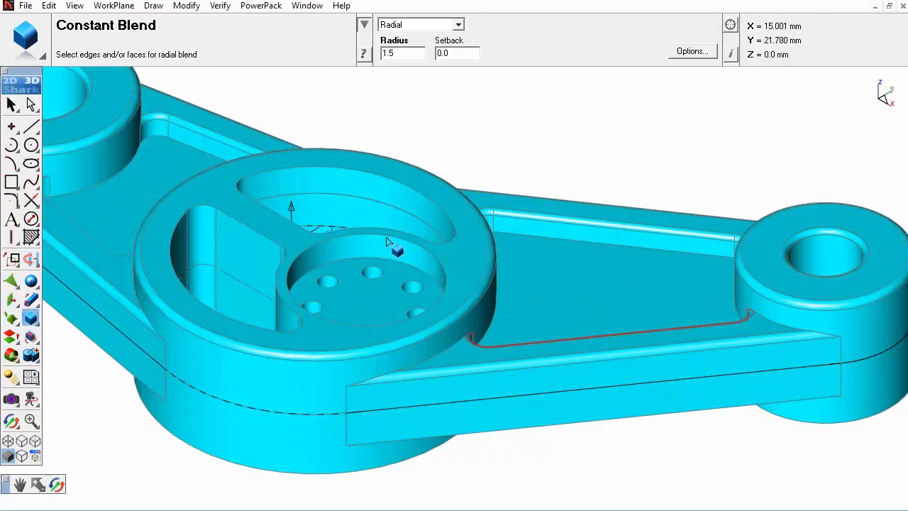
- Apply the 1.5 mm blend to the central ring's disc recess and two openings, and to the smaller arm's remaining front pocket edge
click(396, 174)
click(396, 175)
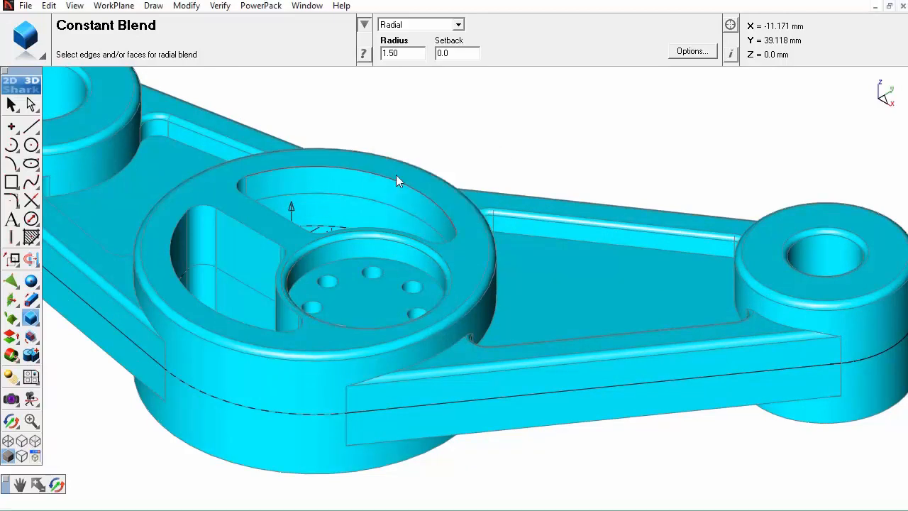
click(235, 226)
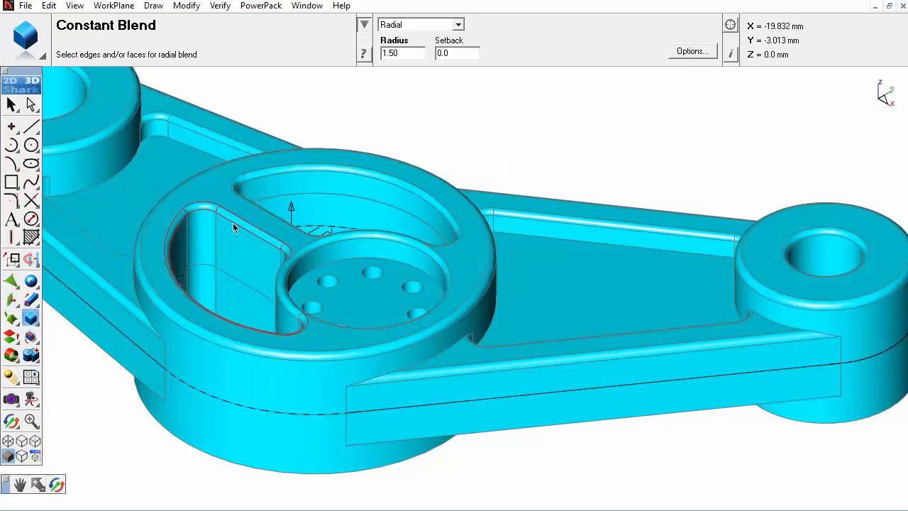
scroll(142, 252, down, 2)
click(104, 238)
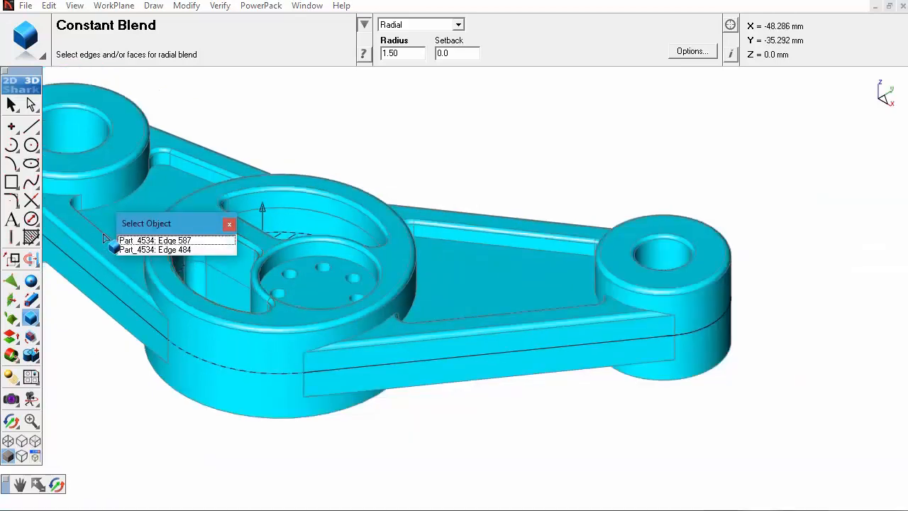
click(128, 249)
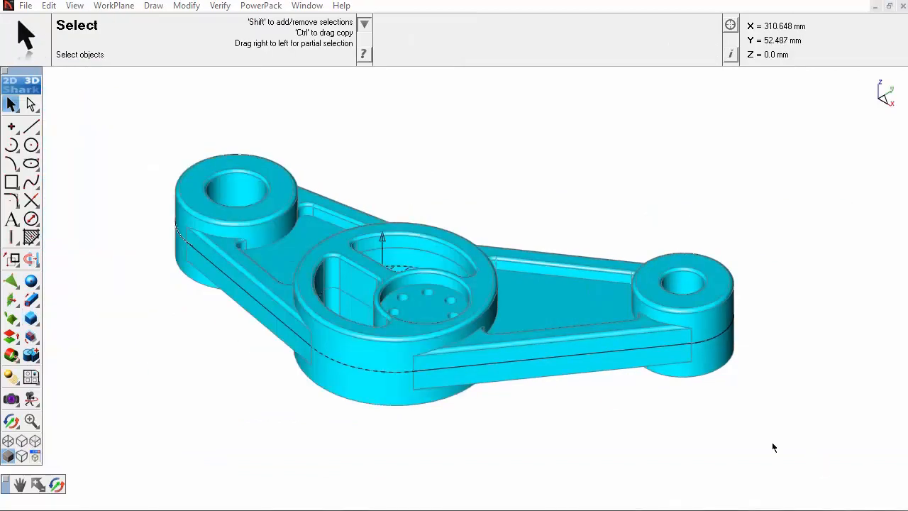
- Show all solids and hide all curves so that only the solid part is displayed
right_click(470, 93)
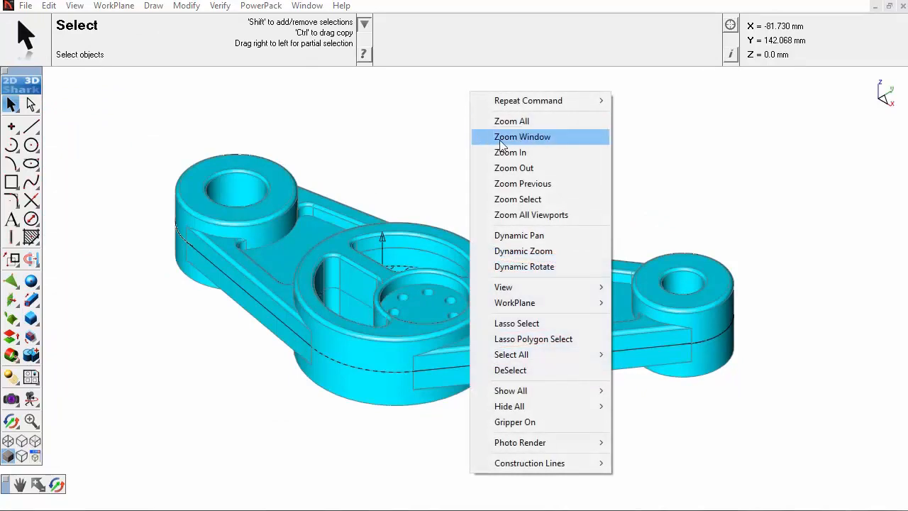
mouse_move(582, 389)
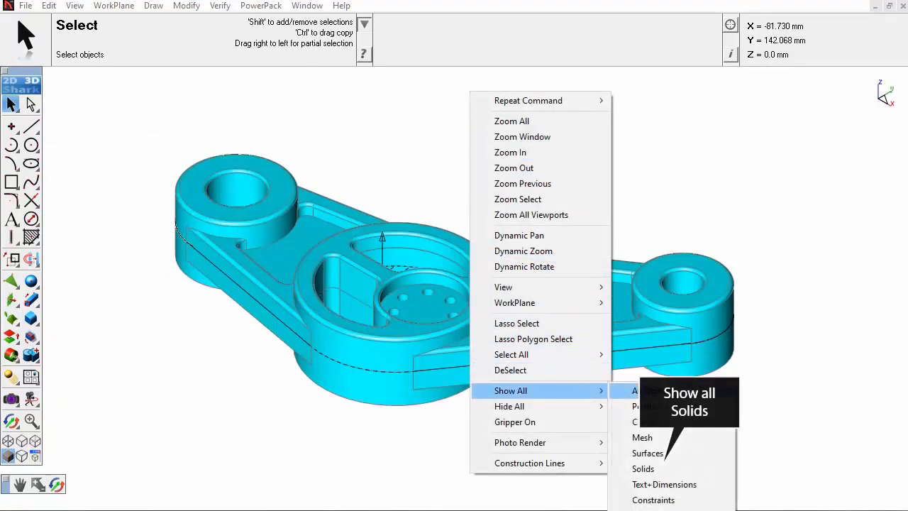
click(705, 467)
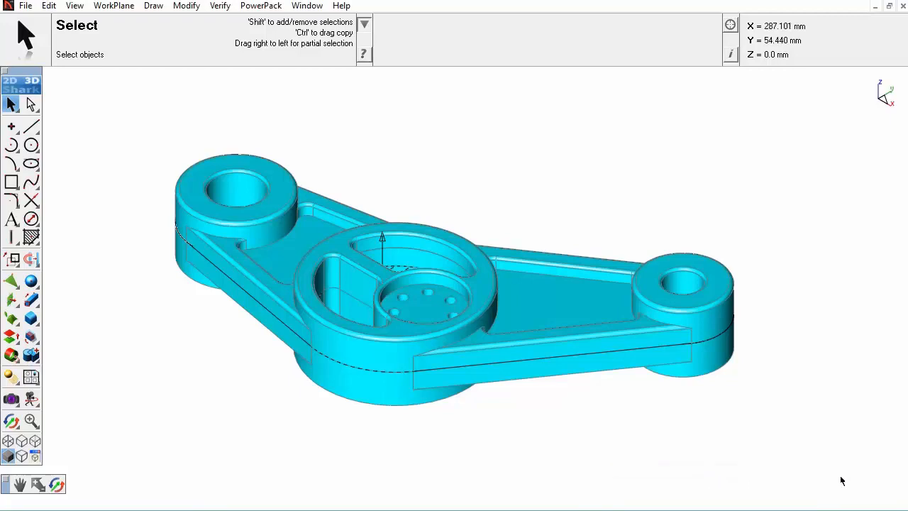
right_click(543, 94)
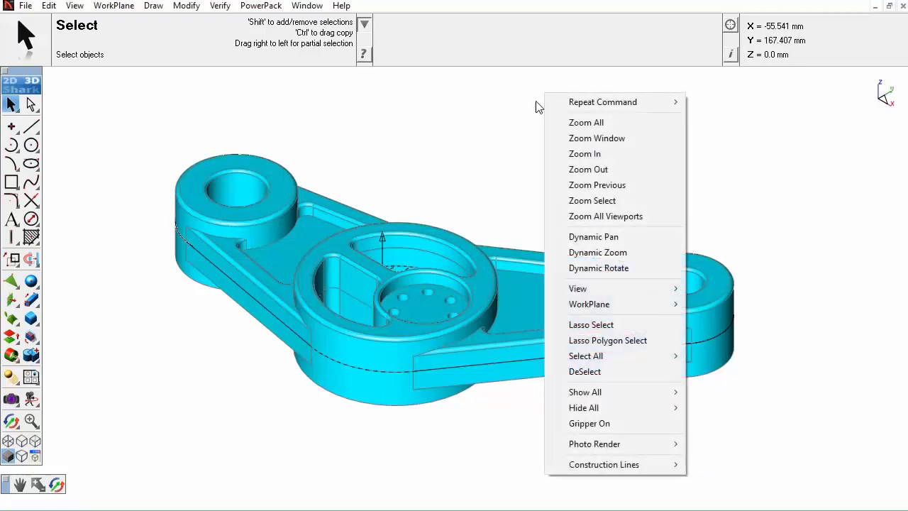
mouse_move(649, 407)
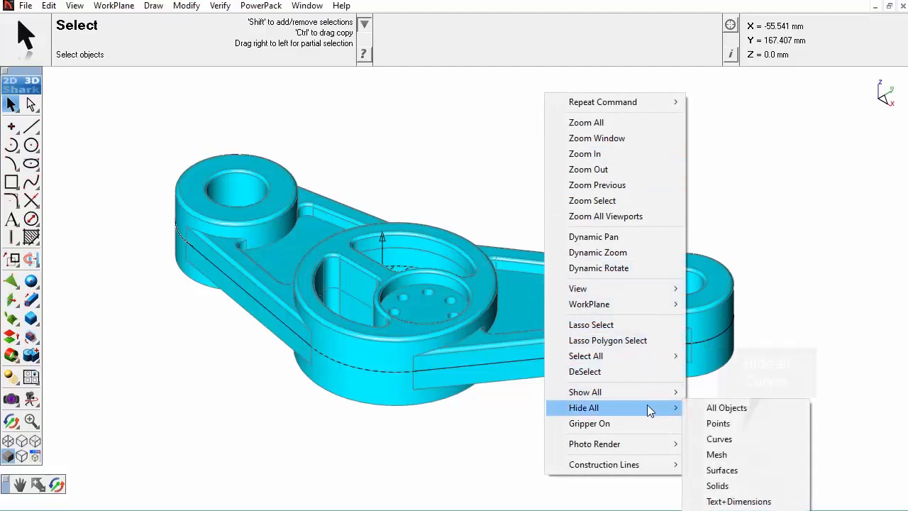
click(735, 439)
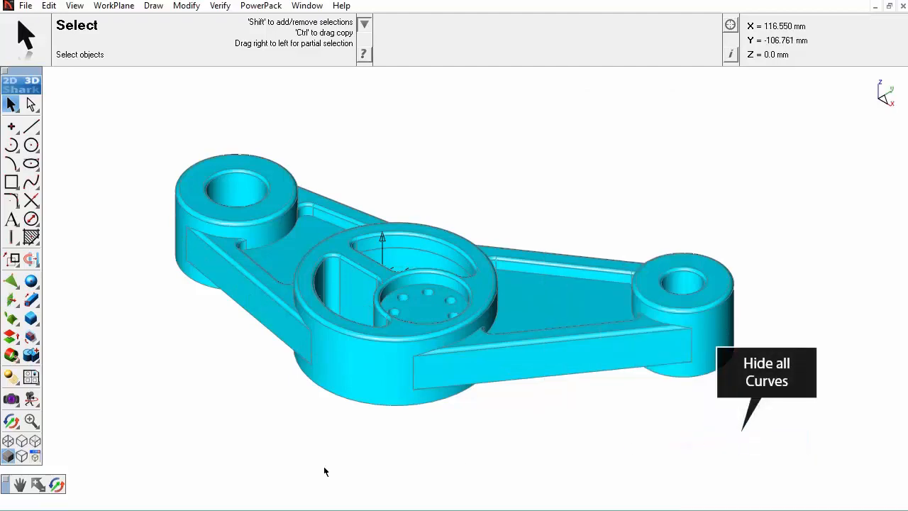
- Auto-spin the view with Dynamic Rotate to examine the blended linkage part from all sides
click(56, 486)
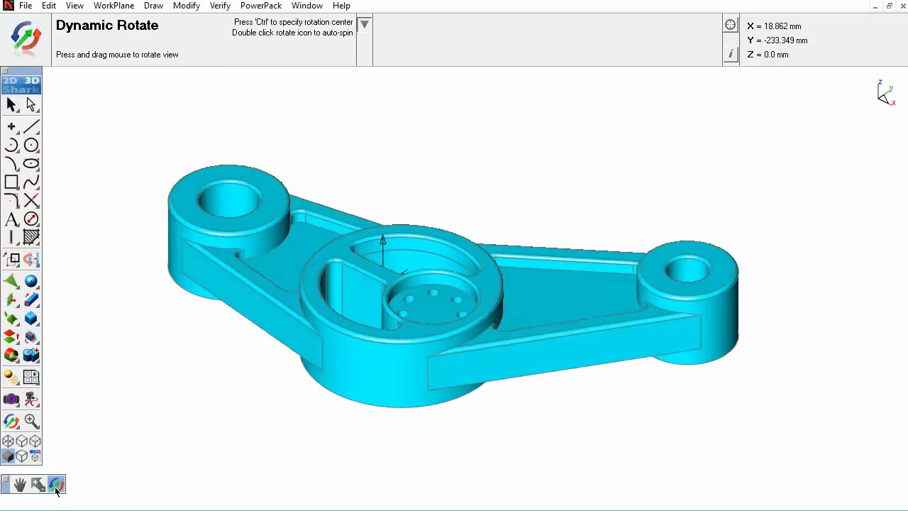
double_click(57, 486)
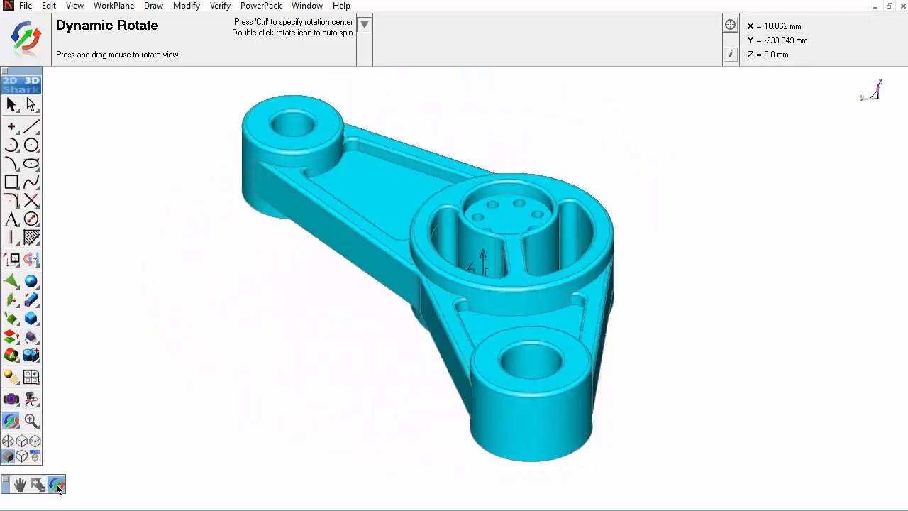
click(57, 485)
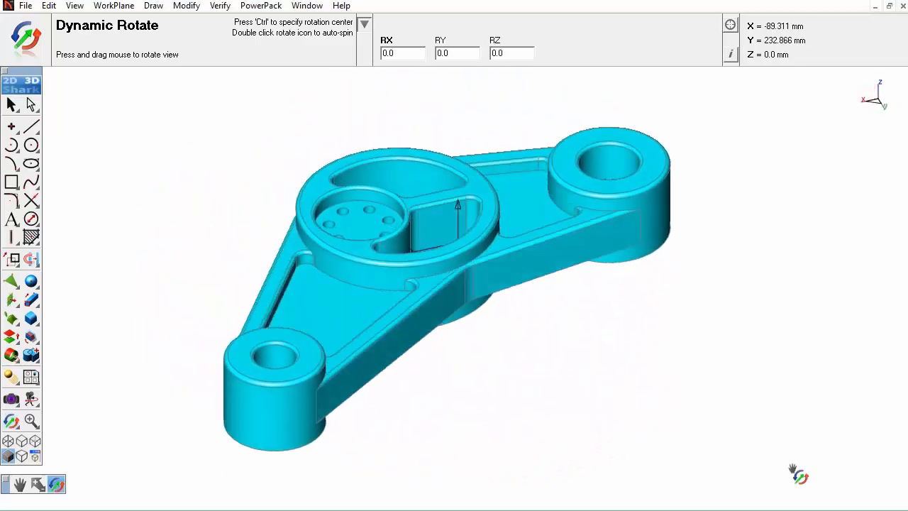